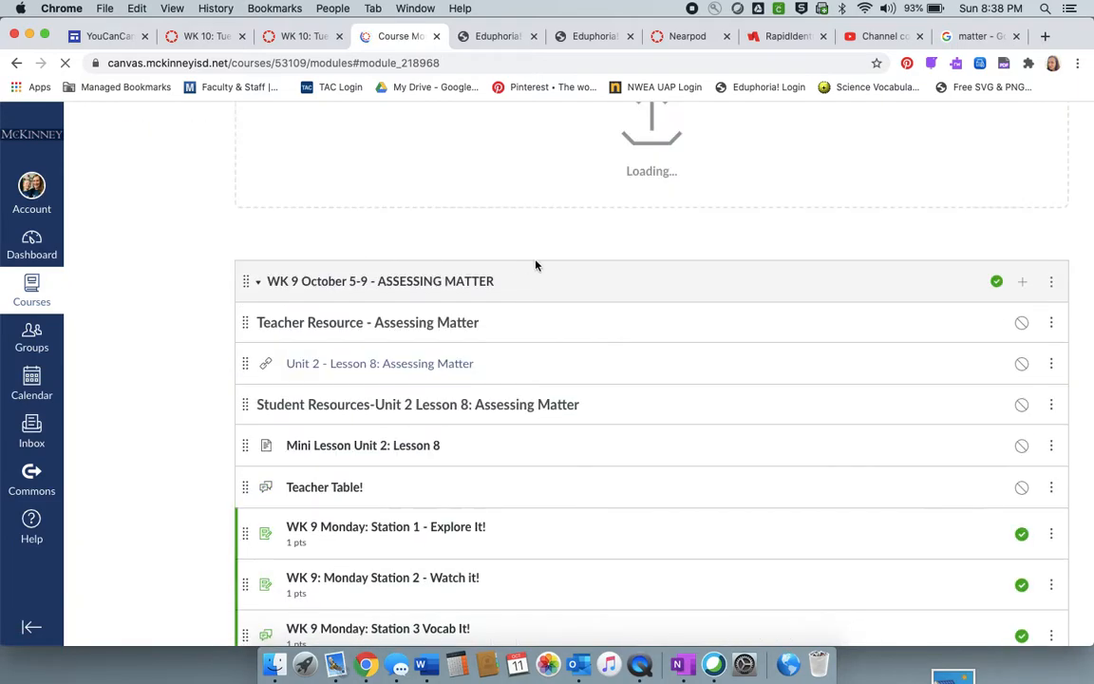
# - Start adding a new quiz item to the Week 10 - October 12-16 TESTING FORCES module
pyautogui.scroll(15, 565, 388)
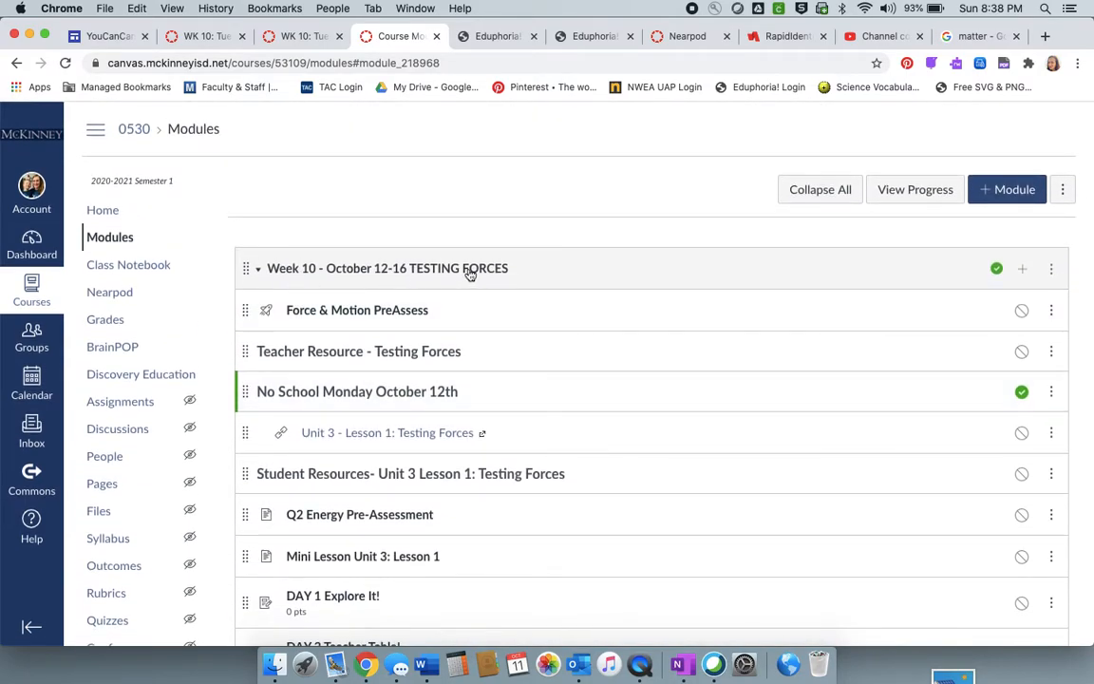
pyautogui.click(1023, 272)
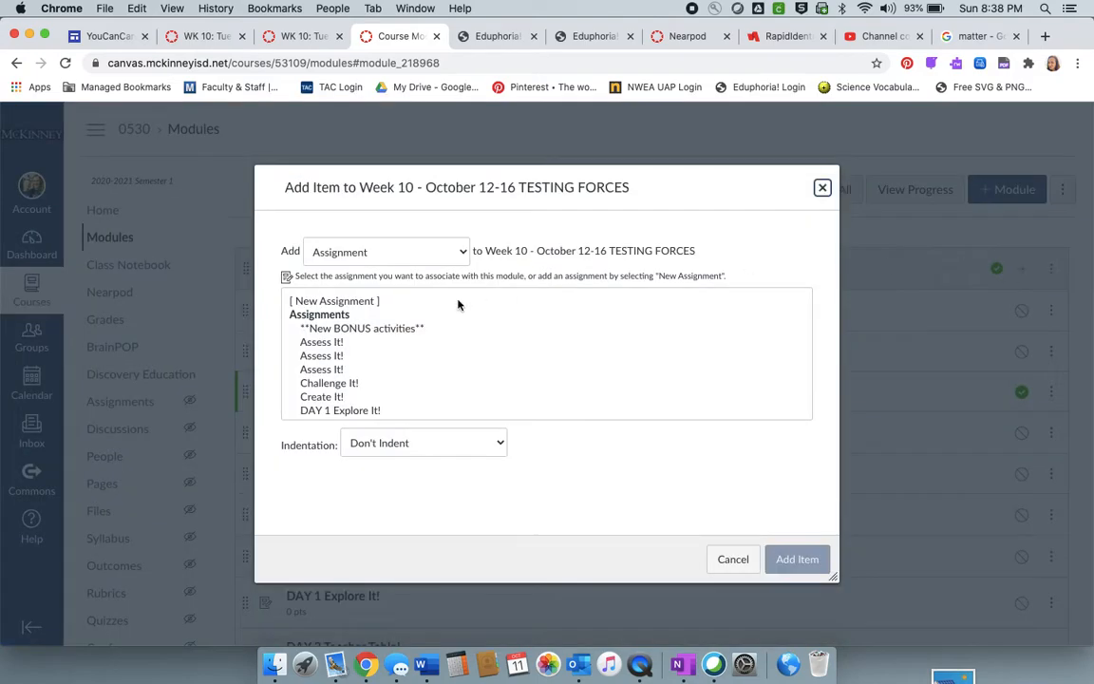
pyautogui.click(397, 256)
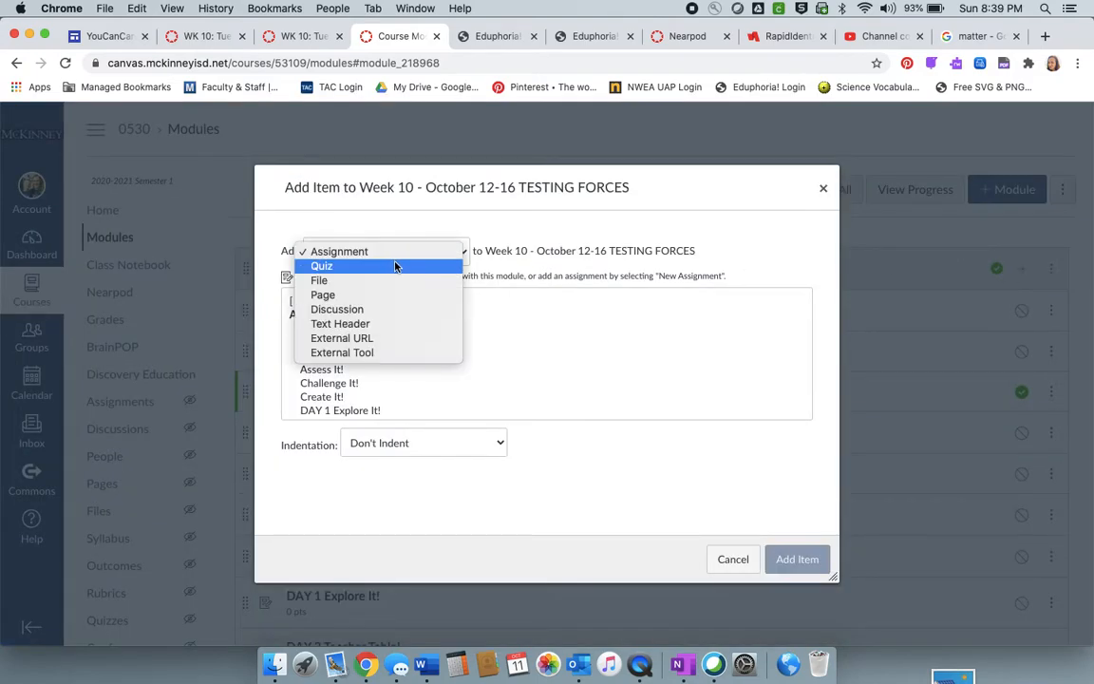
pyautogui.click(395, 269)
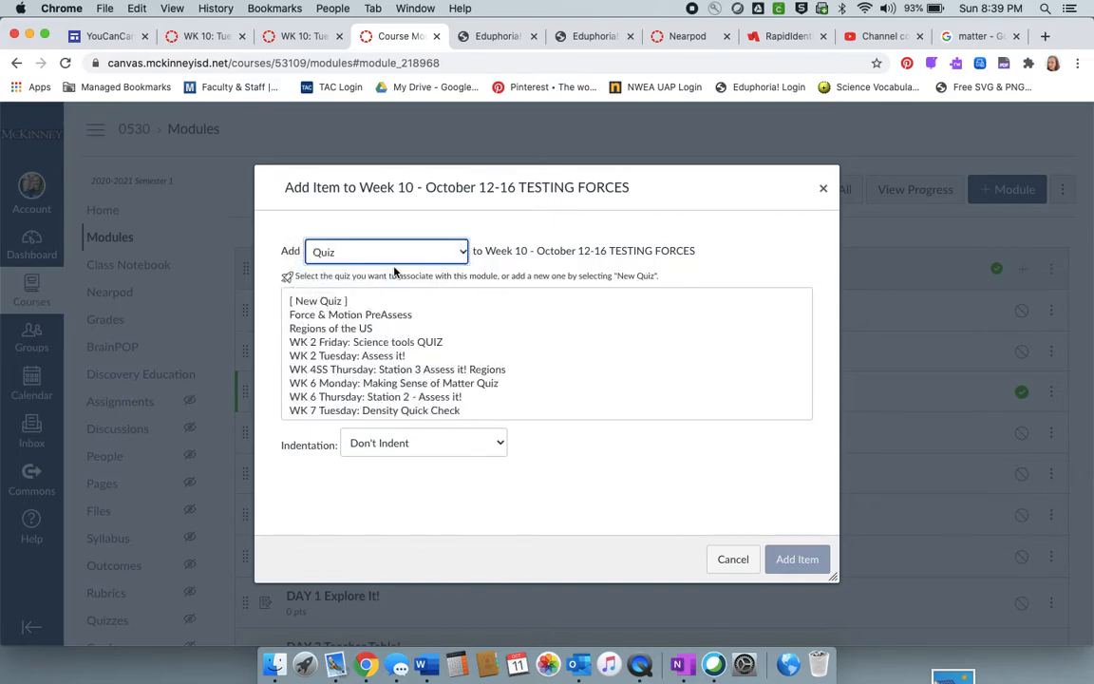
pyautogui.click(334, 303)
pyautogui.click(369, 452)
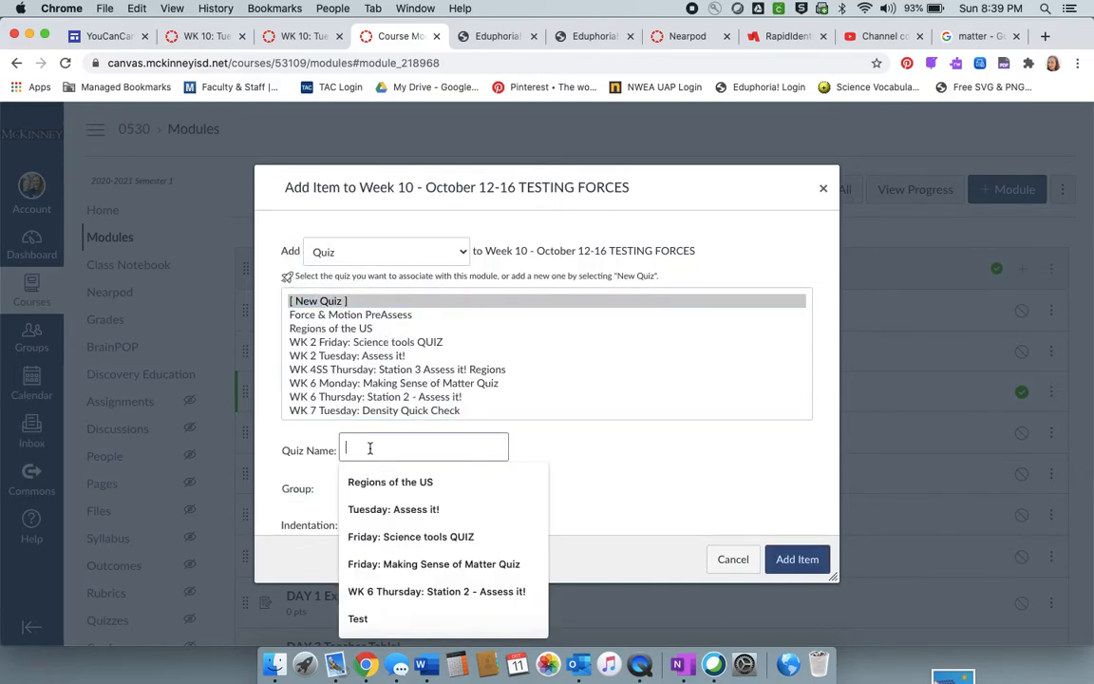
# - Name the new quiz "WK 10 Tuesday: Testing Force Pre-assess" and add it to the module
pyautogui.write('Testing Force Pre-assess')
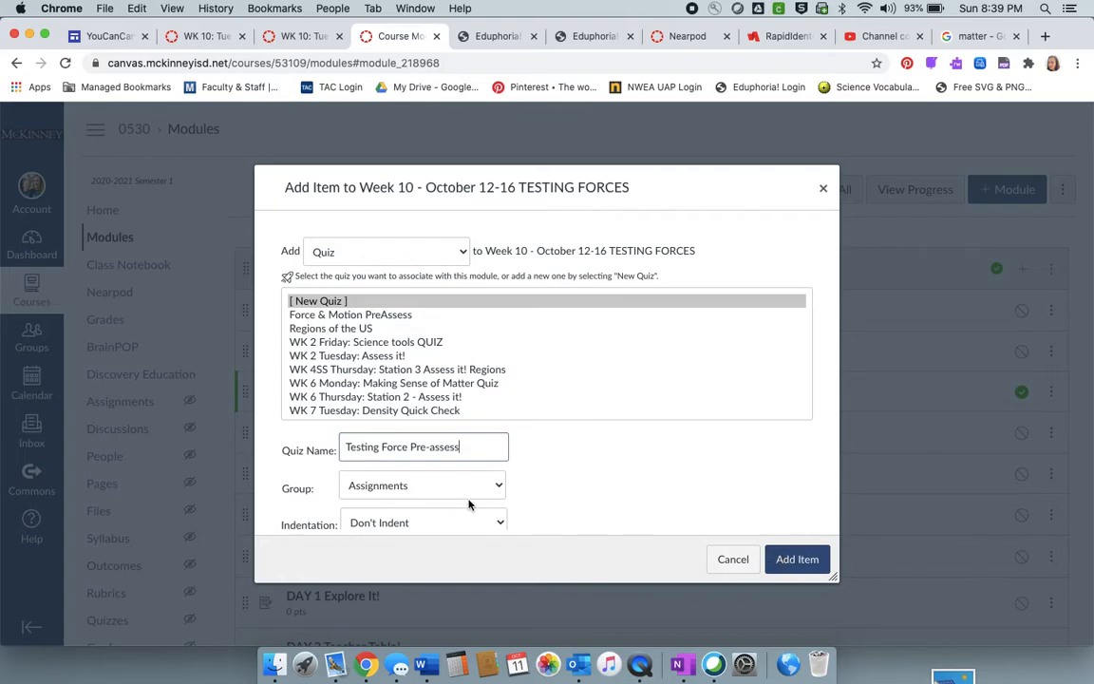
pyautogui.write('Tuesday:')
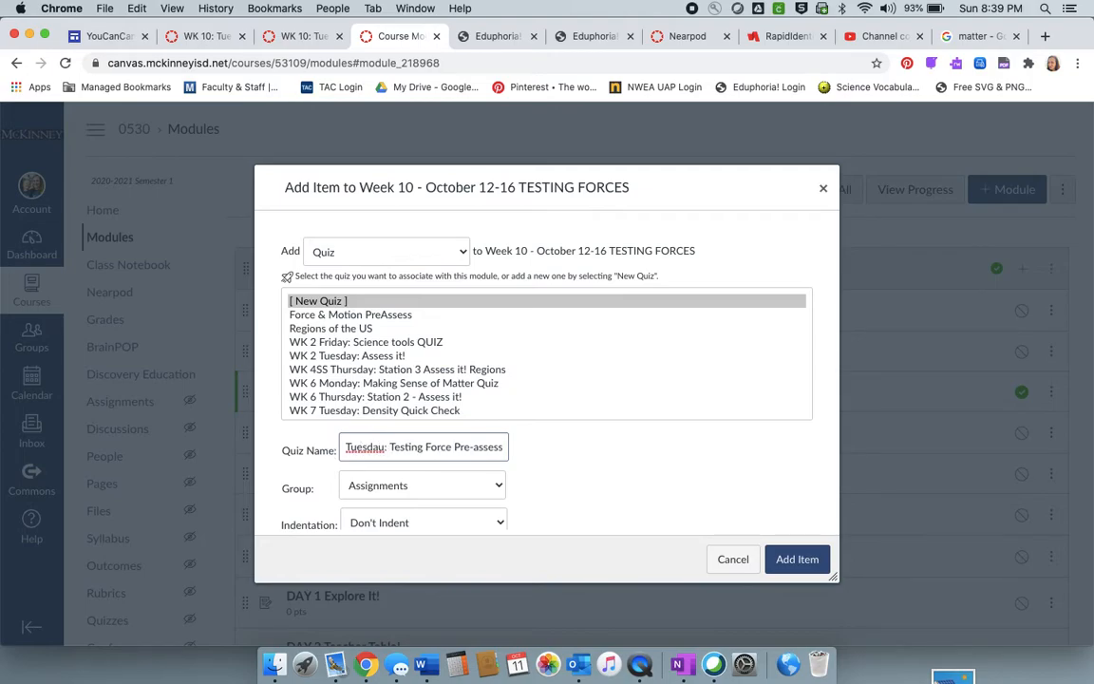
pyautogui.press('BackSpace')
pyautogui.press('BackSpace')
pyautogui.press('BackSpace')
pyautogui.write('y:')
pyautogui.click(345, 448)
pyautogui.write('Wk')
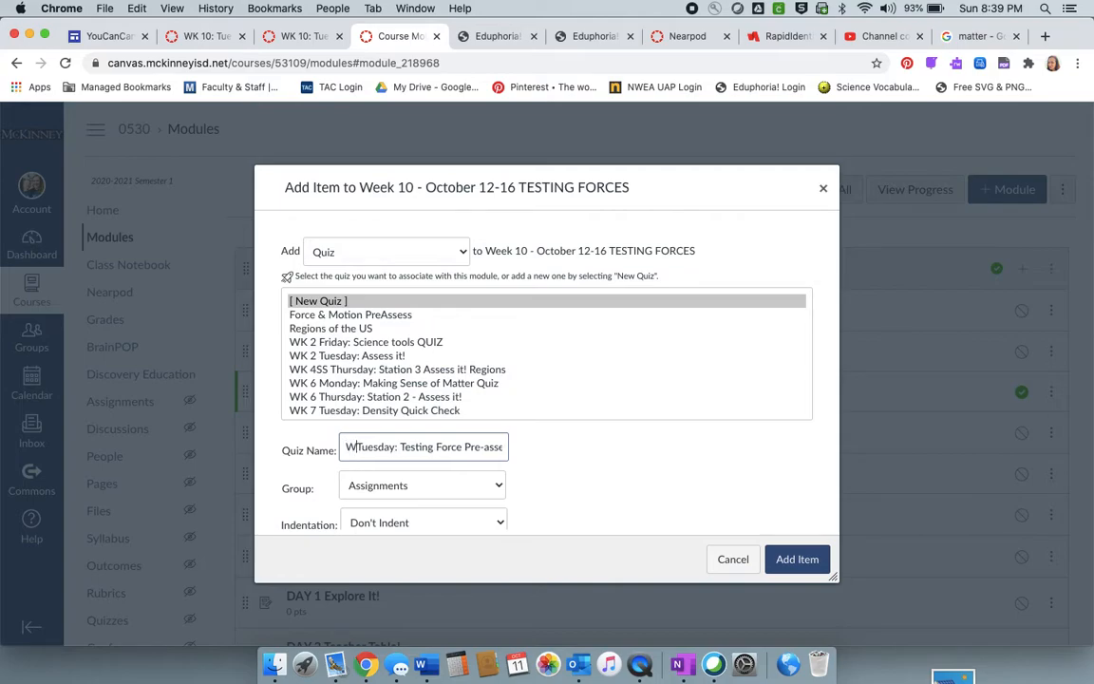
pyautogui.press('BackSpace')
pyautogui.press('BackSpace')
pyautogui.write('K 10')
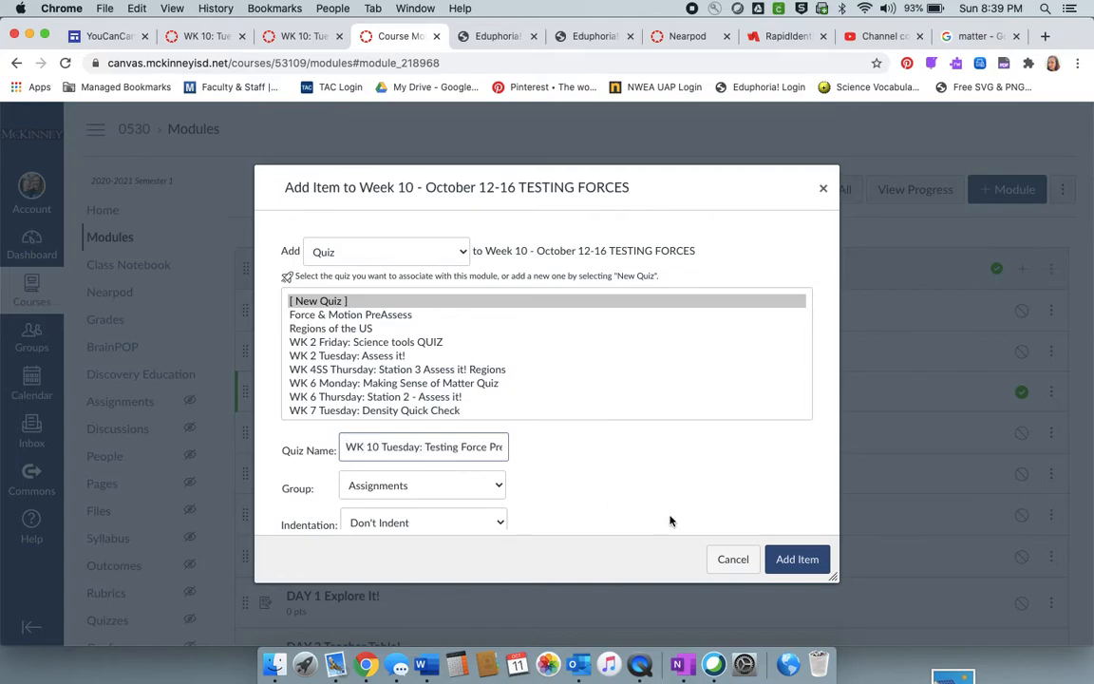
pyautogui.click(812, 561)
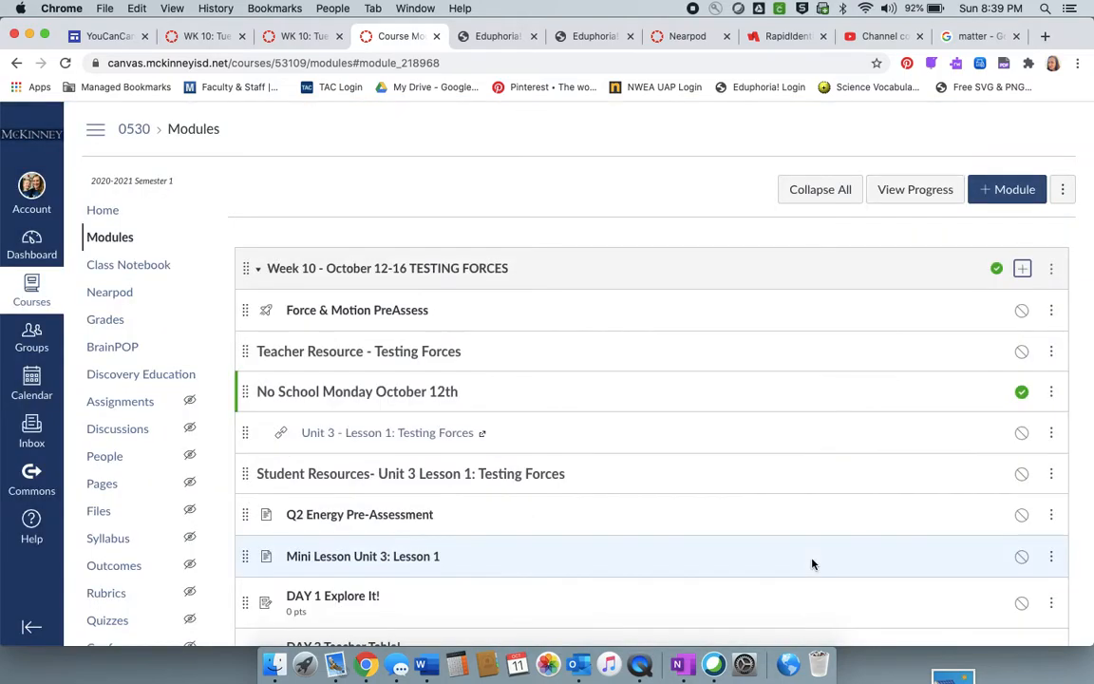
# - Open the WK 10 Tuesday: Testing Force Pre-assess quiz from the Week 10 module for editing
pyautogui.scroll(-10, 812, 564)
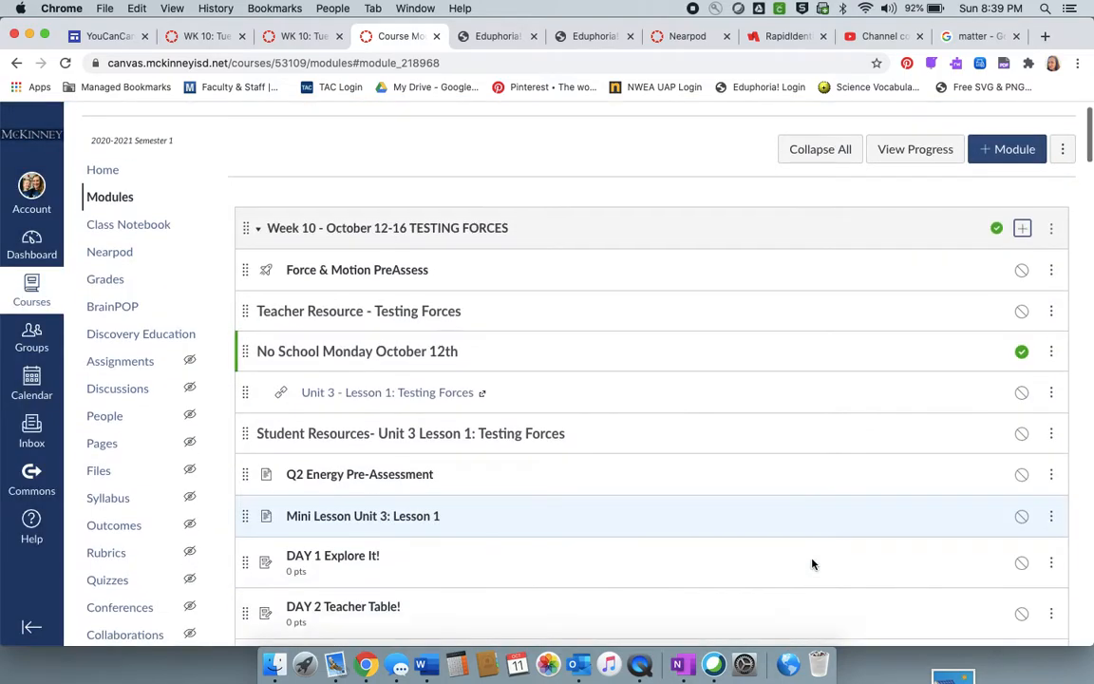
pyautogui.scroll(-3, 811, 562)
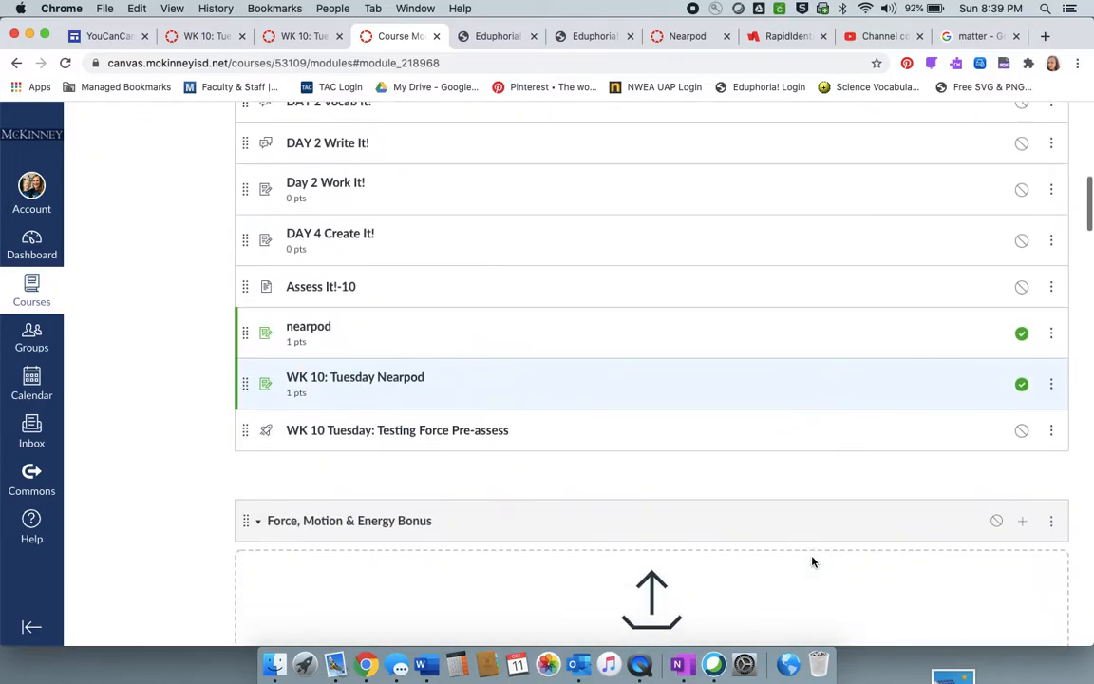
pyautogui.click(371, 427)
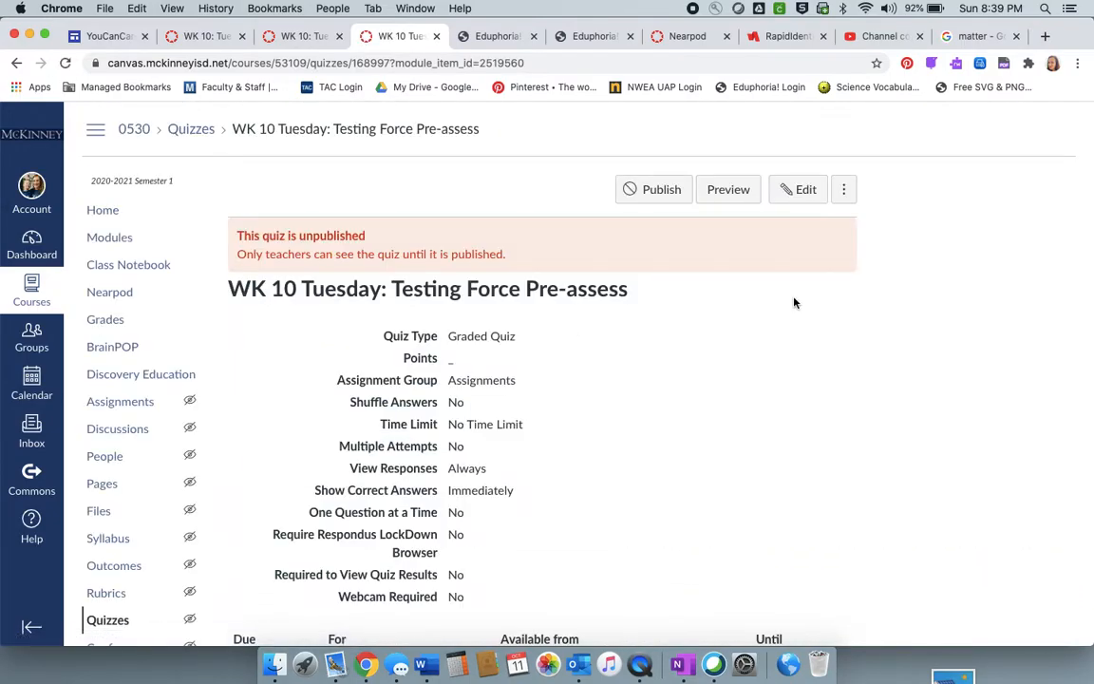
pyautogui.click(802, 188)
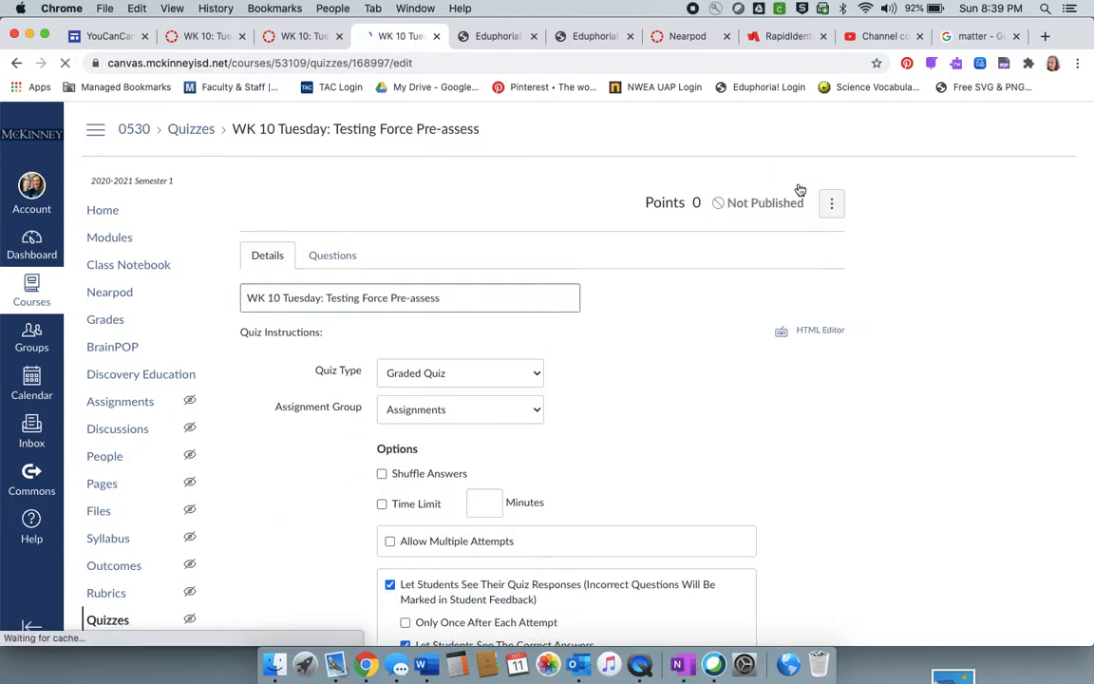
# - Upload download.jpg from the Desktop to the My files folder as an image for the quiz instructions
pyautogui.scroll(-10, 443, 452)
pyautogui.scroll(7, 442, 455)
pyautogui.scroll(3, 443, 455)
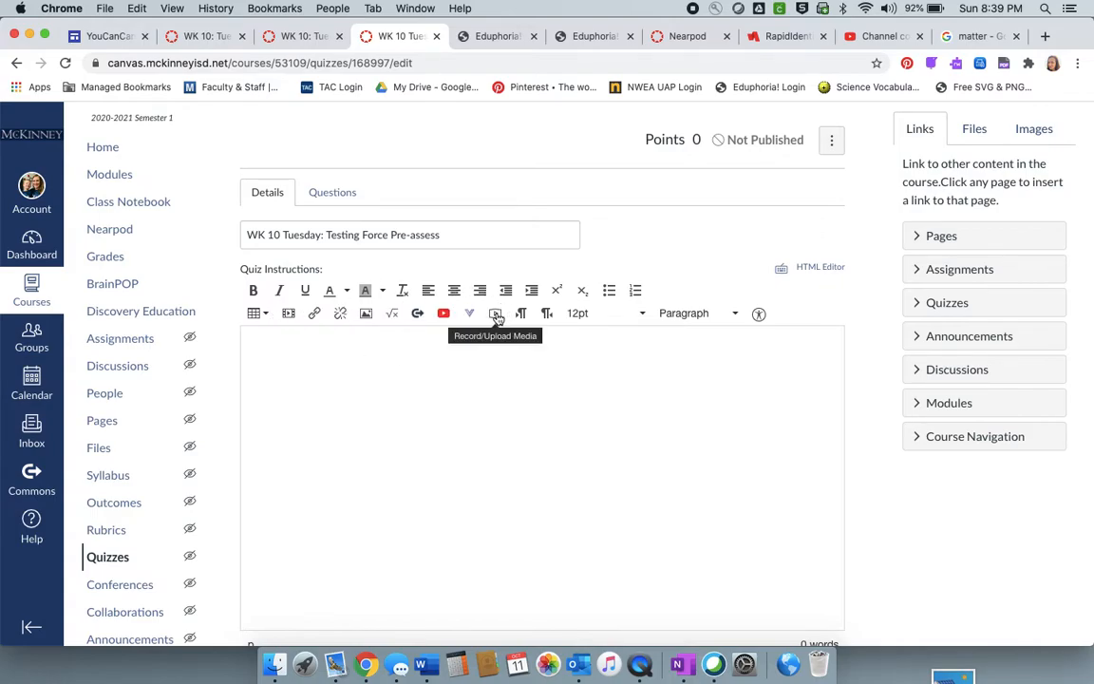
pyautogui.click(366, 314)
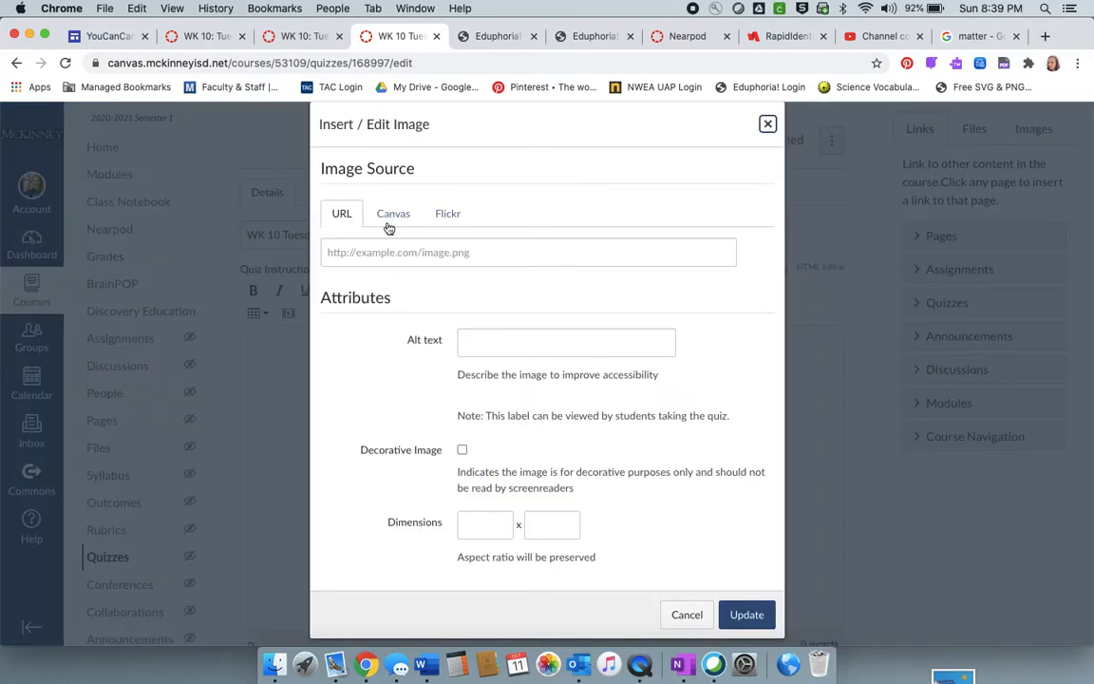
pyautogui.click(394, 214)
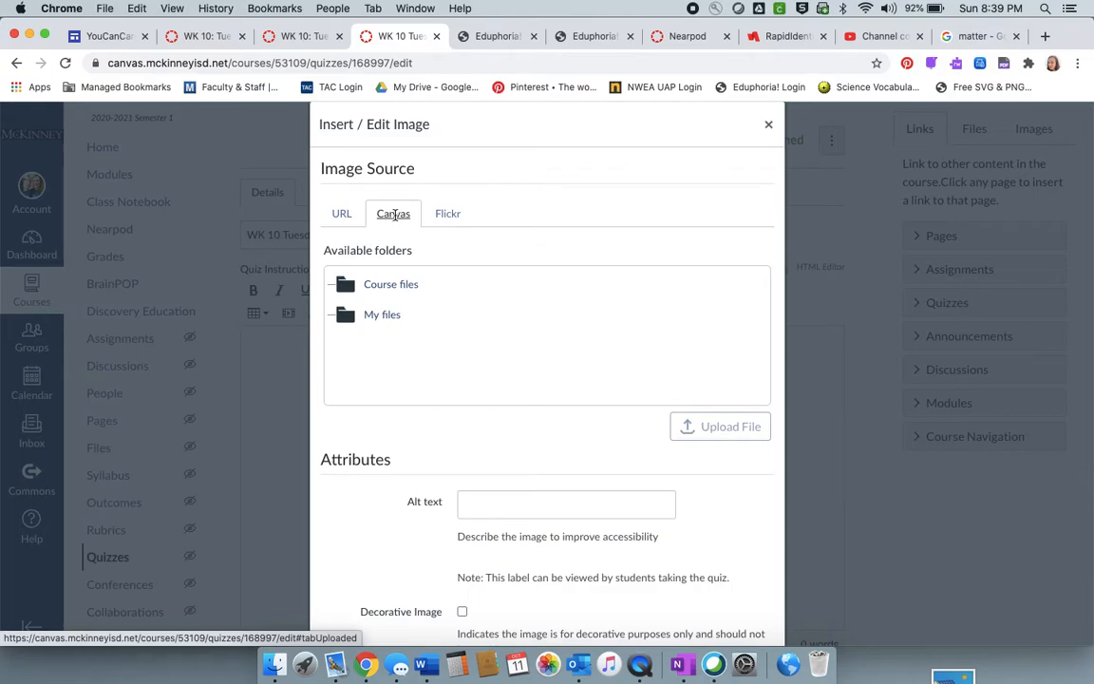
pyautogui.click(385, 318)
pyautogui.click(725, 440)
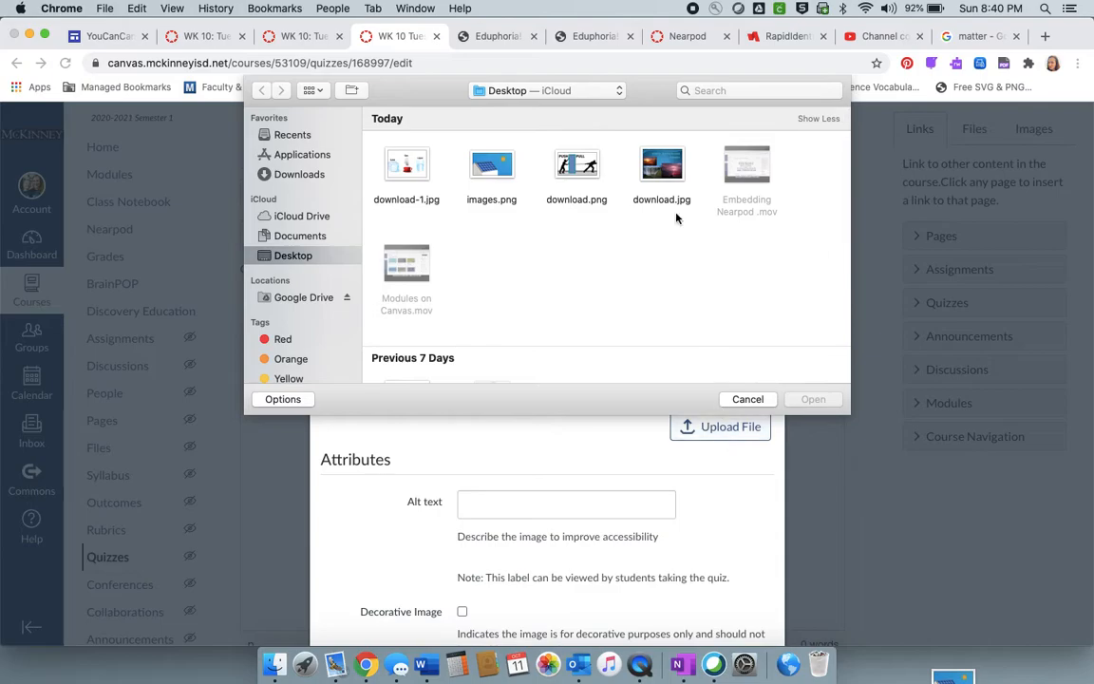
pyautogui.click(664, 177)
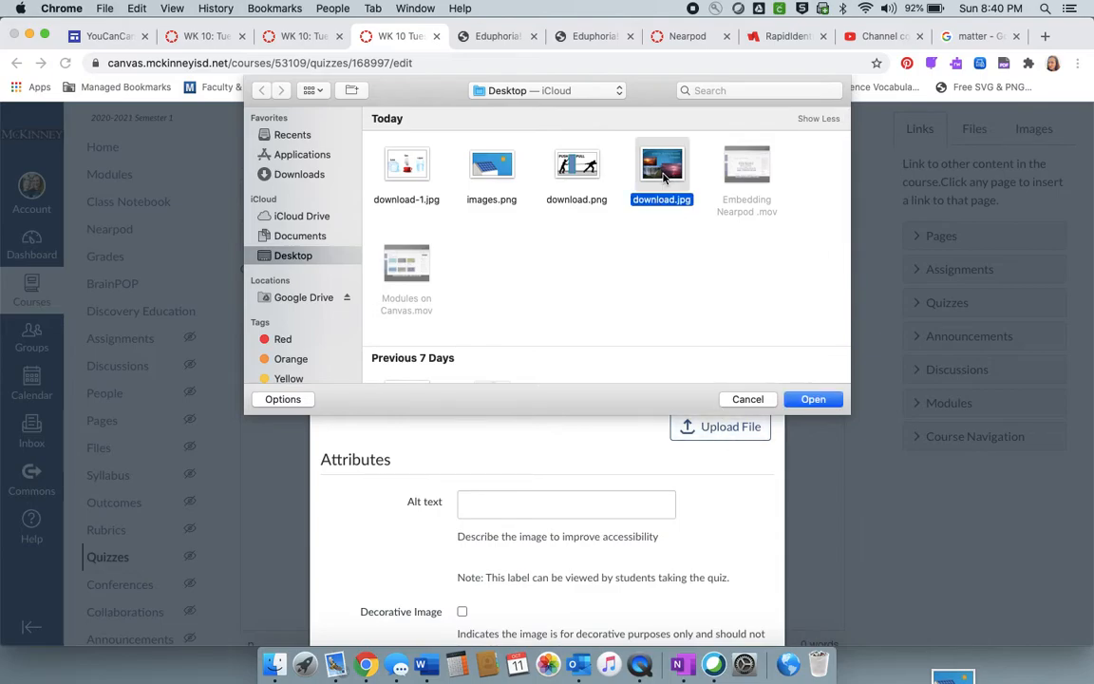
pyautogui.click(813, 399)
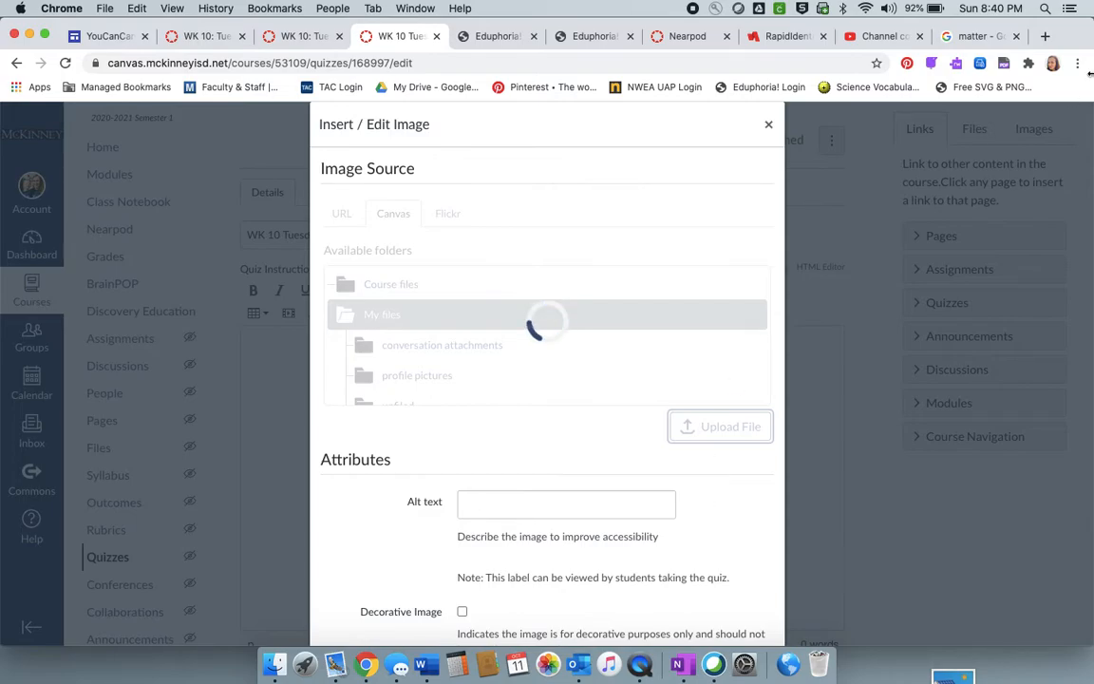
# - Insert the uploaded image into the quiz instructions, keeping its default alt text and dimensions
pyautogui.click(976, 36)
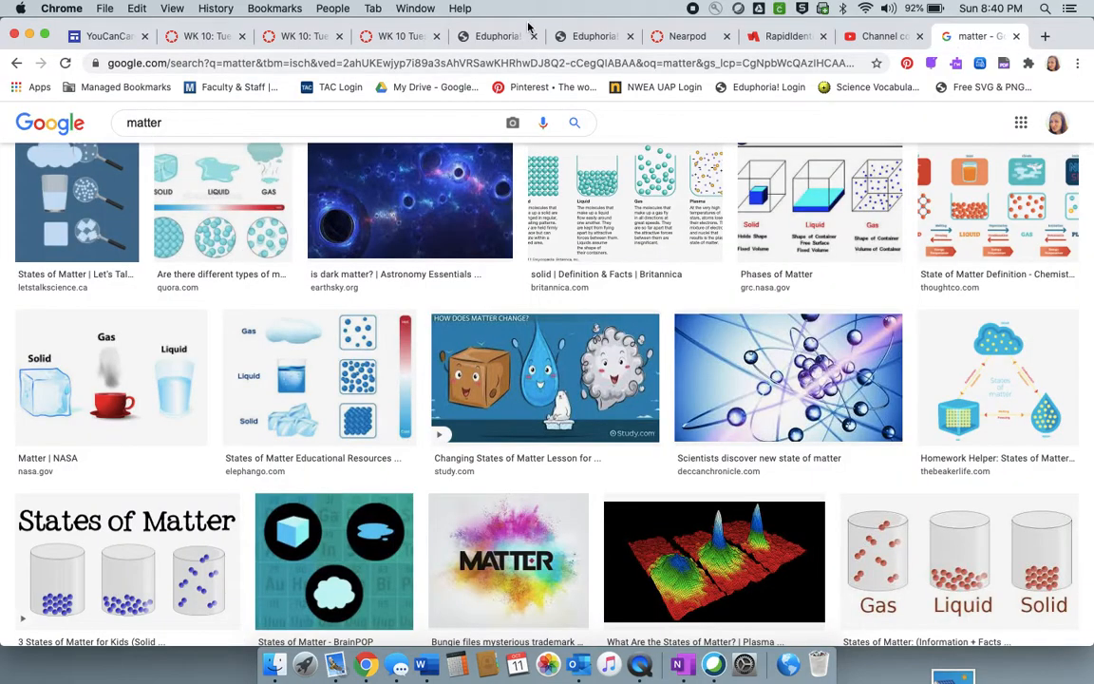
pyautogui.click(399, 36)
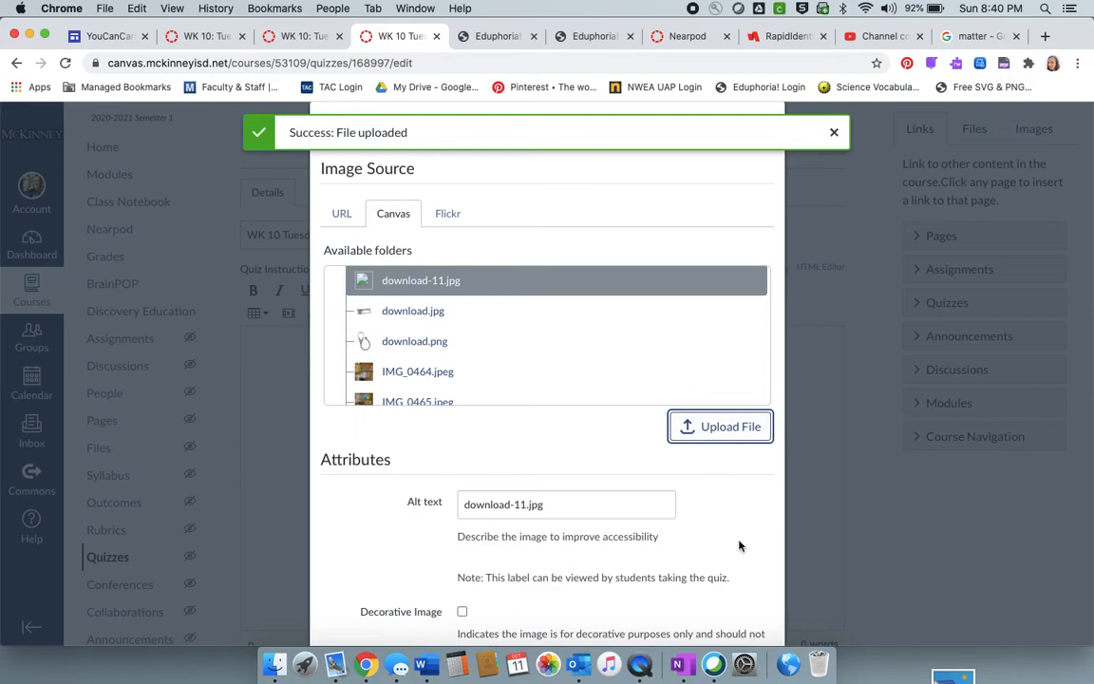
pyautogui.scroll(-4, 739, 544)
pyautogui.click(747, 609)
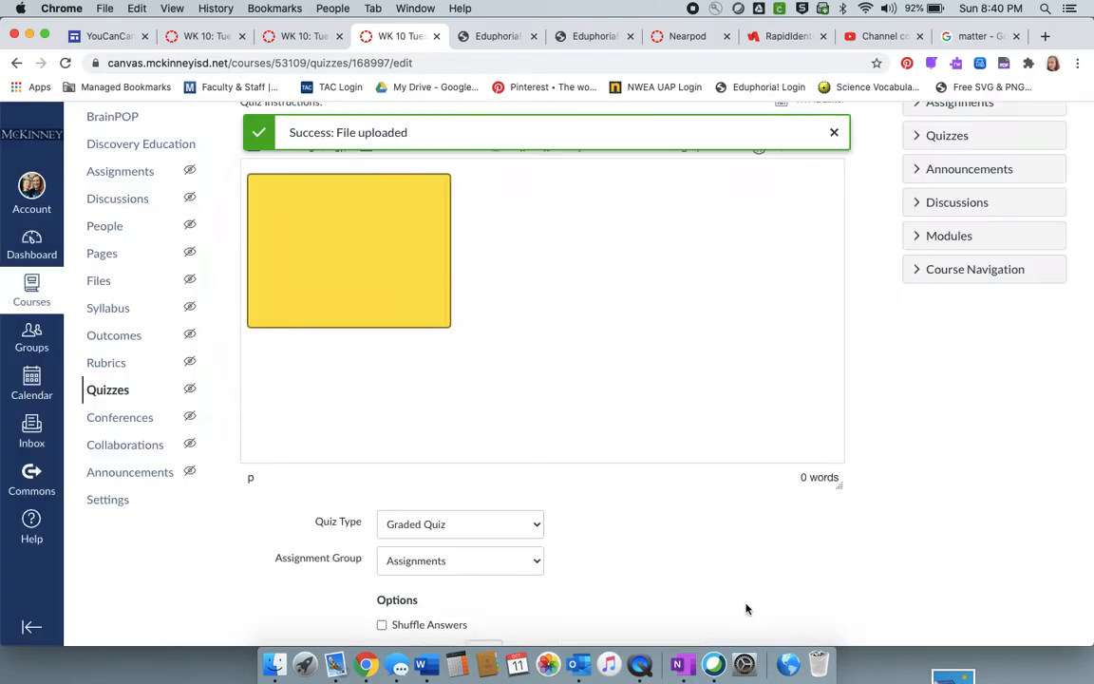
# - Enlarge the image in the quiz instructions to about twice its size and check how it fits
pyautogui.moveTo(442, 325); pyautogui.dragTo(680, 393)
pyautogui.click(765, 367)
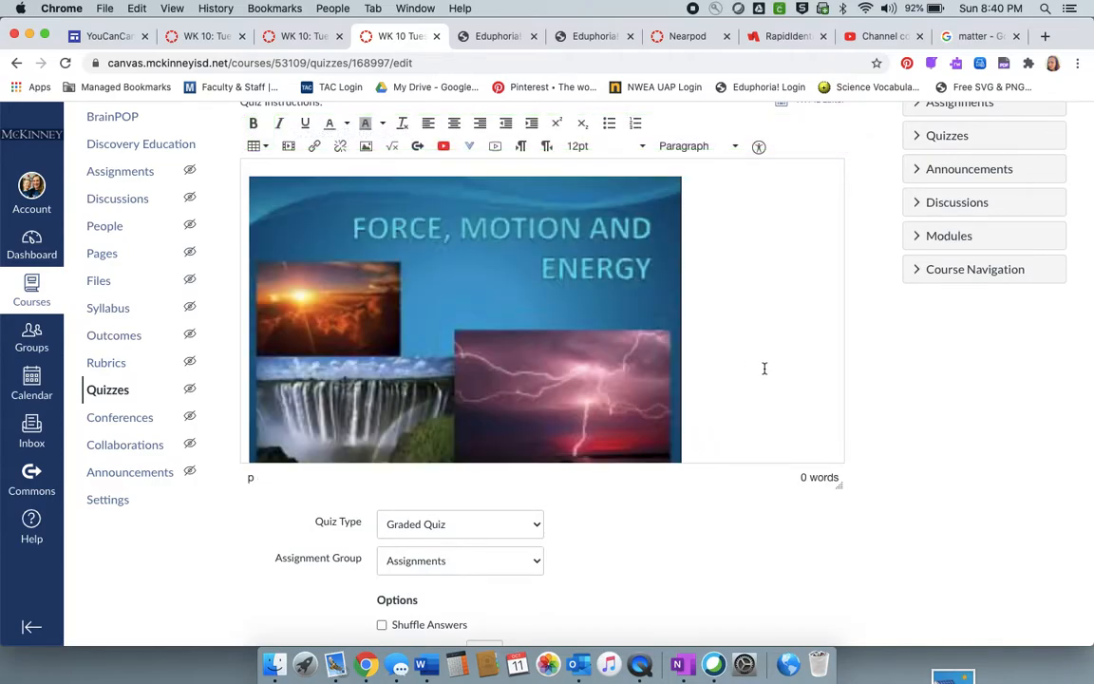
pyautogui.scroll(-1, 764, 368)
pyautogui.scroll(1, 764, 364)
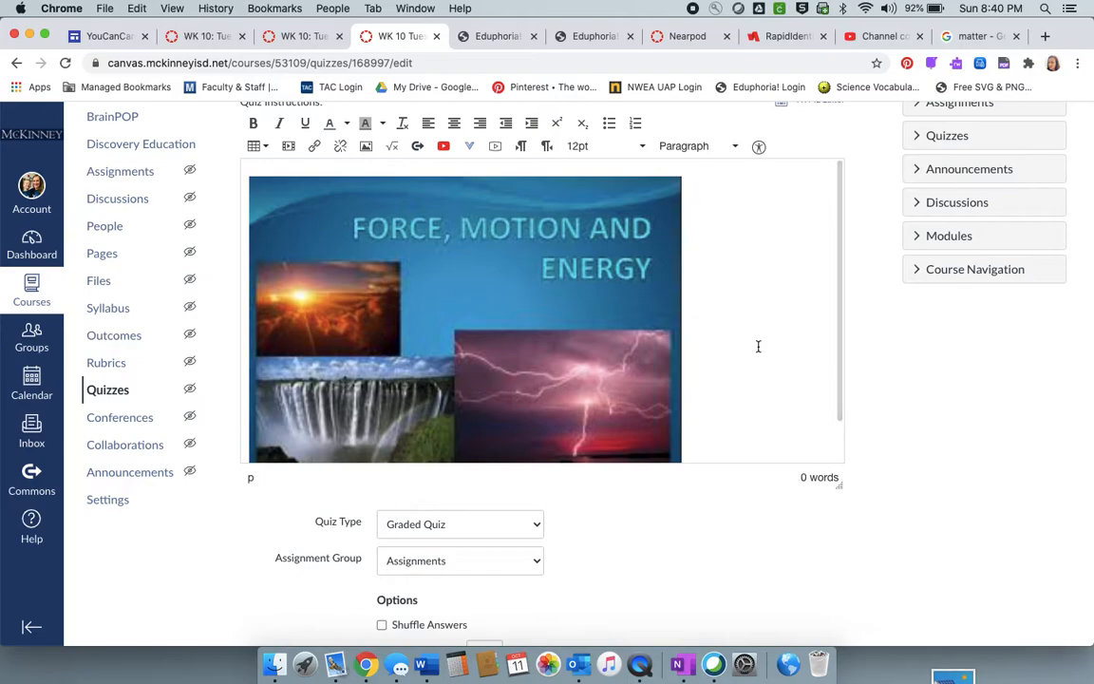
pyautogui.click(664, 411)
pyautogui.scroll(-1, 714, 364)
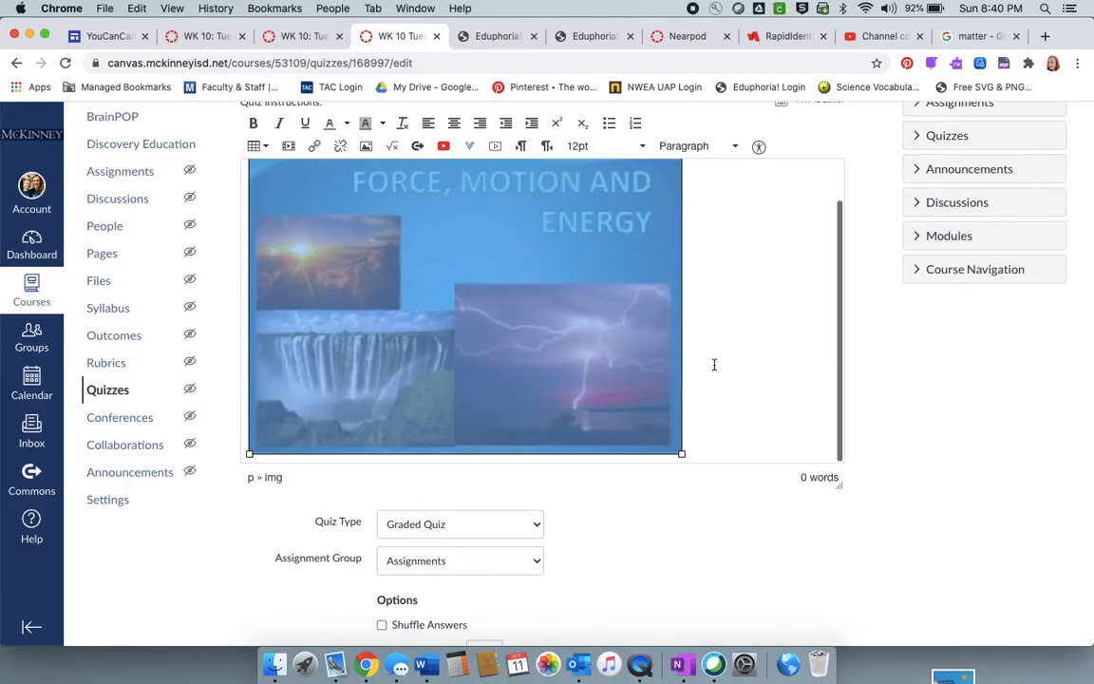
pyautogui.click(742, 388)
pyautogui.scroll(1, 742, 387)
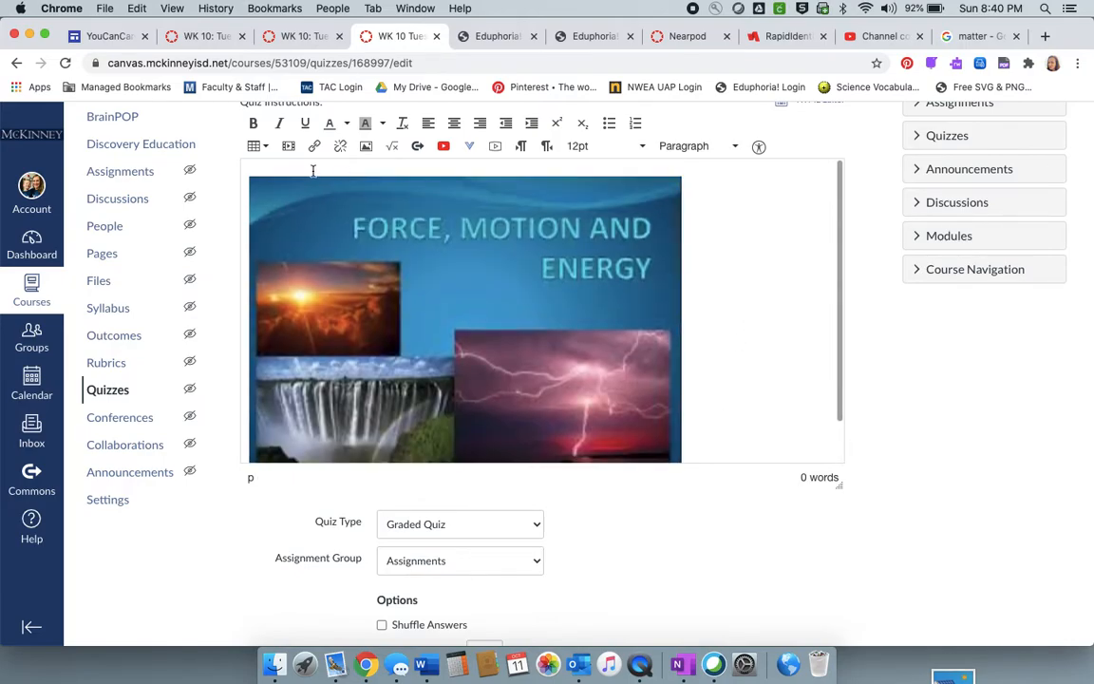
# - Add the line "Do your best!" above the image in the quiz instructions
pyautogui.click(244, 183)
pyautogui.press('Left')
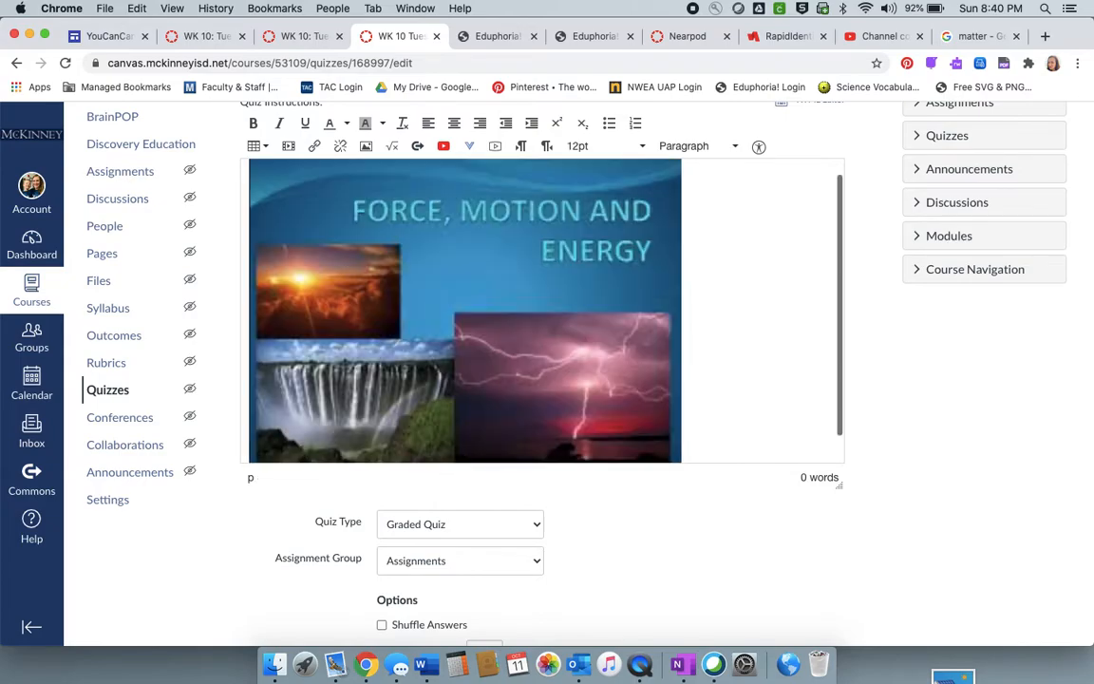
pyautogui.press('Return')
pyautogui.press('Up')
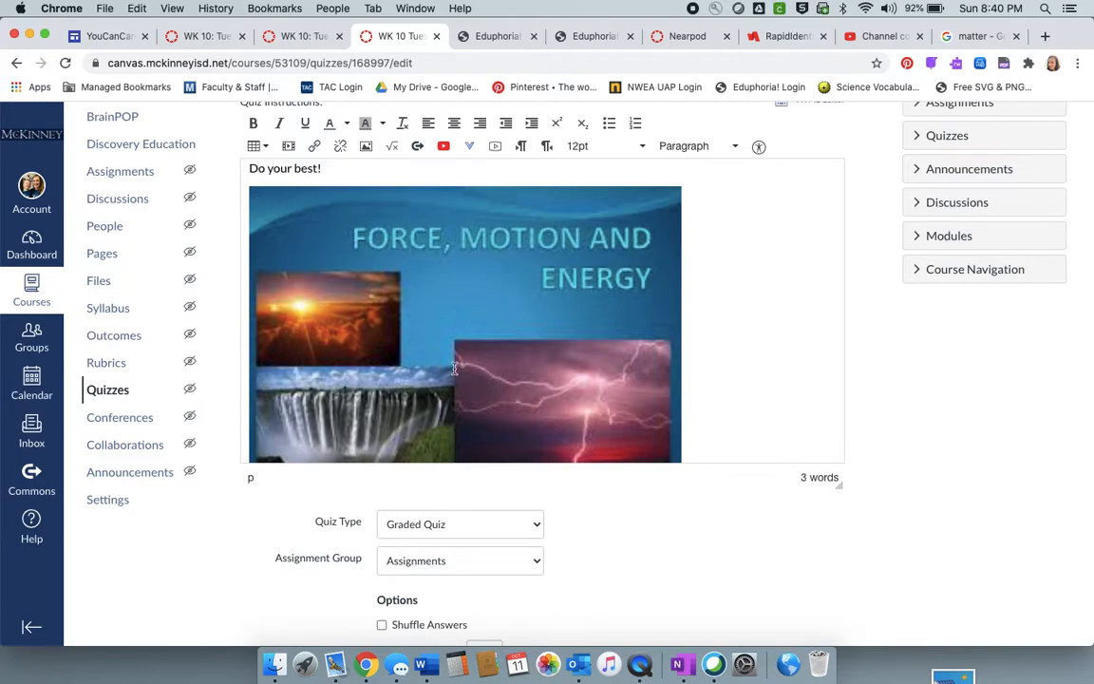
# - Try the Practice Quiz type and return the quiz to Graded Quiz in the Assignments group
pyautogui.scroll(-7, 666, 584)
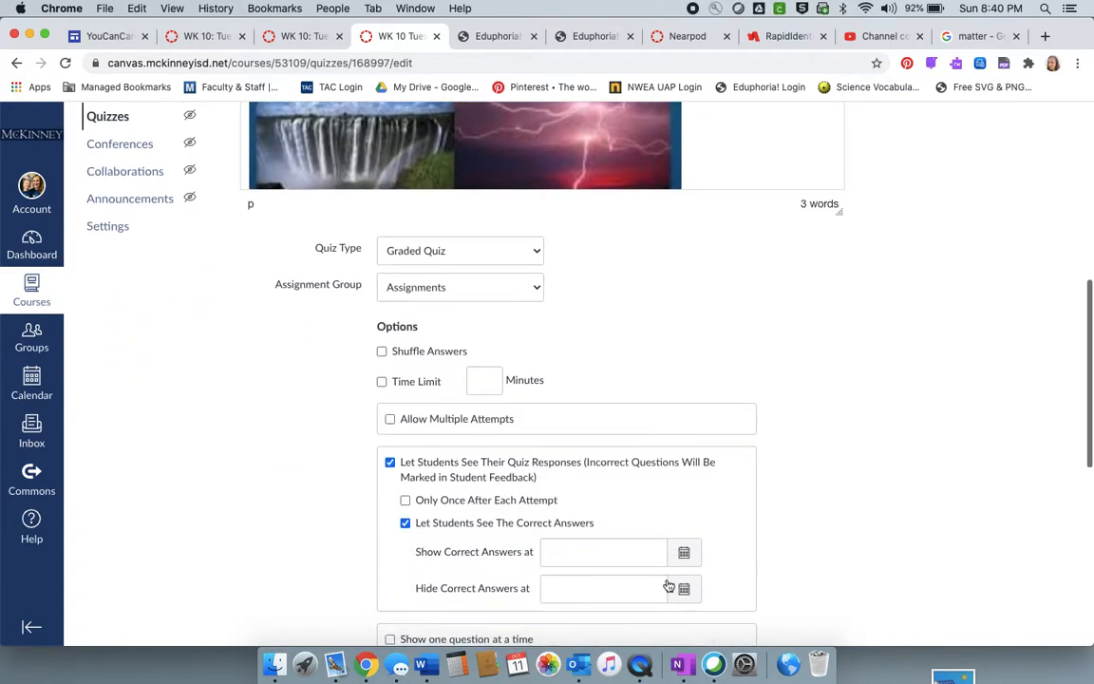
pyautogui.click(476, 183)
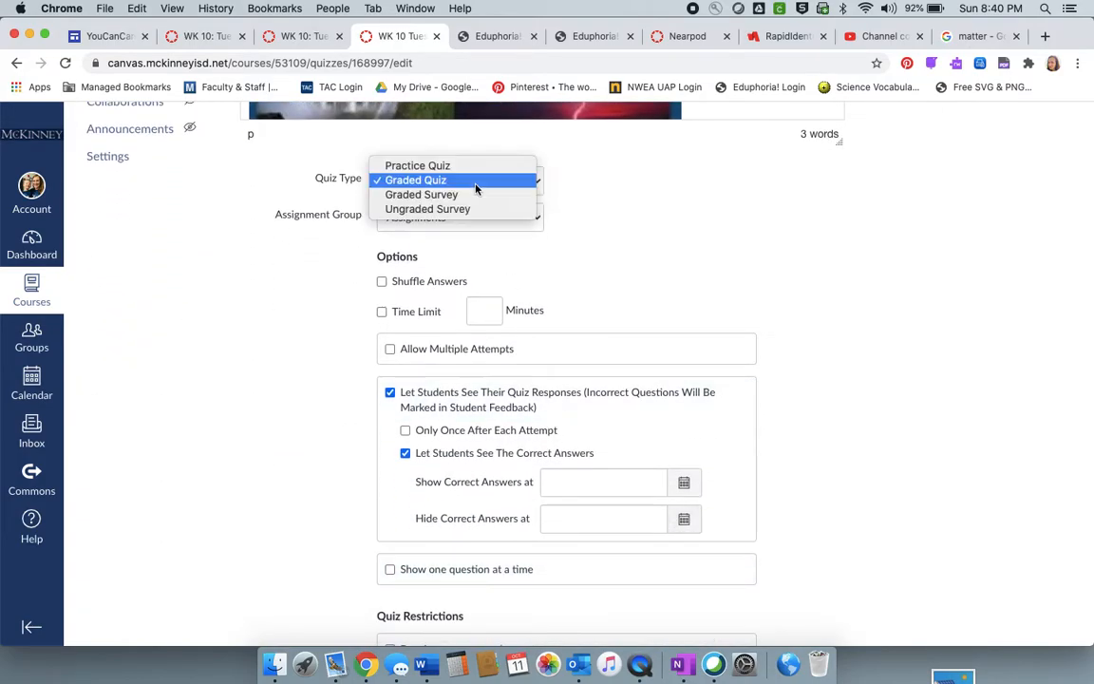
pyautogui.click(469, 167)
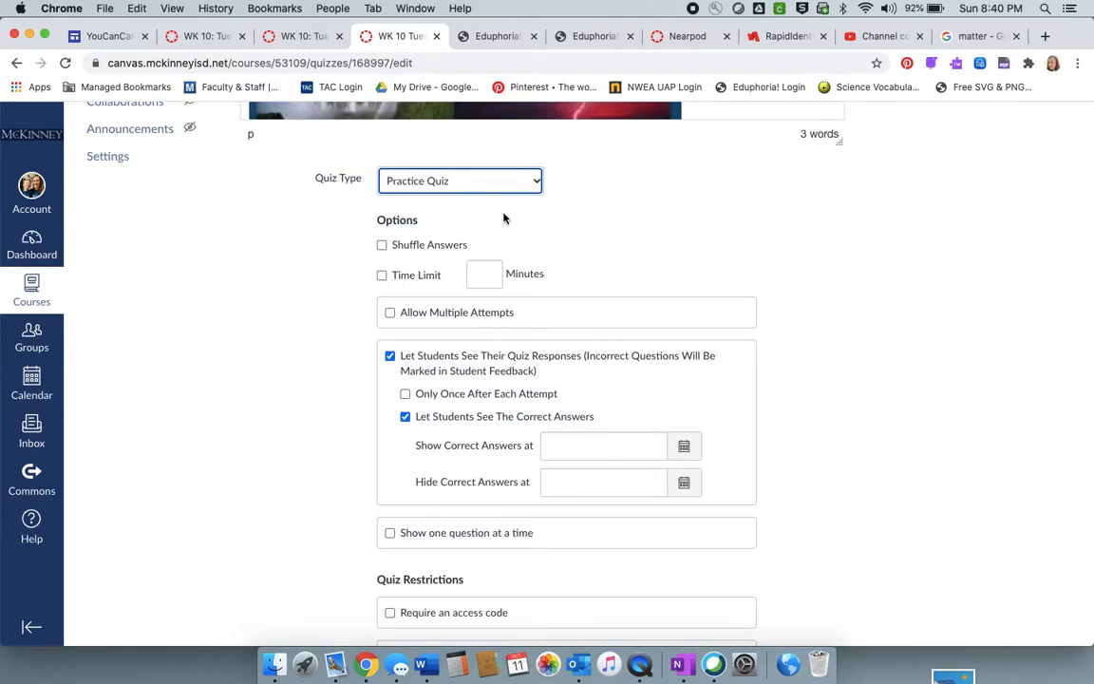
pyautogui.click(453, 181)
pyautogui.click(500, 197)
pyautogui.click(490, 217)
pyautogui.click(484, 214)
# - Review the quiz options from top to bottom and set the quiz type to Practice Quiz
pyautogui.scroll(-1, 632, 282)
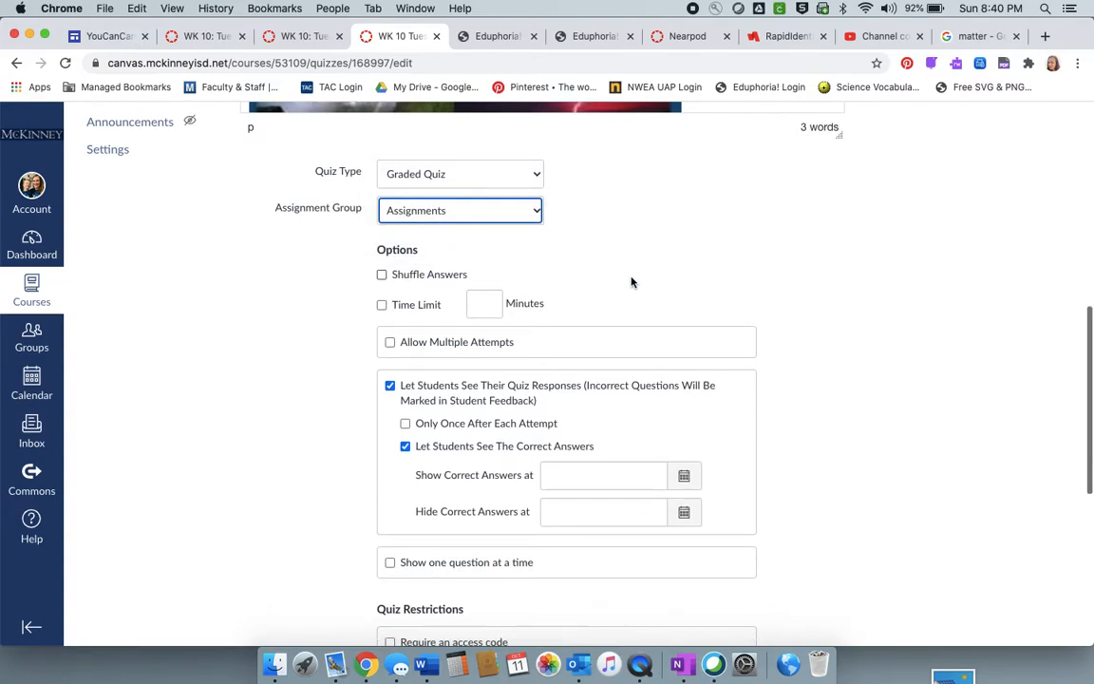
pyautogui.scroll(-8, 416, 469)
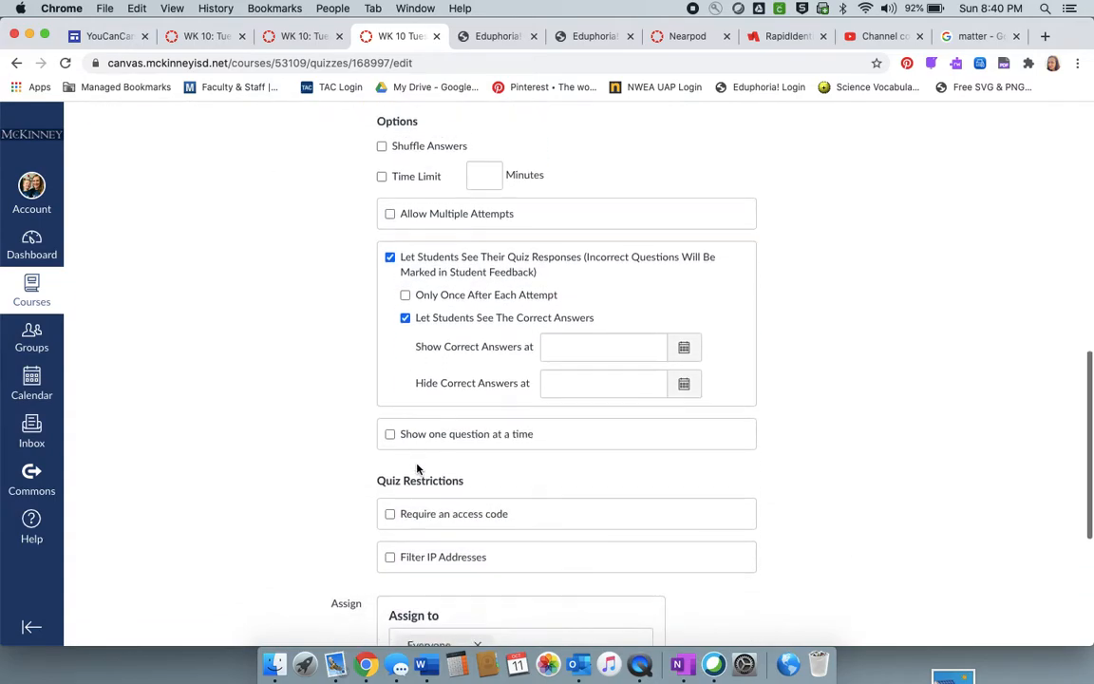
pyautogui.scroll(12, 416, 468)
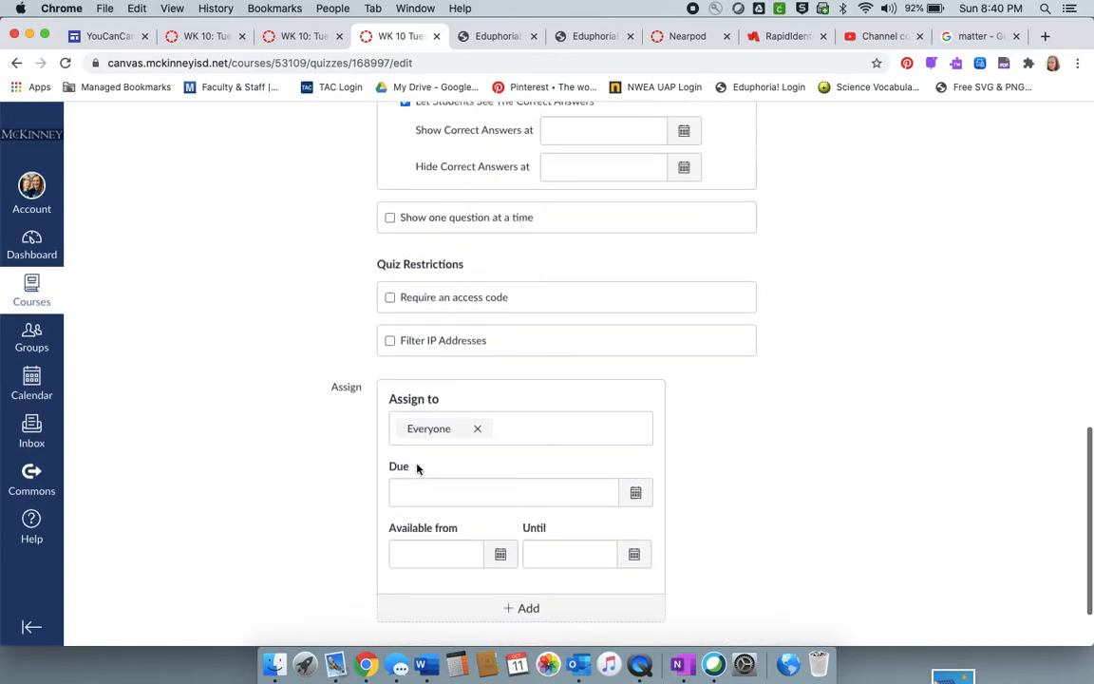
pyautogui.scroll(4, 415, 466)
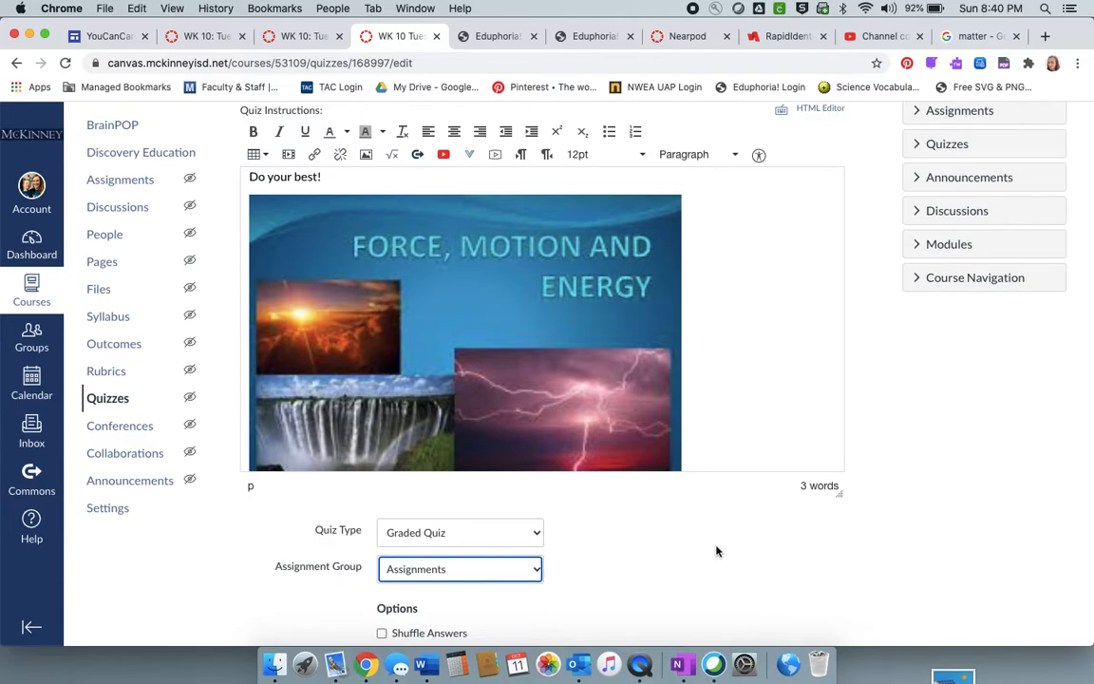
pyautogui.scroll(-4, 717, 551)
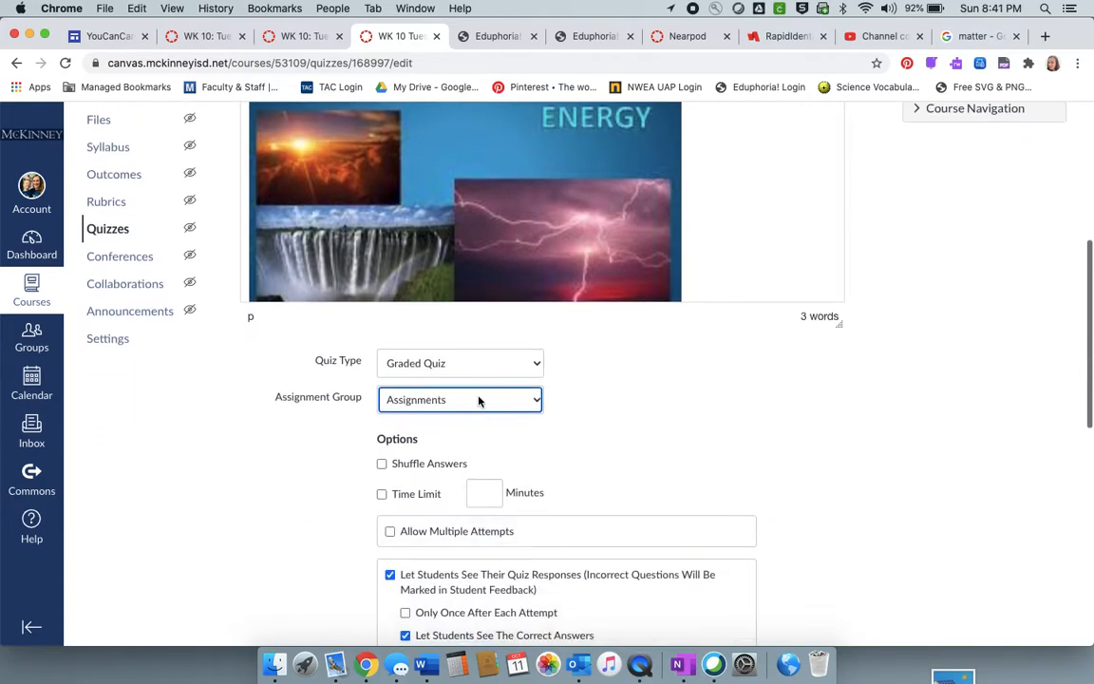
pyautogui.click(479, 361)
pyautogui.click(467, 350)
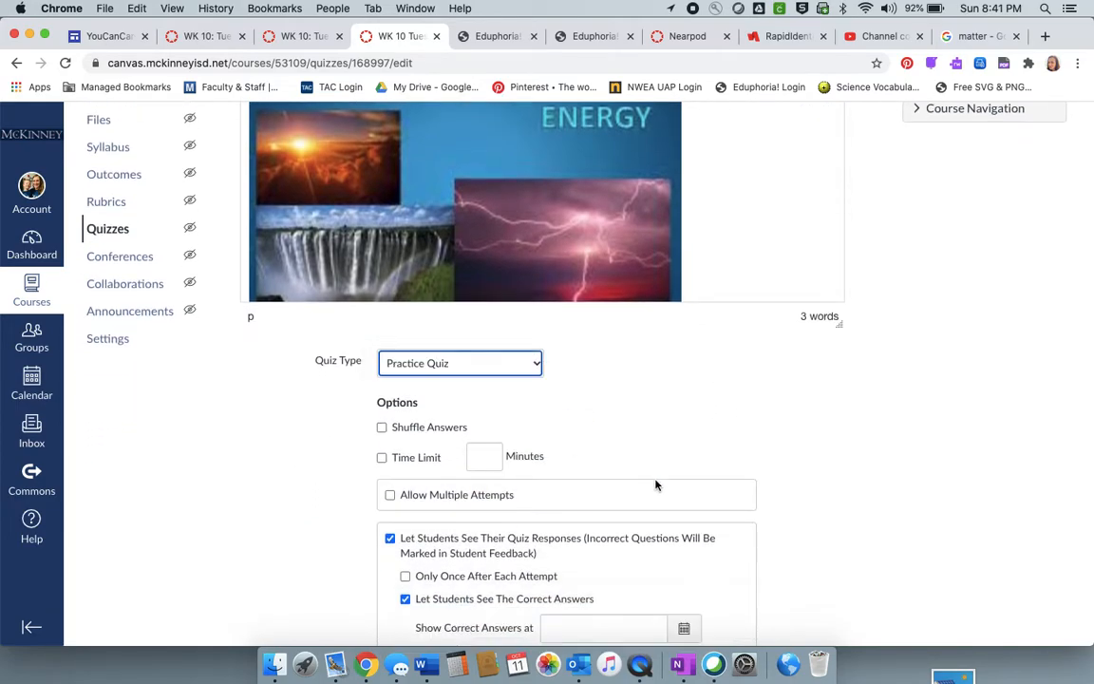
# - Try showing one question at a time with its sub-option, and switch the setting off again
pyautogui.scroll(-3, 626, 456)
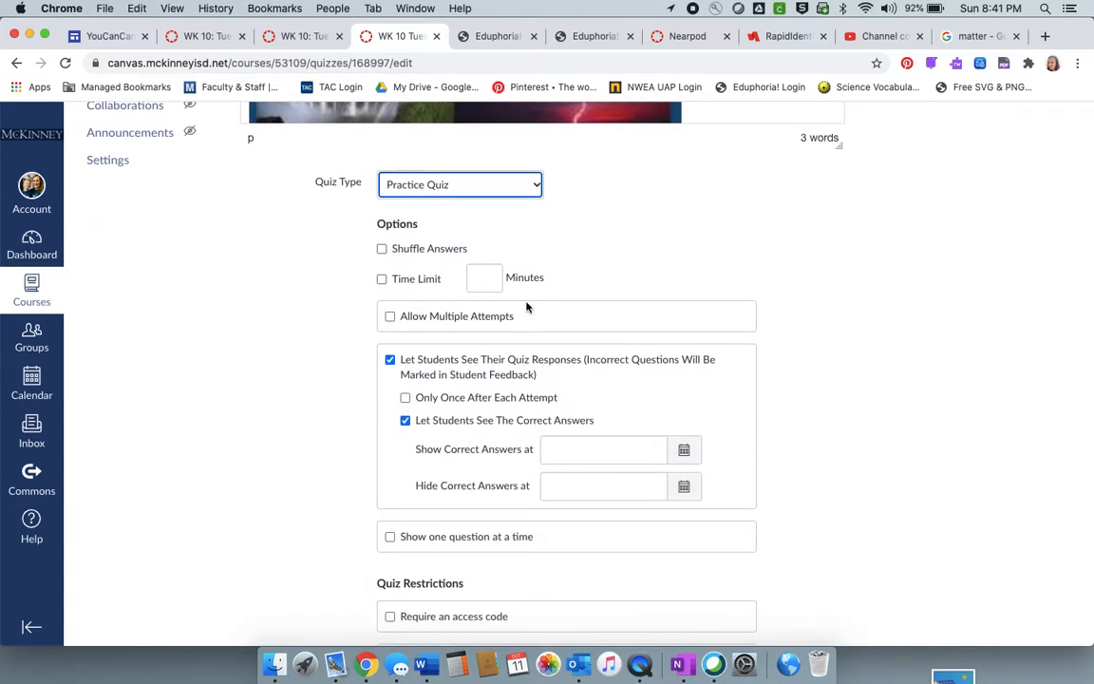
pyautogui.scroll(-2, 413, 304)
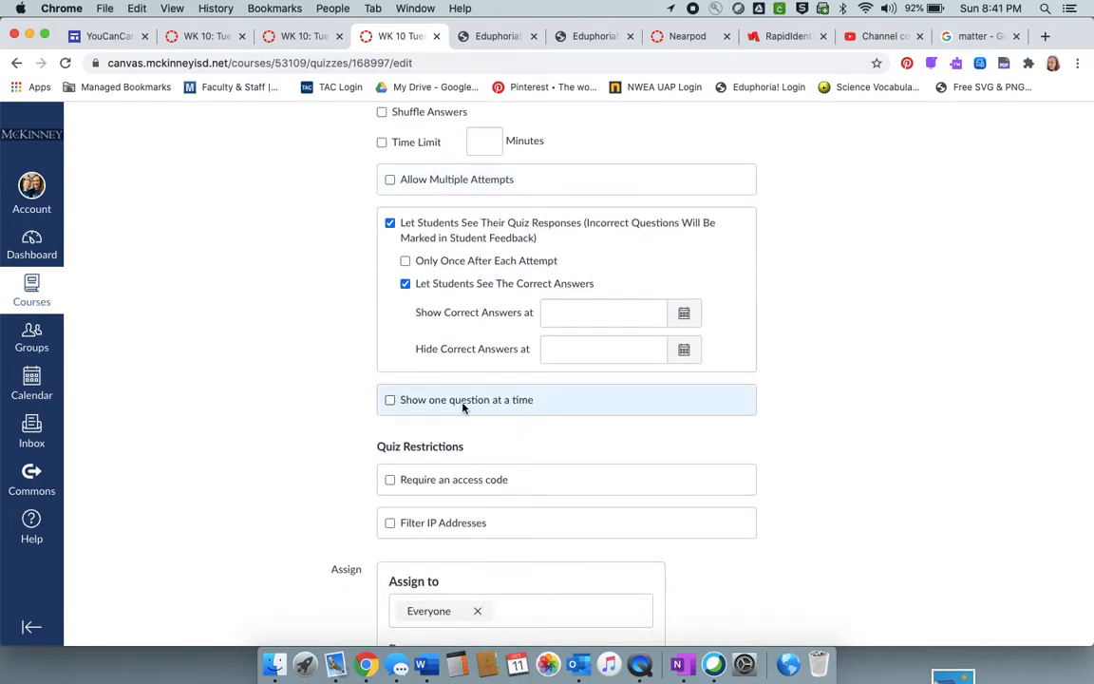
pyautogui.click(390, 401)
pyautogui.click(404, 425)
pyautogui.click(389, 400)
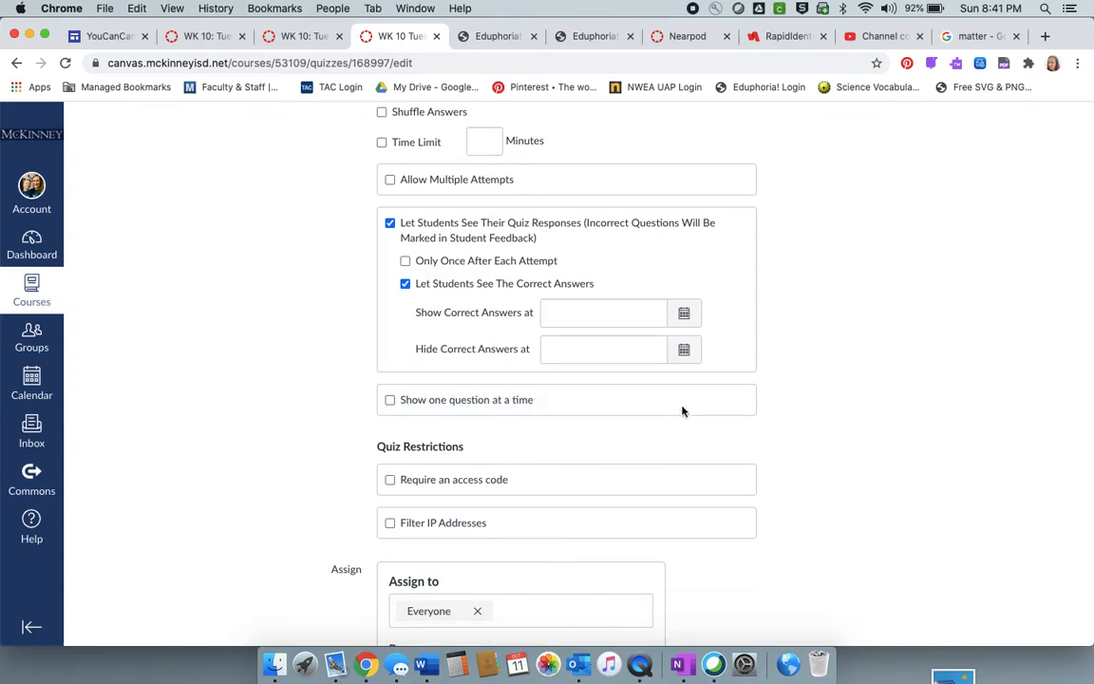
# - View the date pickers for showing and hiding the correct answers without choosing any date
pyautogui.click(684, 315)
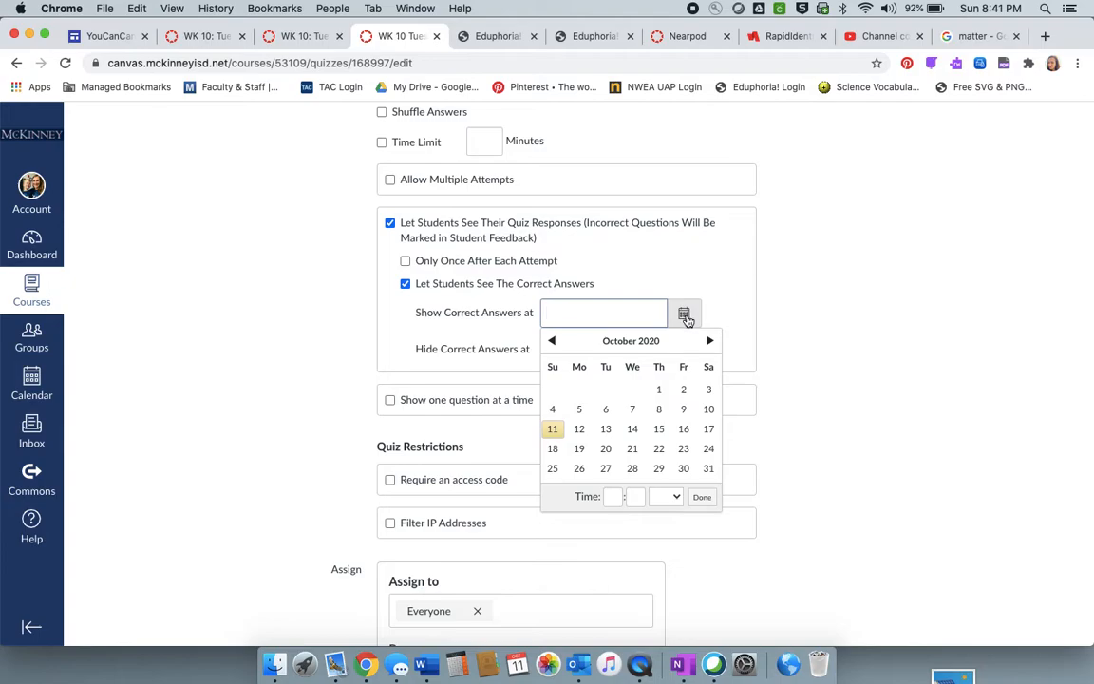
pyautogui.click(480, 371)
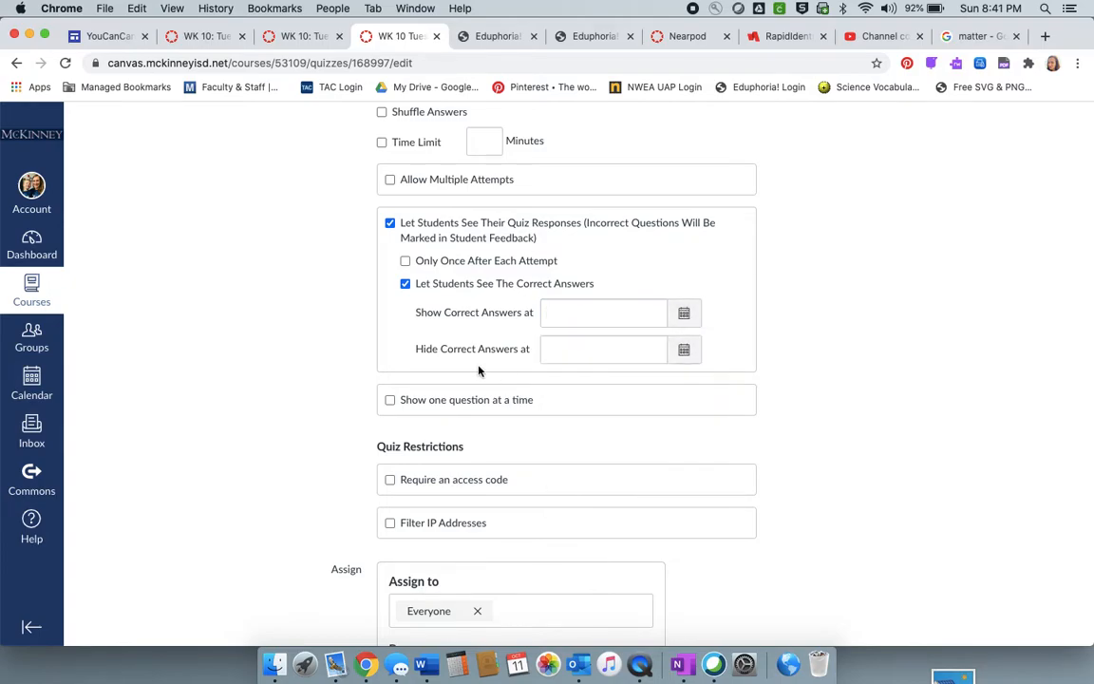
pyautogui.click(685, 356)
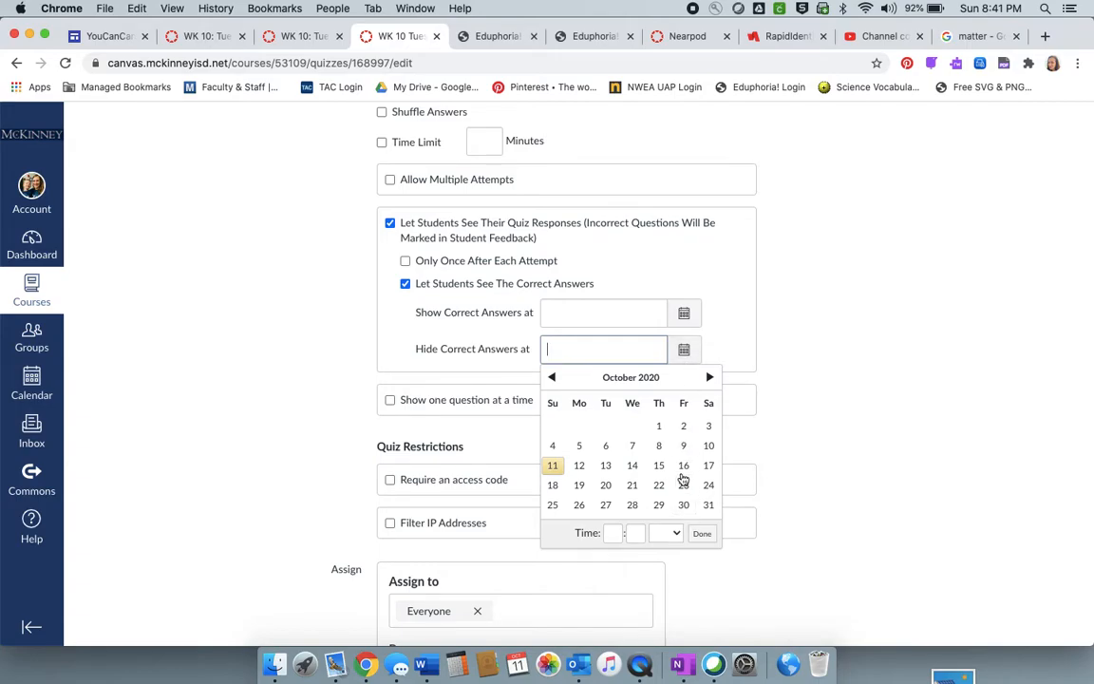
pyautogui.click(781, 506)
# - Try adding course section 0530-53 to the quiz's assignees and remove it to restore Everyone
pyautogui.scroll(-1, 779, 507)
pyautogui.scroll(-5, 779, 507)
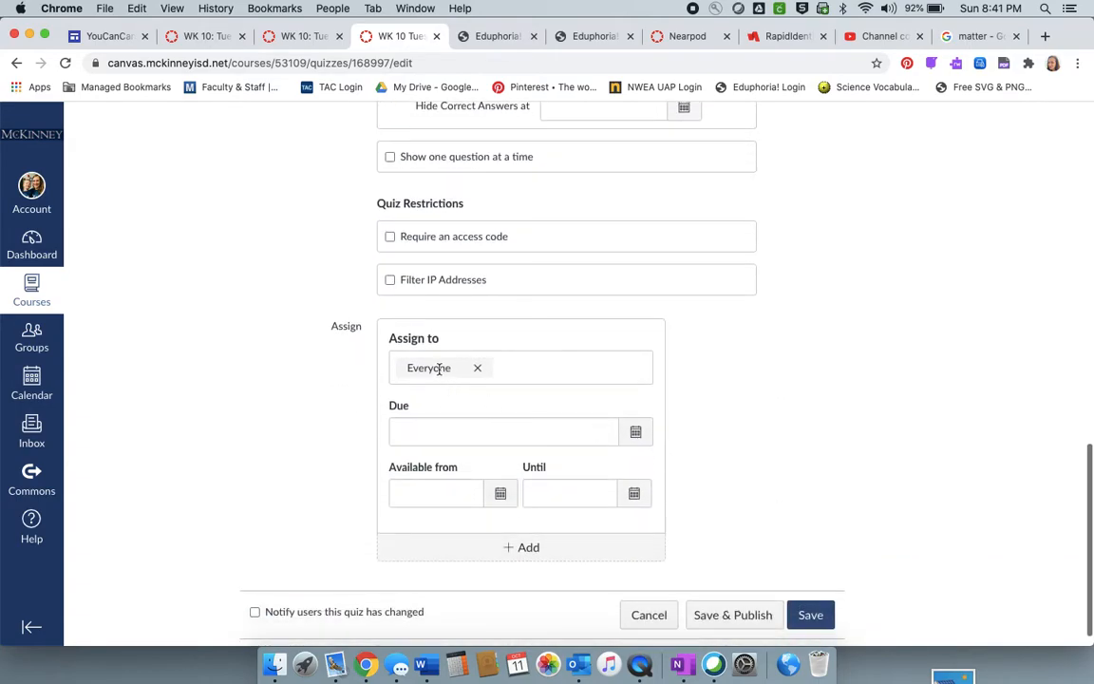
pyautogui.click(437, 367)
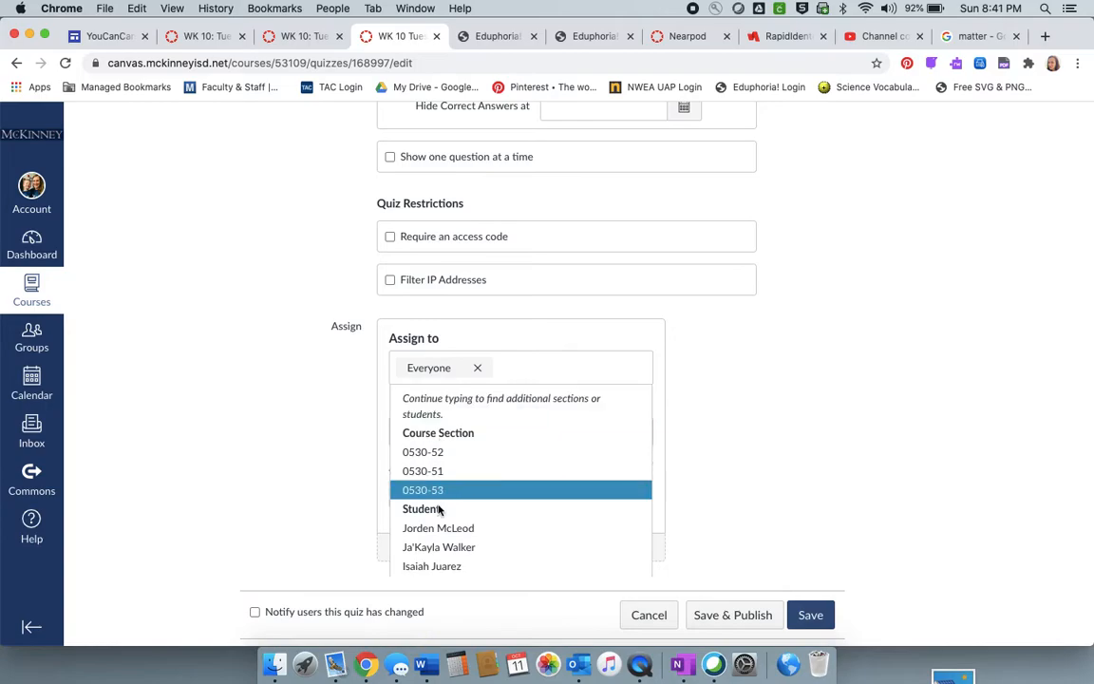
pyautogui.scroll(-2, 442, 557)
pyautogui.scroll(1, 442, 558)
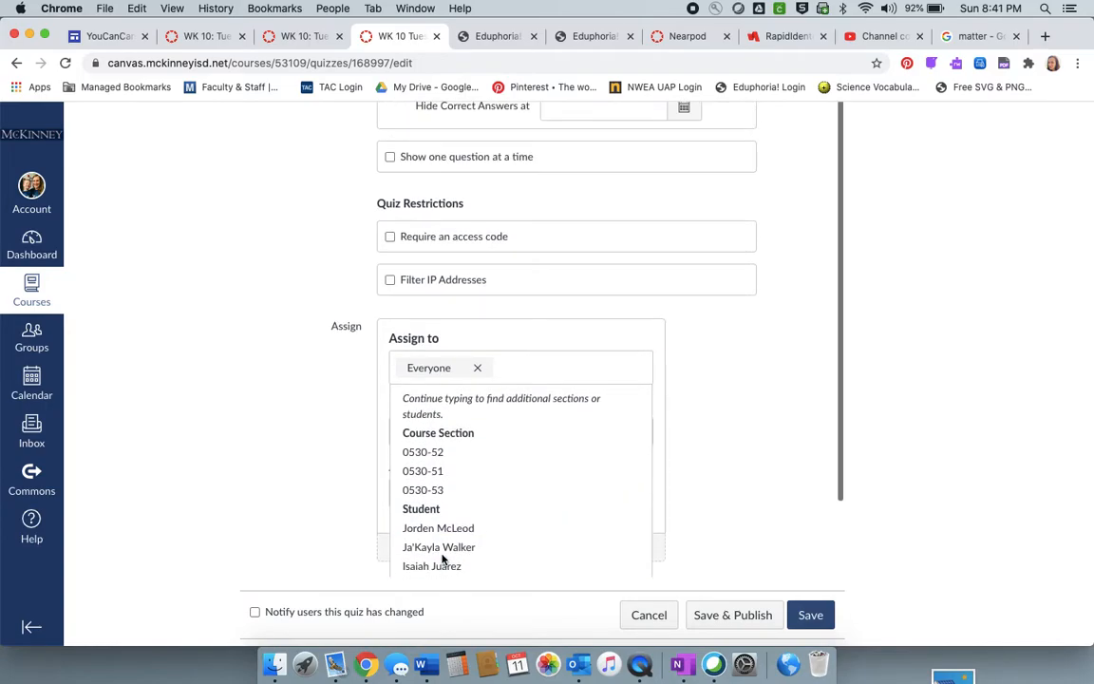
pyautogui.click(428, 488)
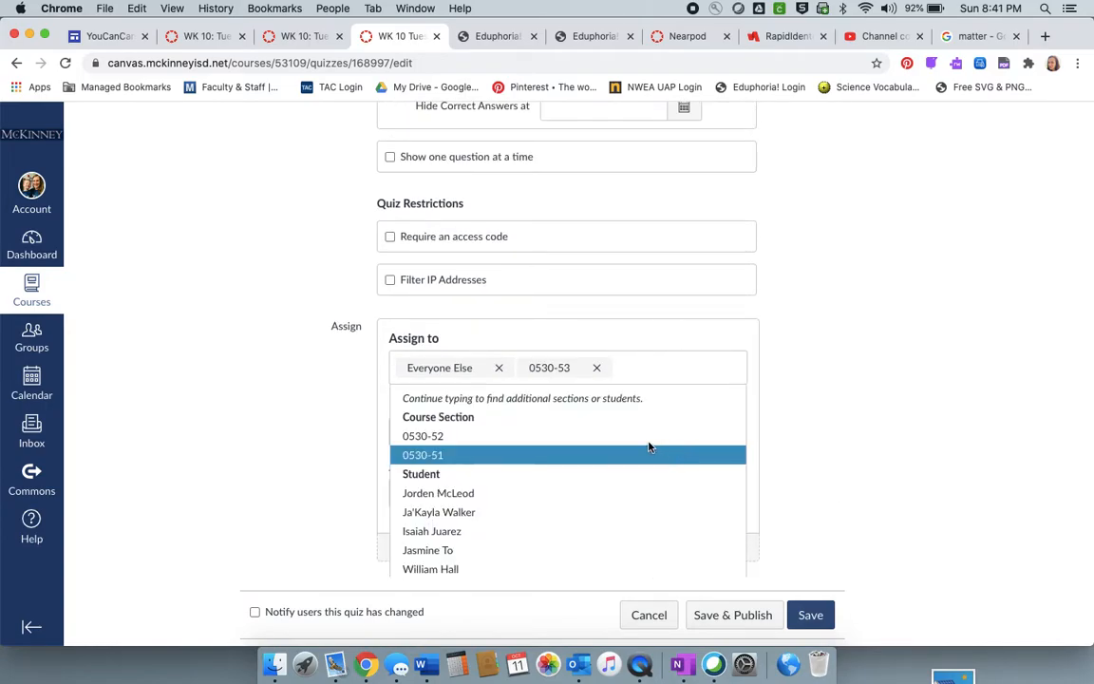
pyautogui.click(596, 367)
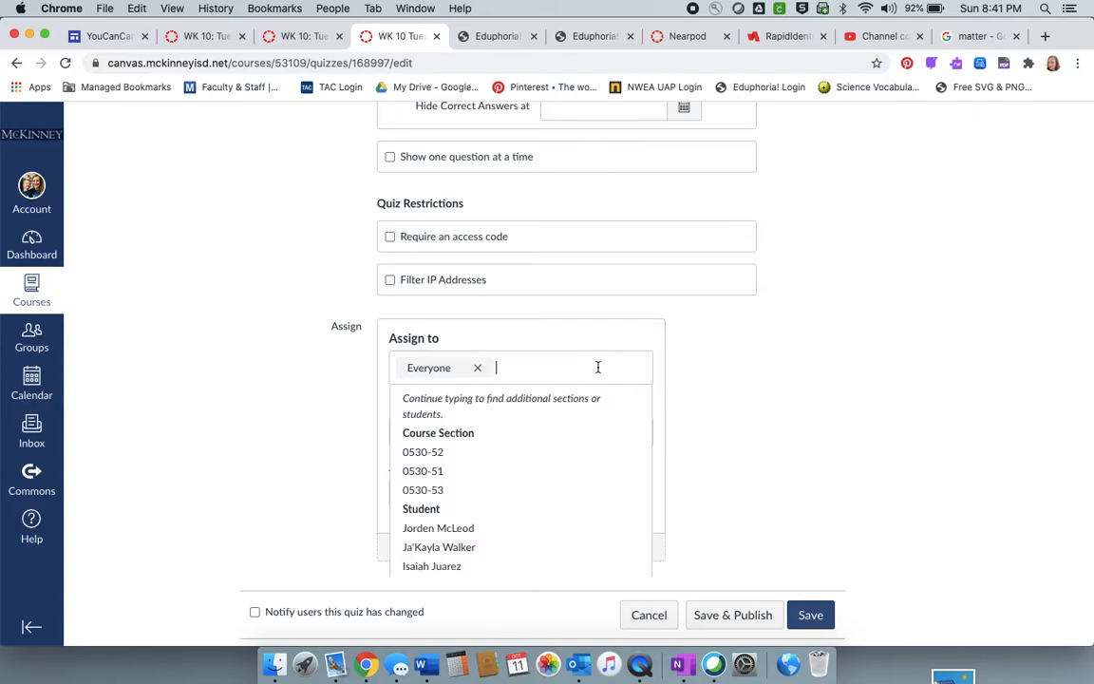
pyautogui.click(743, 451)
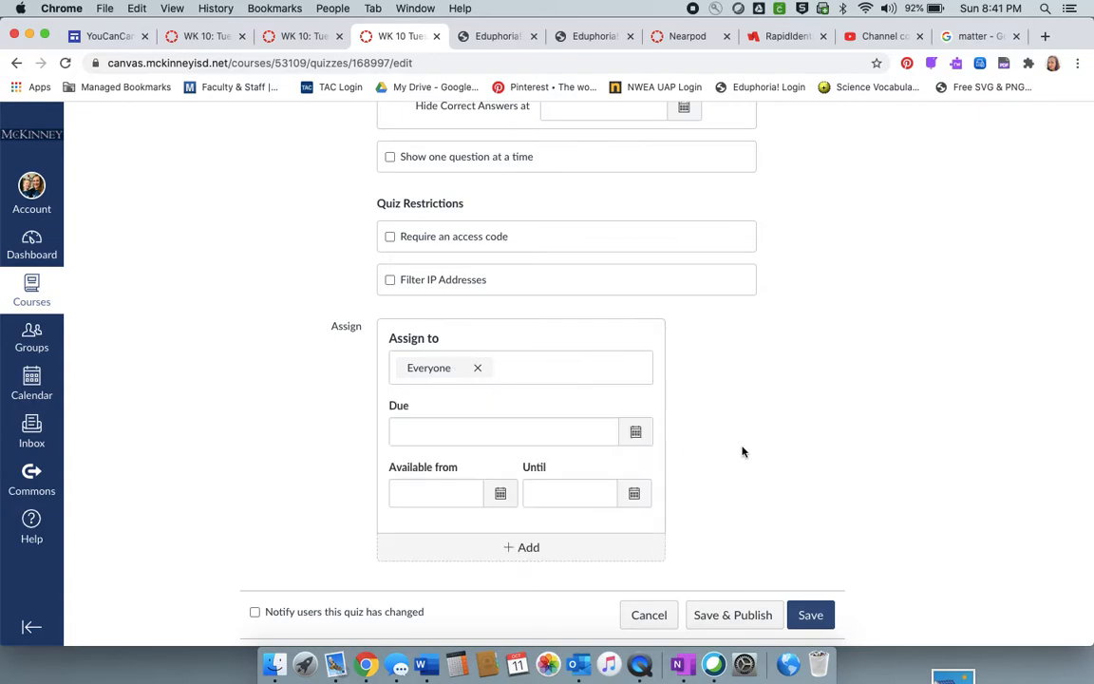
# - View the date pickers for the due date and the availability start without choosing any date
pyautogui.click(636, 431)
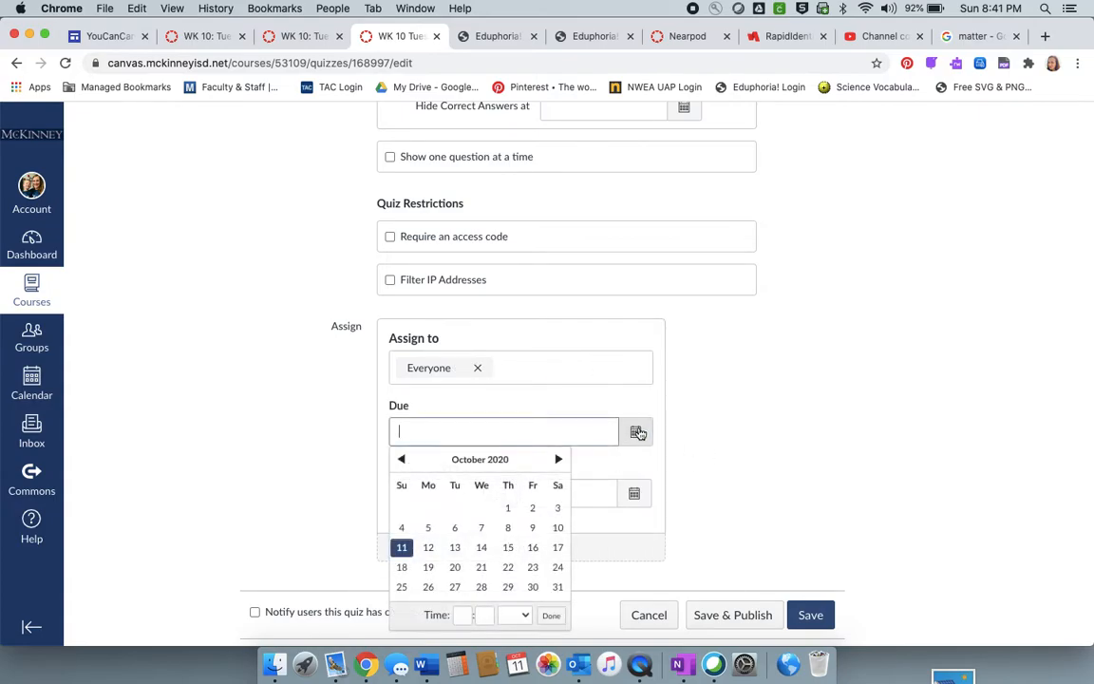
pyautogui.click(745, 487)
pyautogui.click(500, 493)
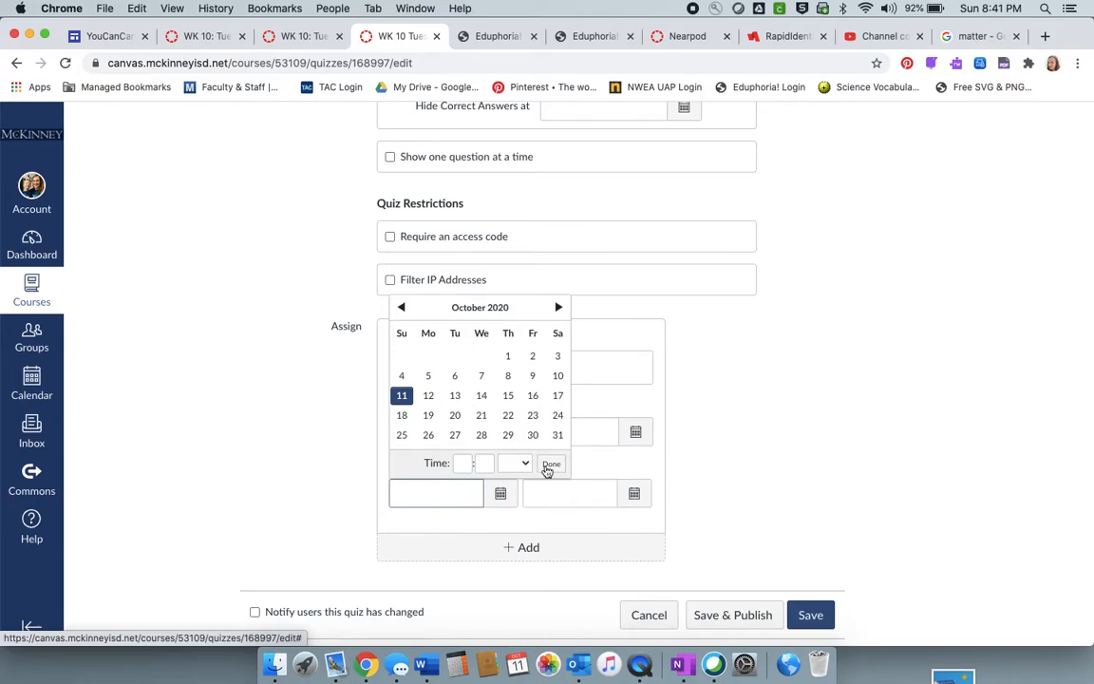
pyautogui.click(729, 512)
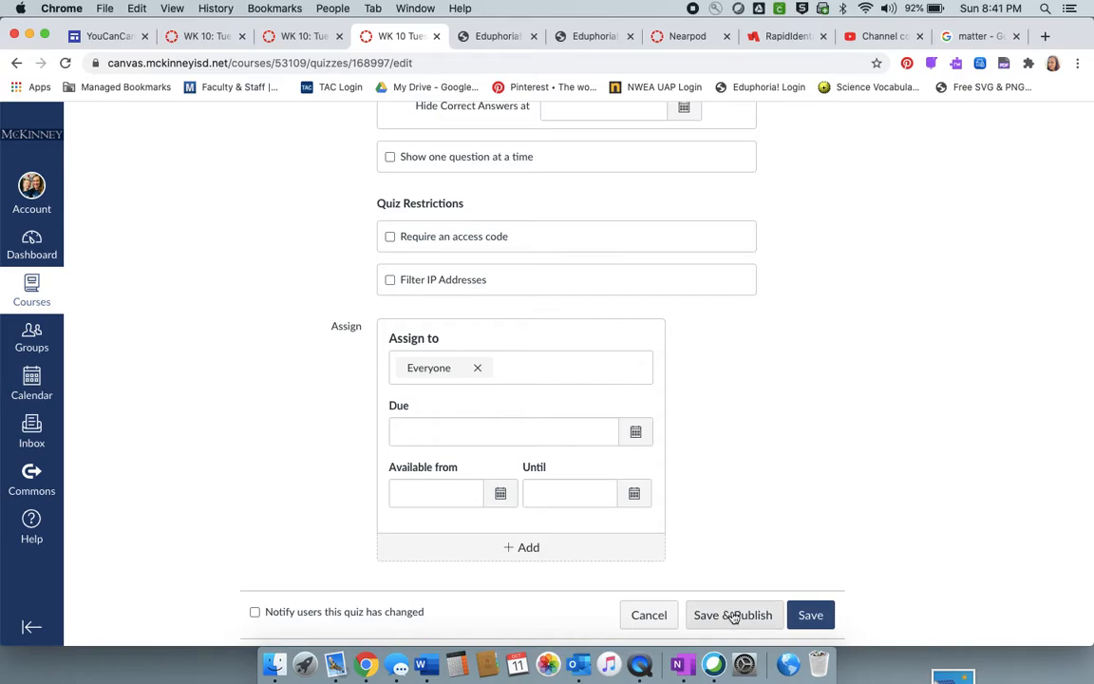
# - Open the quiz's questions and start a new question group
pyautogui.scroll(10, 726, 525)
pyautogui.scroll(3, 725, 525)
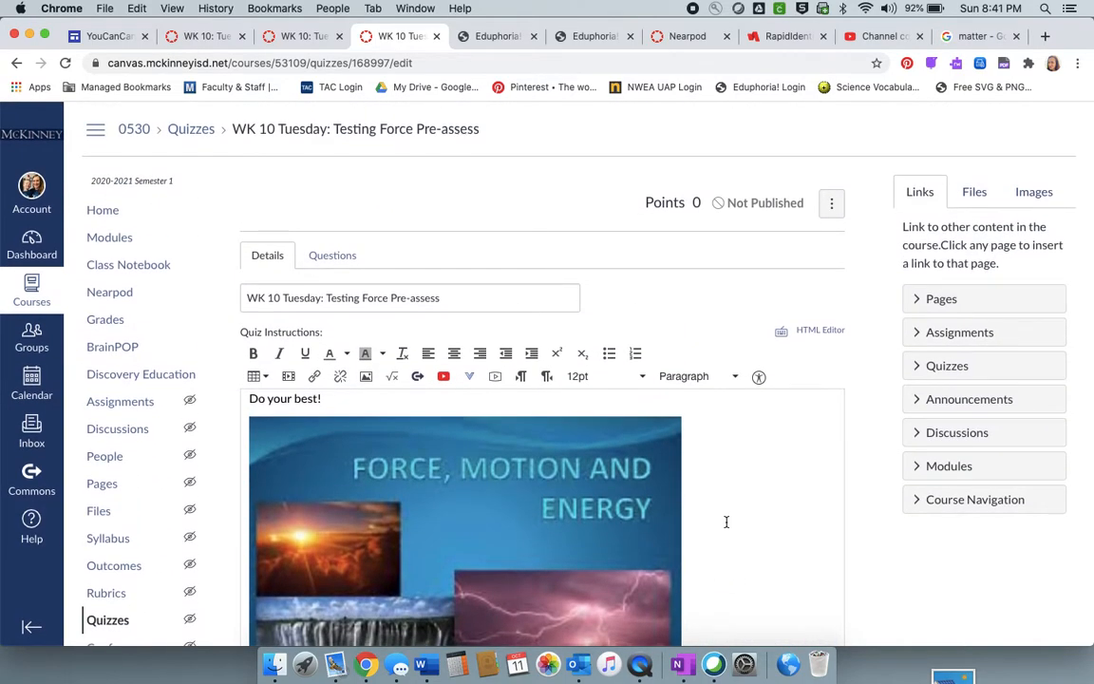
pyautogui.click(332, 255)
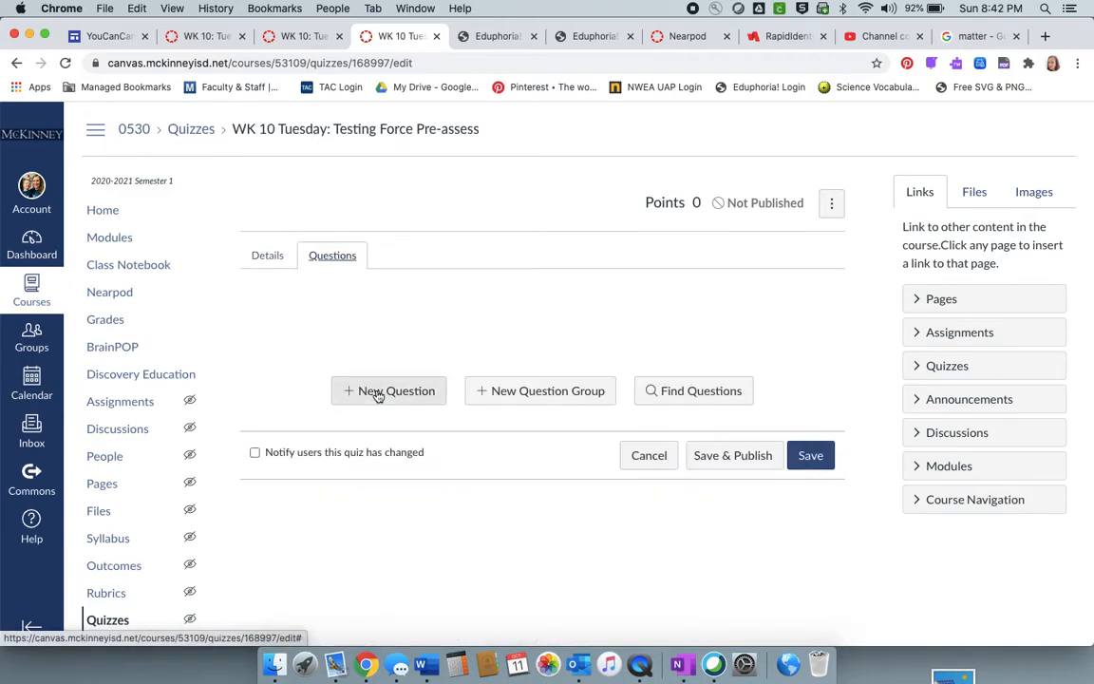
pyautogui.click(534, 392)
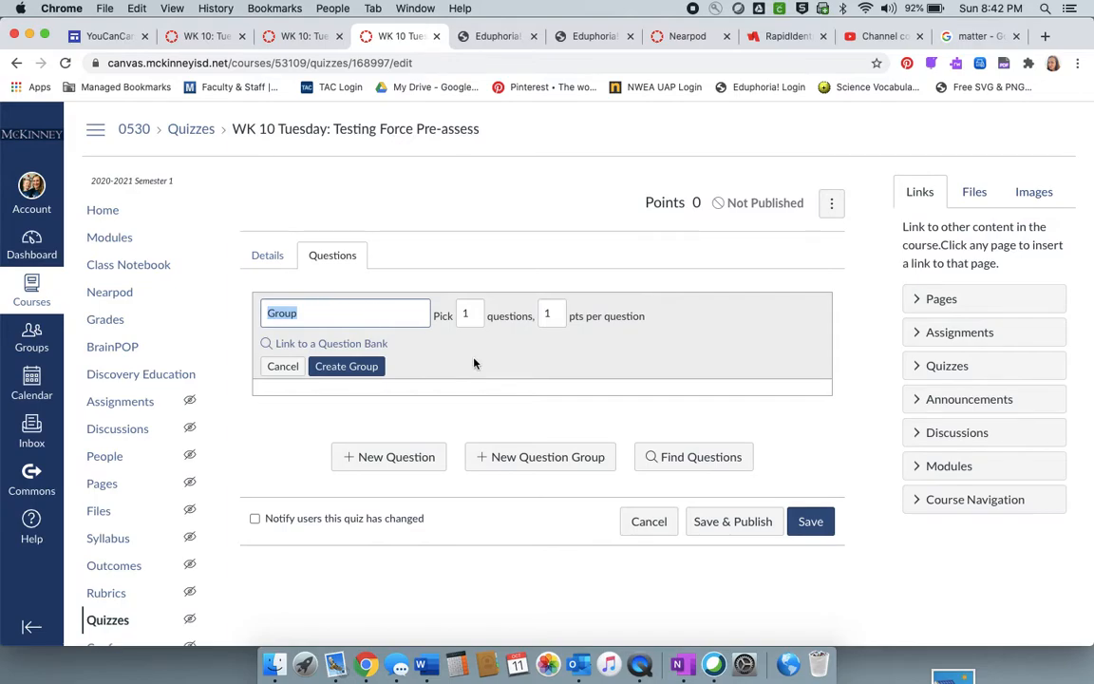
# - Browse the course's unfiled questions in the question finder and close it without selecting any
pyautogui.click(711, 457)
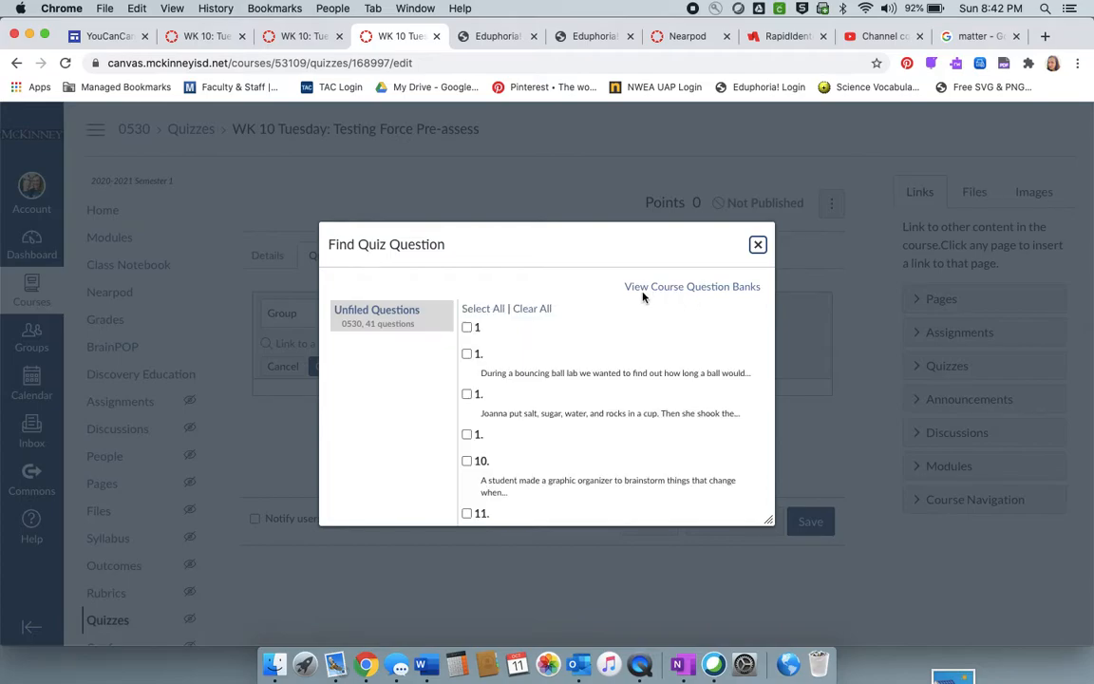
pyautogui.scroll(-10, 536, 433)
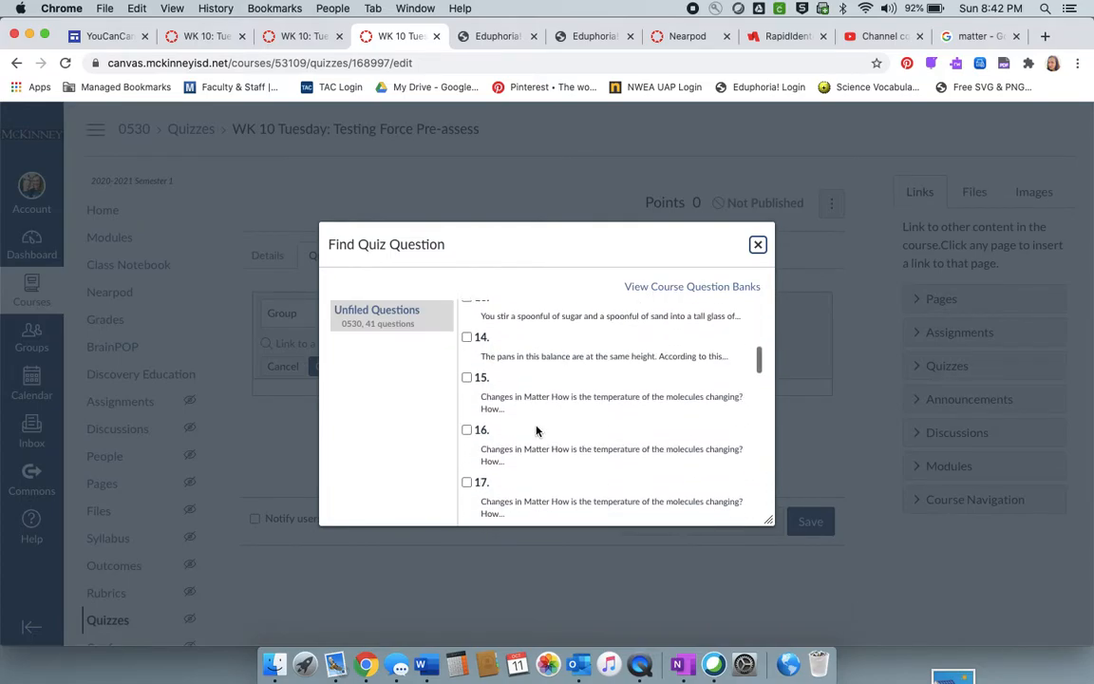
pyautogui.scroll(-10, 537, 432)
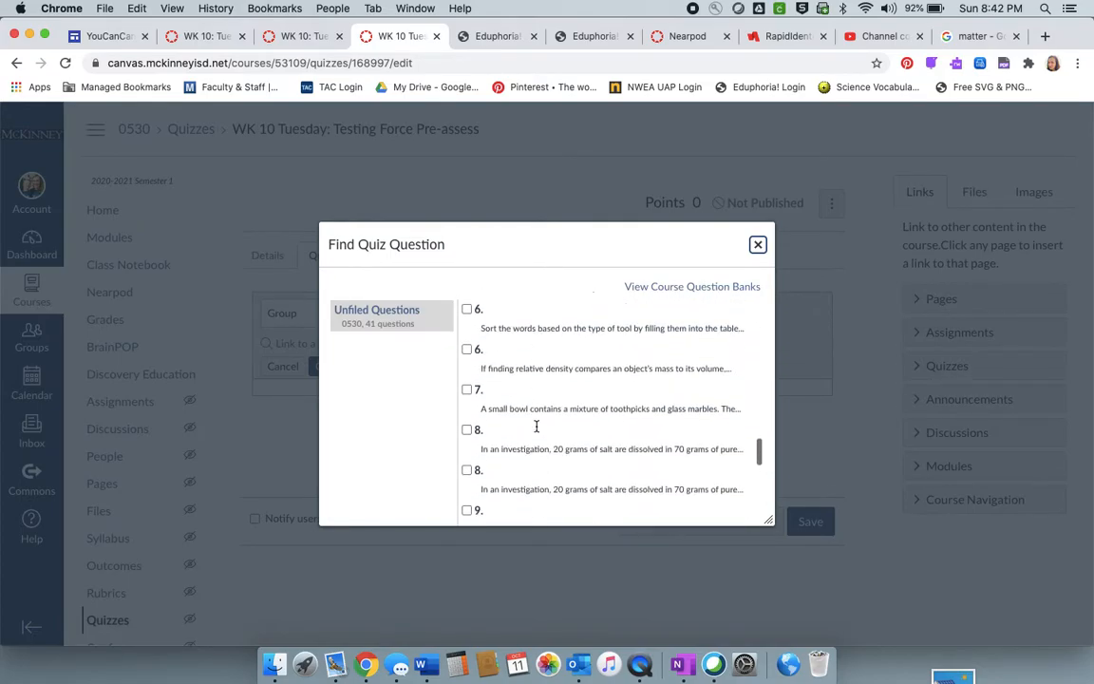
pyautogui.scroll(-1, 536, 428)
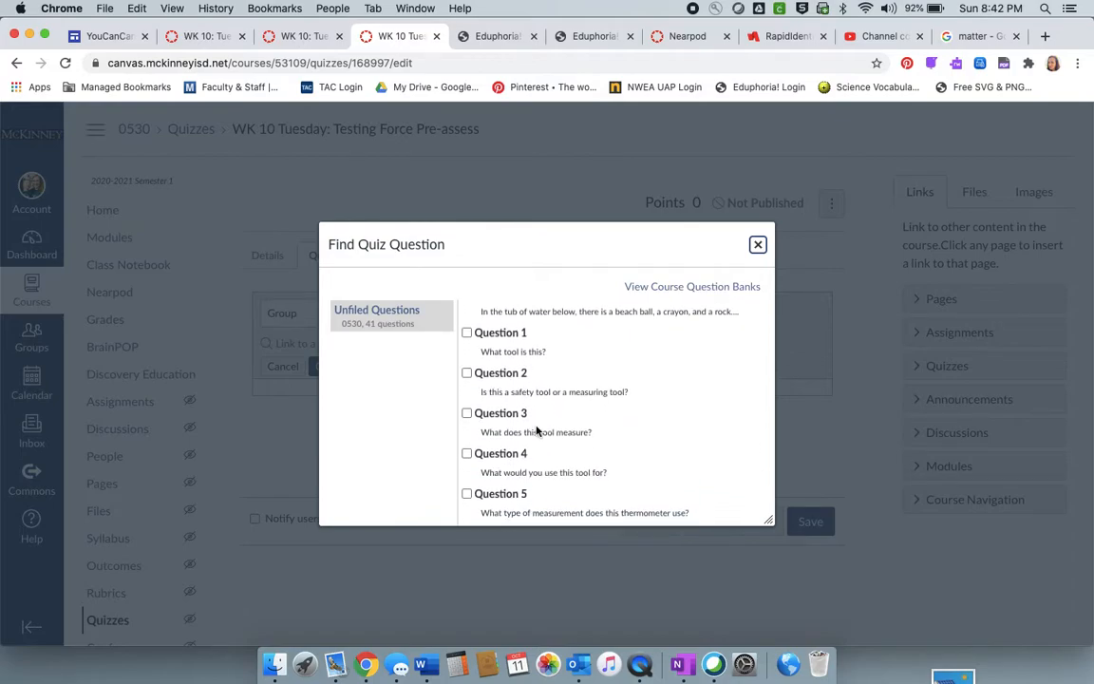
pyautogui.scroll(20, 598, 407)
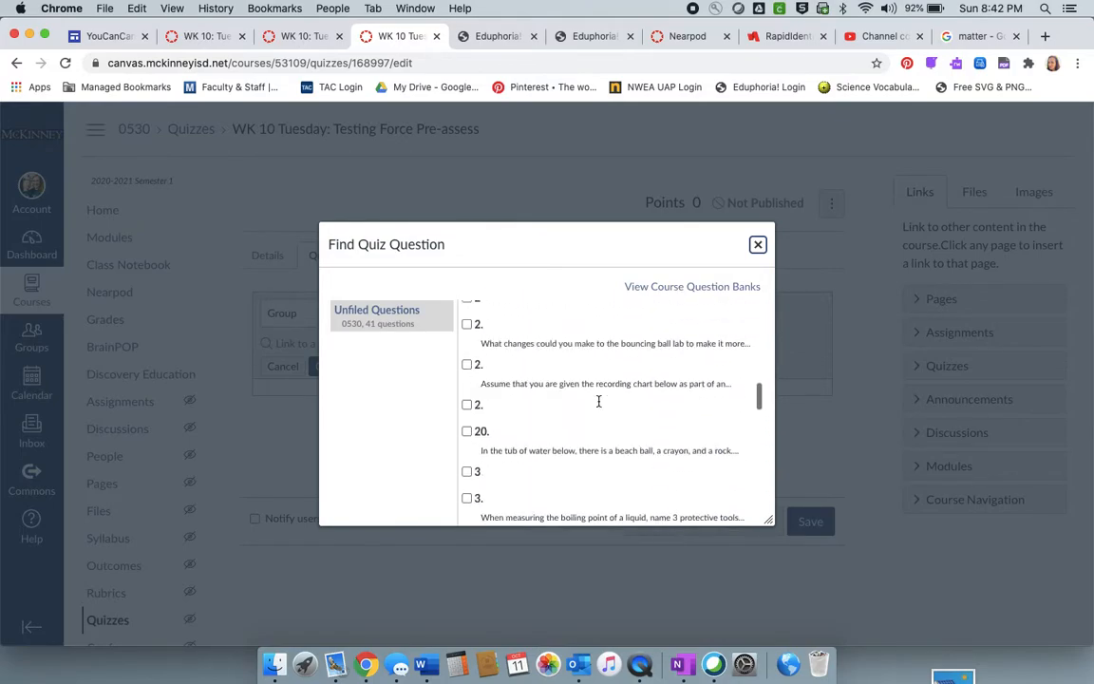
pyautogui.click(758, 244)
# - Add a new question to the quiz and delete the empty question group
pyautogui.click(398, 457)
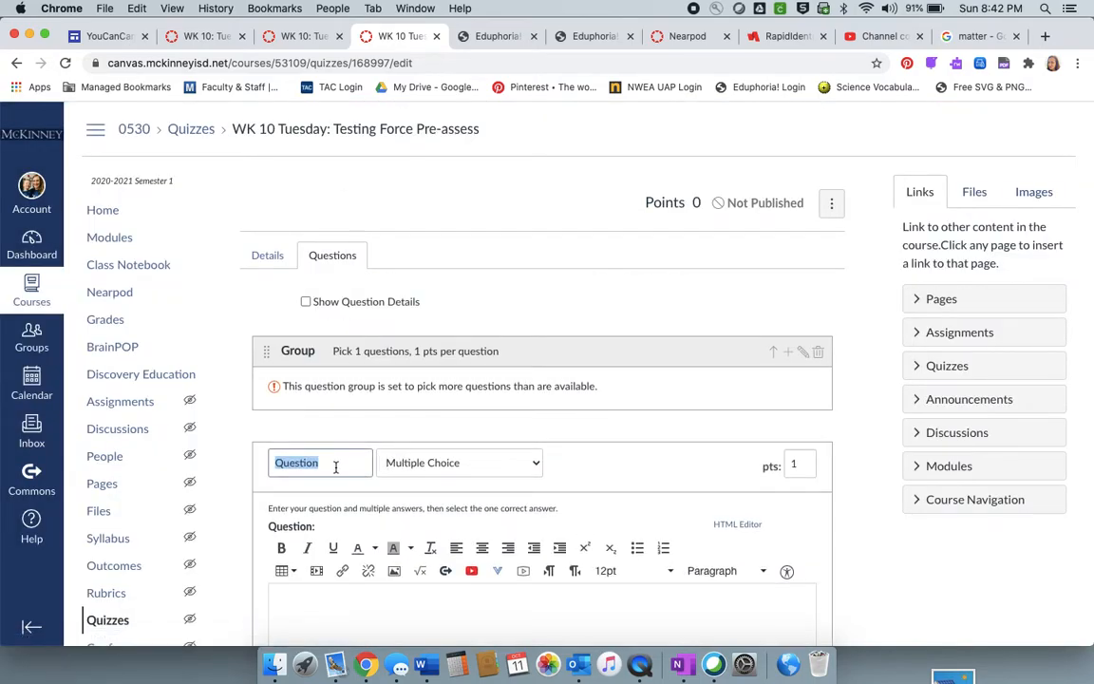
pyautogui.click(817, 352)
pyautogui.click(675, 149)
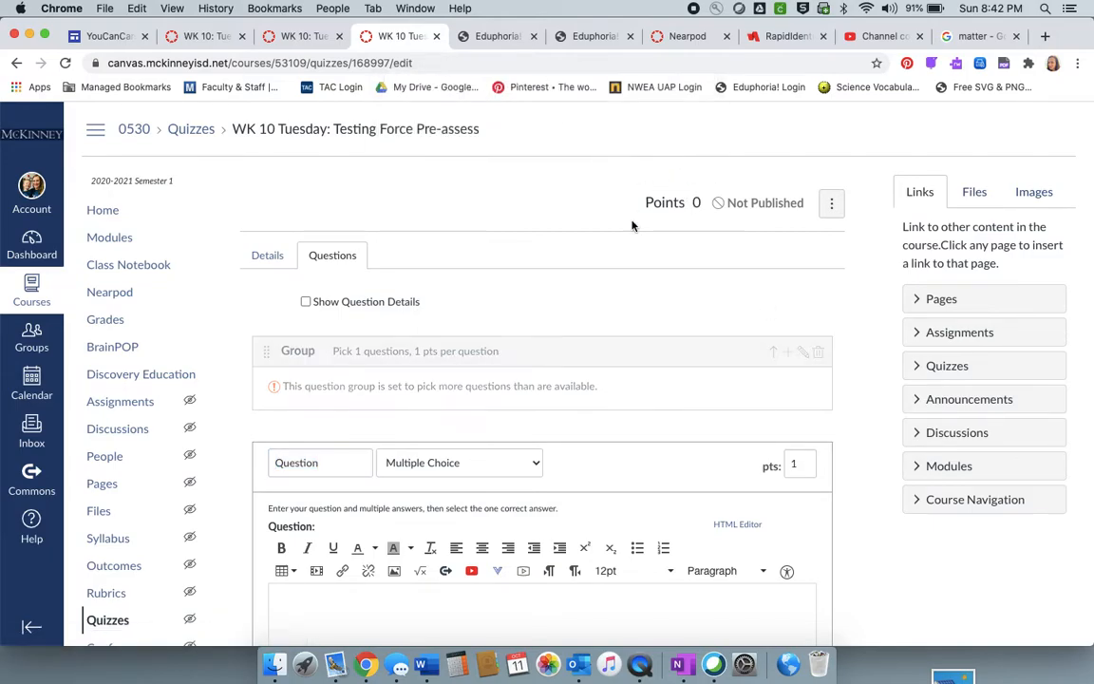
# - Name the new question "1." and review the available question types, keeping Multiple Choice
pyautogui.scroll(-2, 640, 405)
pyautogui.click(301, 274)
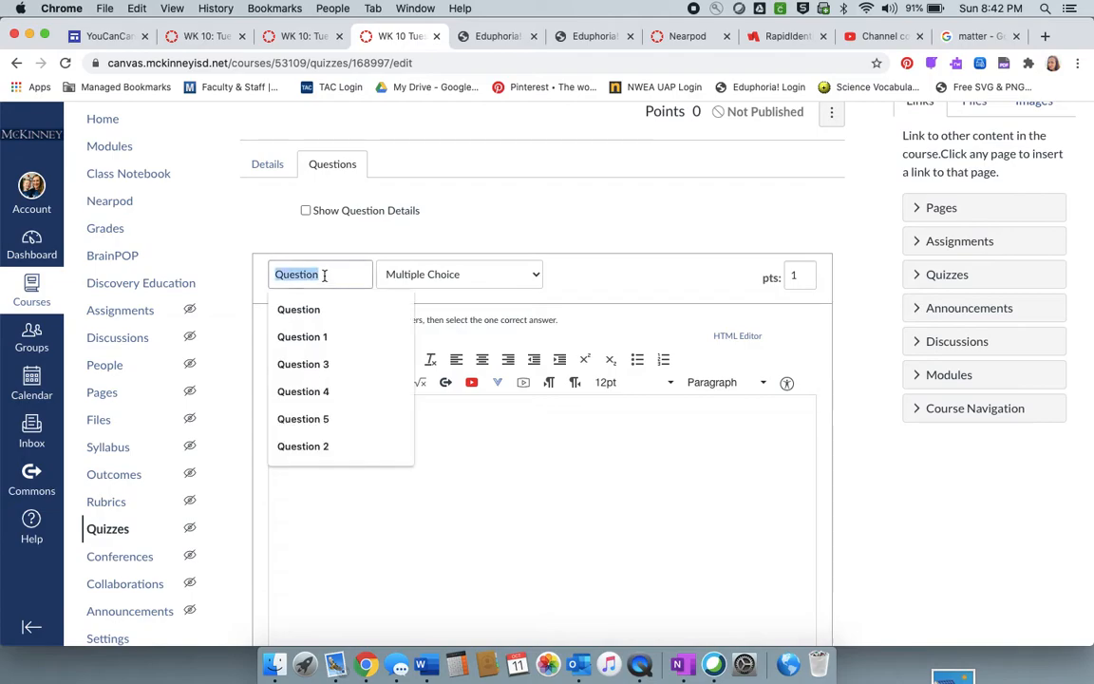
pyautogui.write('1.')
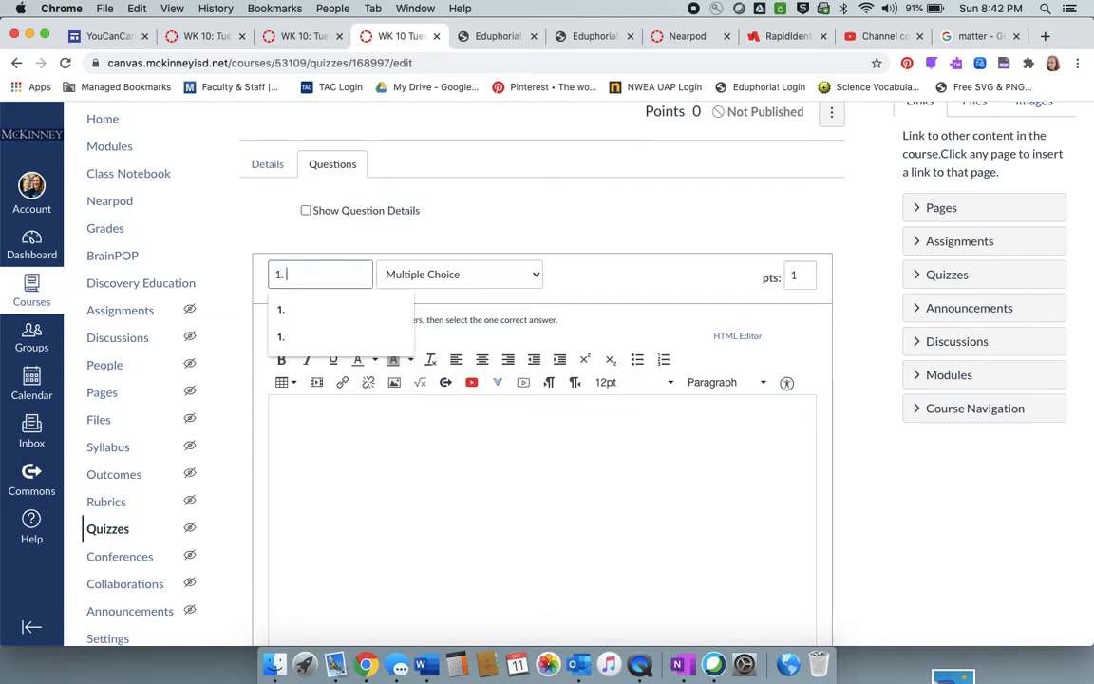
pyautogui.click(505, 275)
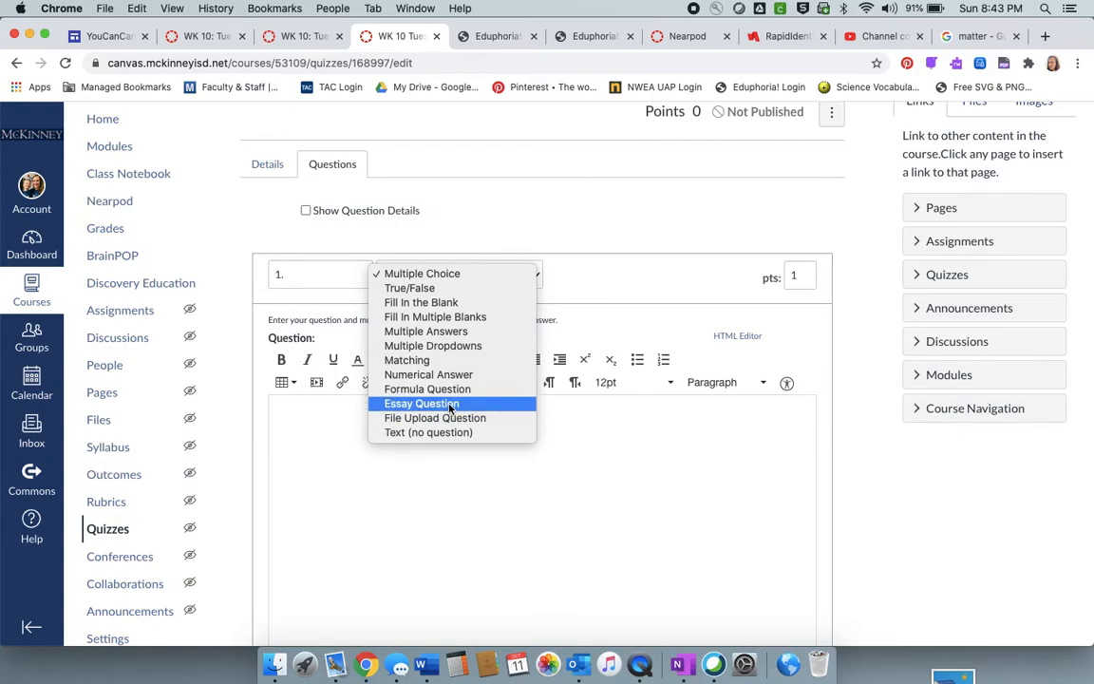
pyautogui.click(590, 489)
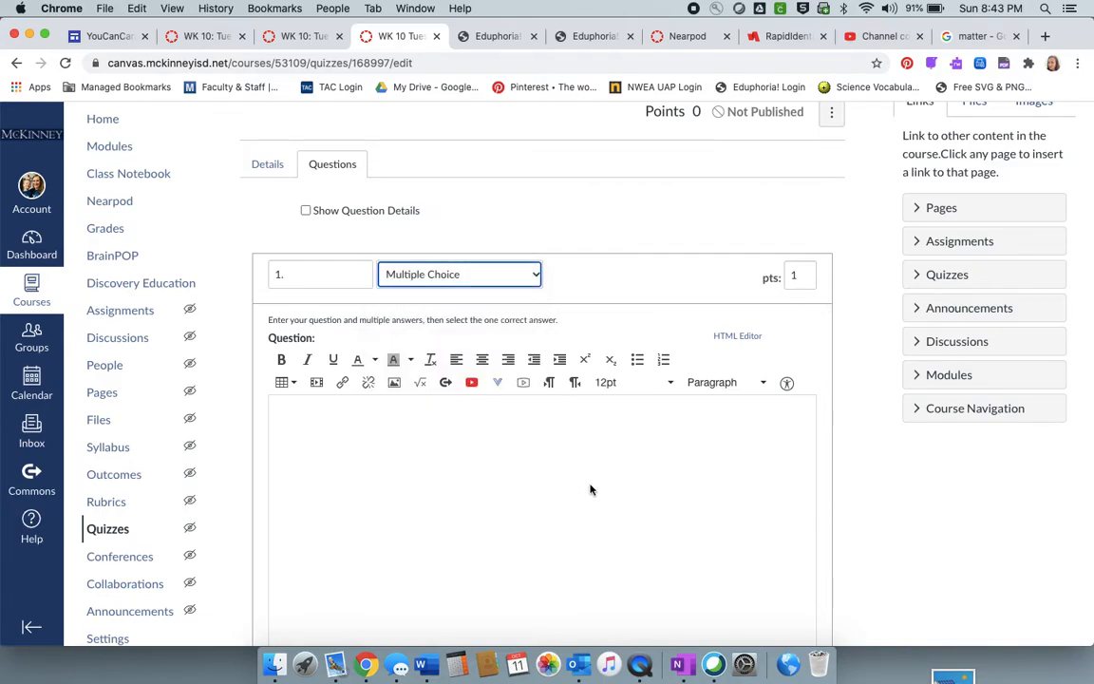
# - Enter "What is a force?" as the question text
pyautogui.click(589, 484)
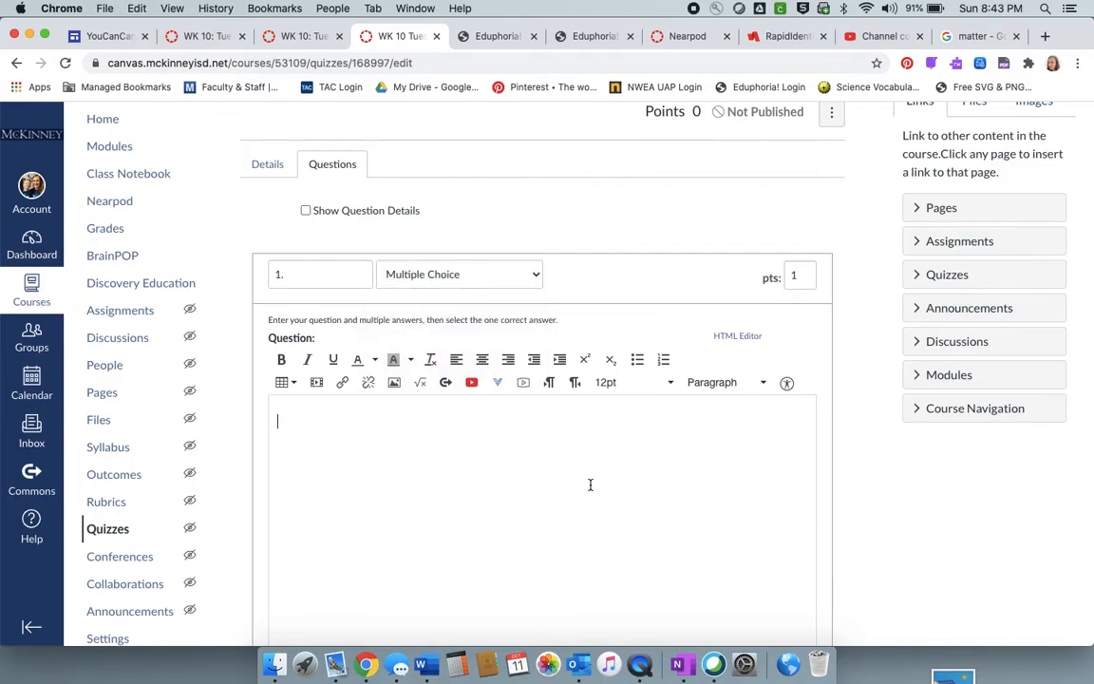
pyautogui.scroll(-2, 506, 480)
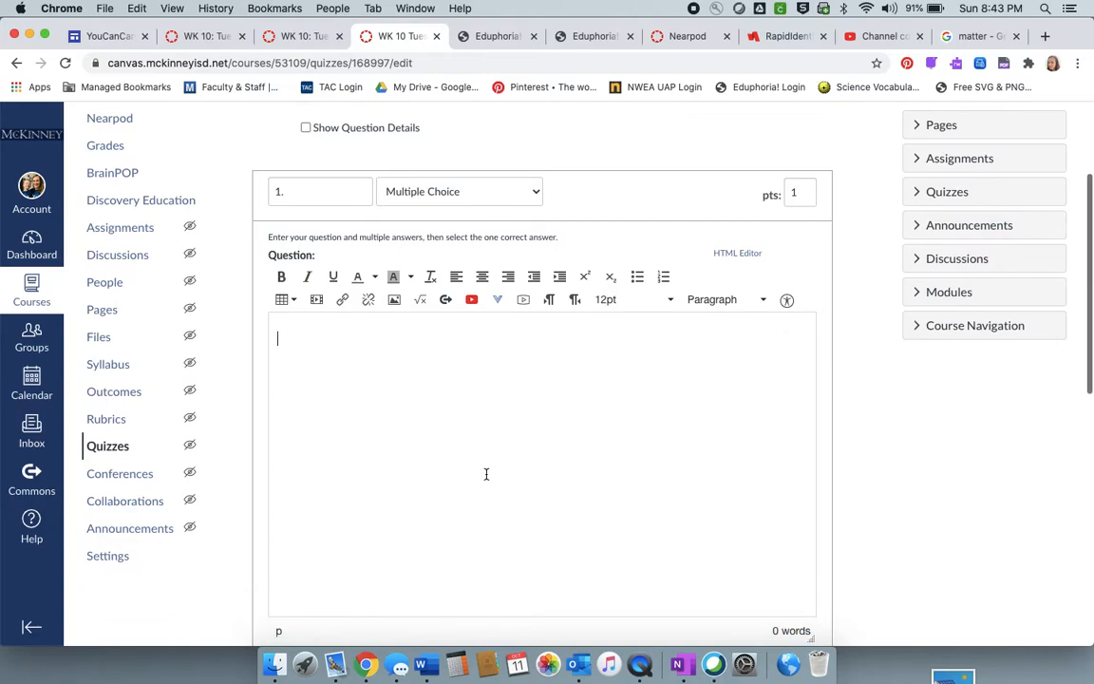
pyautogui.write('What is a force?')
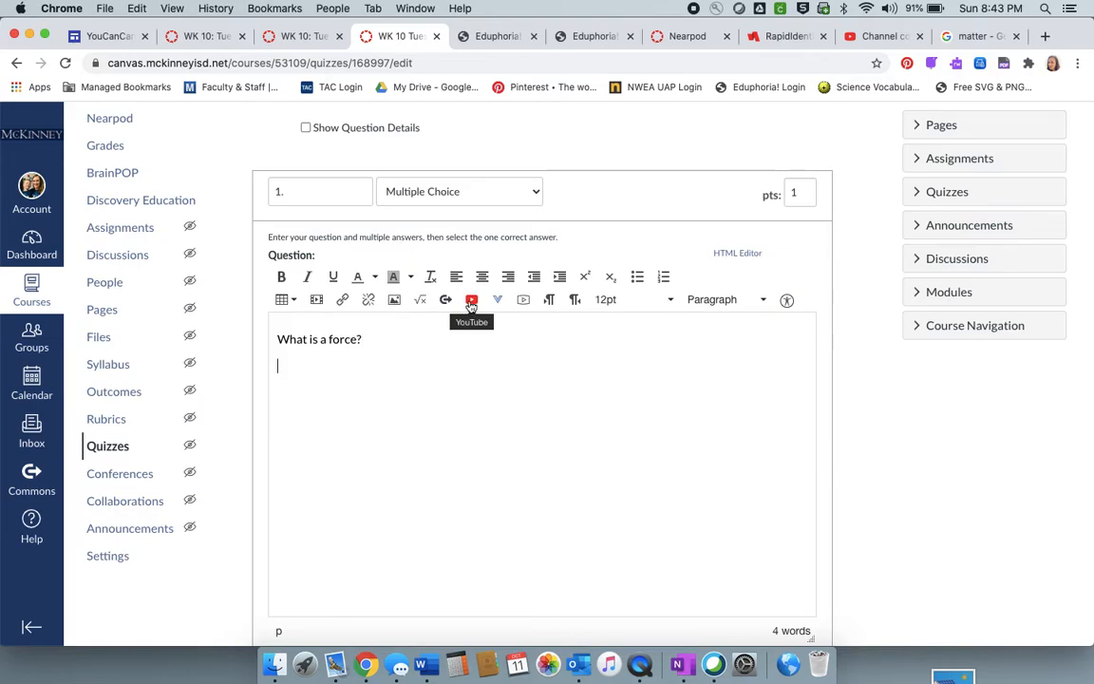
# - Examine the external tools and media recorder available for the question, switch the webcam off, and close the recorder without recording
pyautogui.click(471, 302)
pyautogui.click(498, 301)
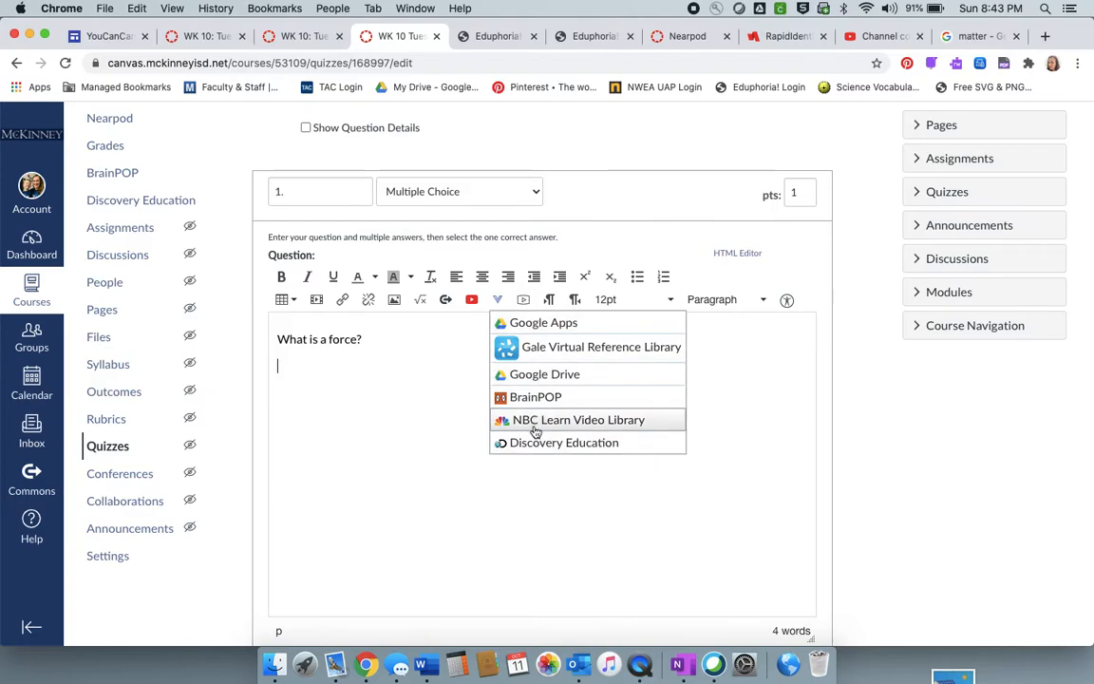
pyautogui.click(522, 299)
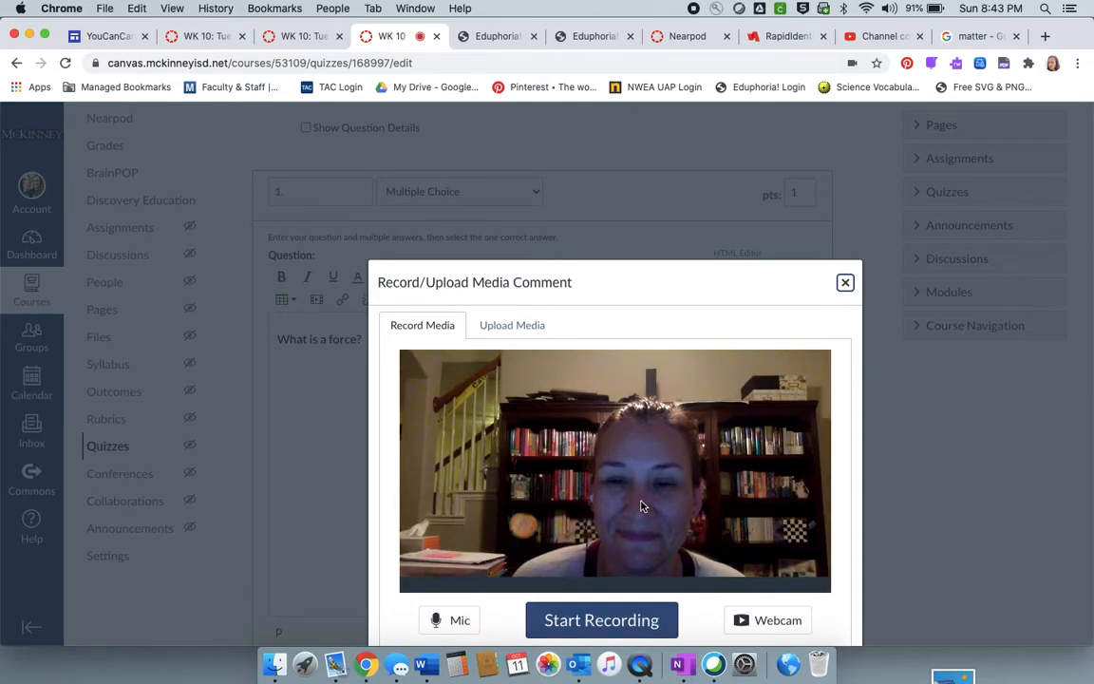
pyautogui.moveTo(756, 263); pyautogui.dragTo(746, 147)
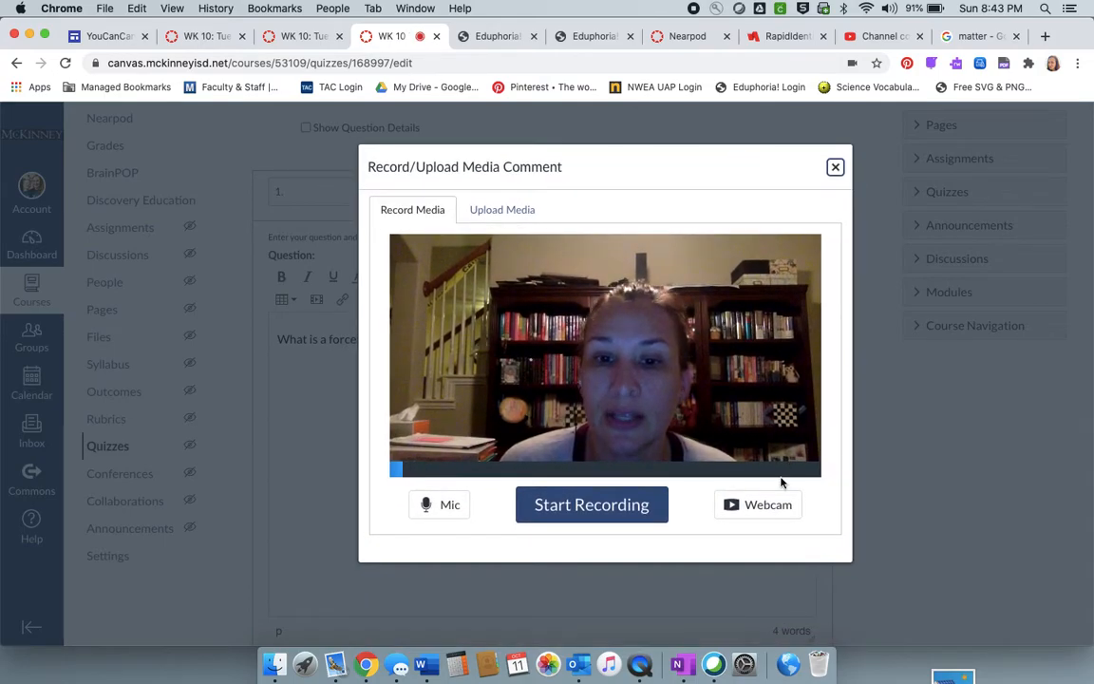
pyautogui.click(765, 514)
pyautogui.click(731, 573)
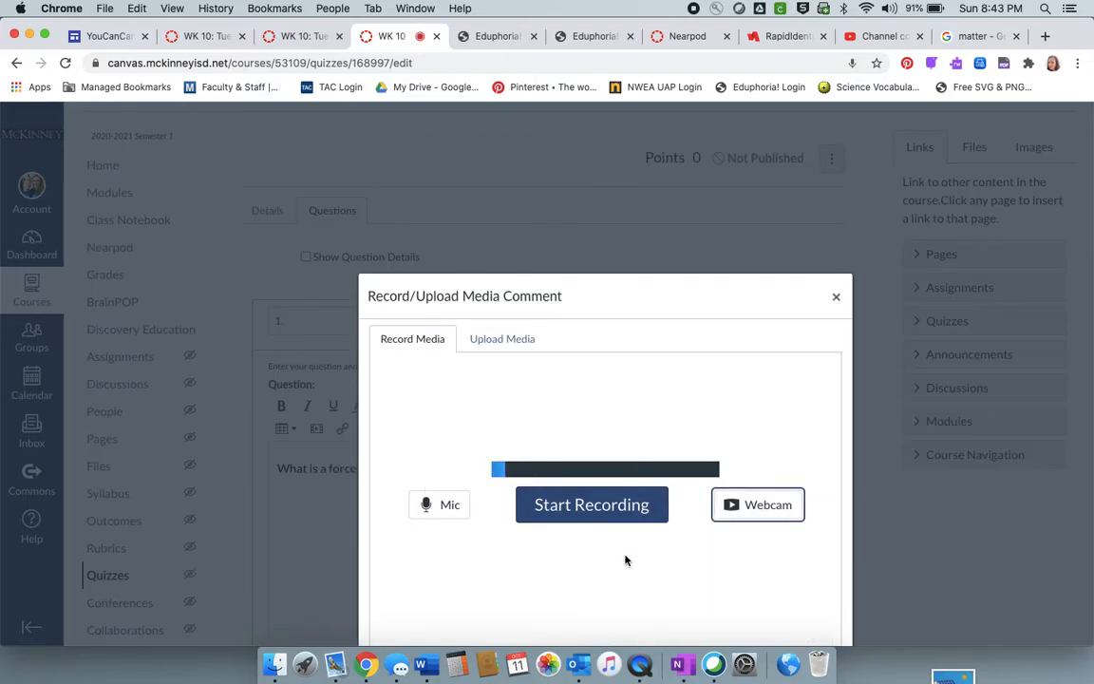
pyautogui.click(835, 298)
# - Make the question text "What is a force?" bold
pyautogui.scroll(-3, 683, 497)
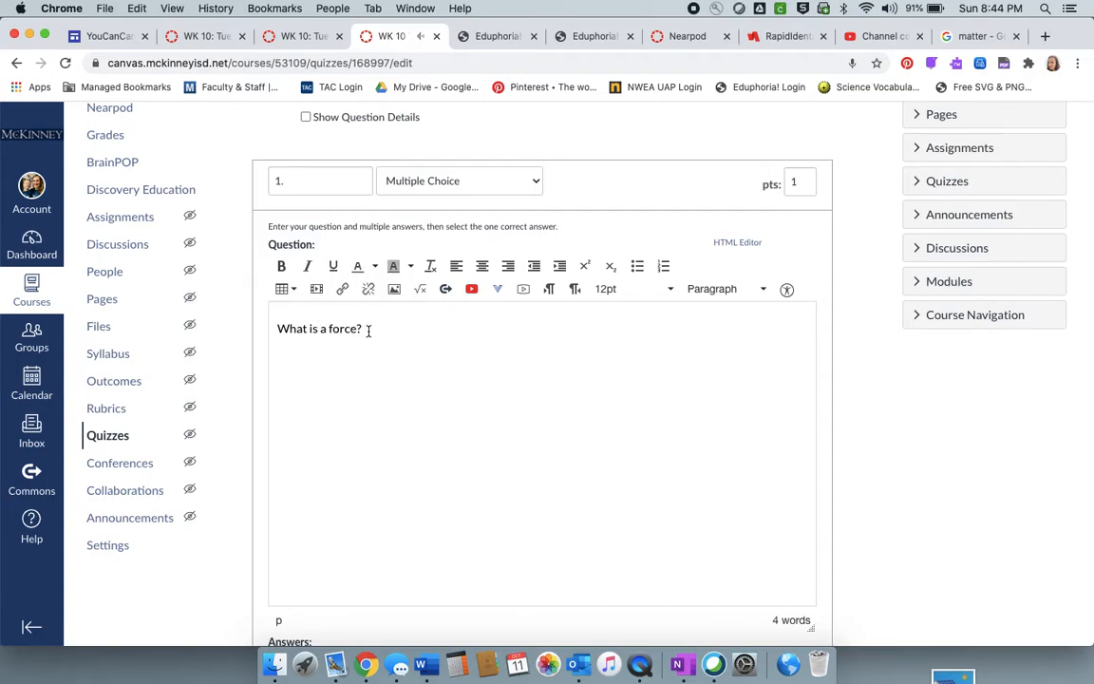
pyautogui.moveTo(276, 328); pyautogui.dragTo(396, 328)
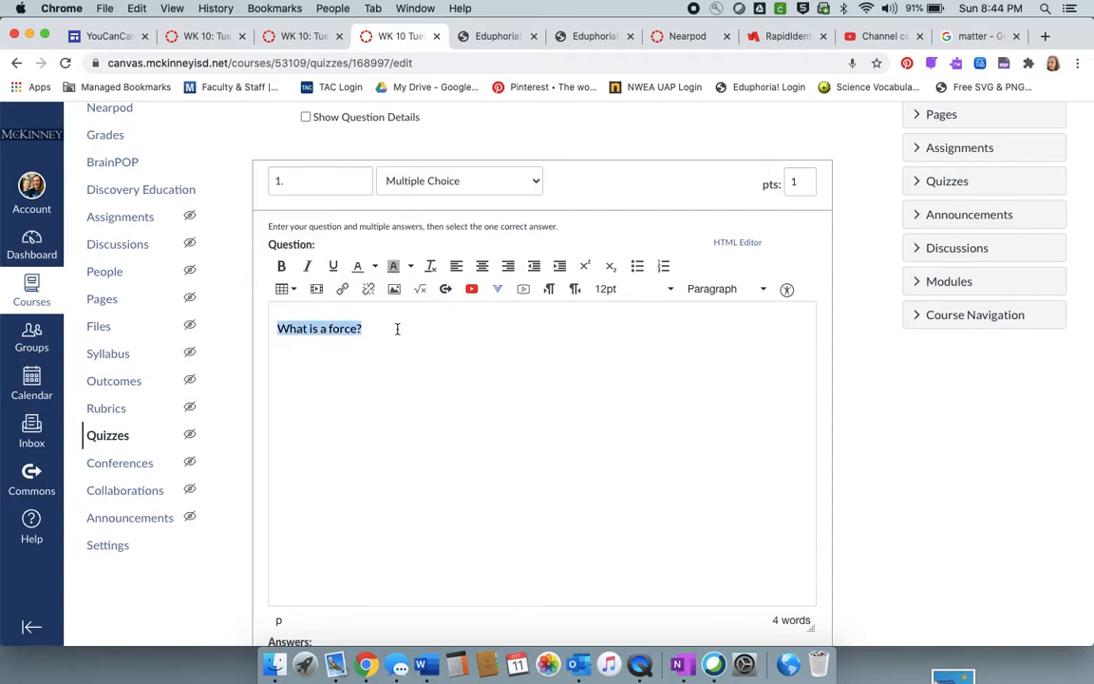
pyautogui.click(281, 266)
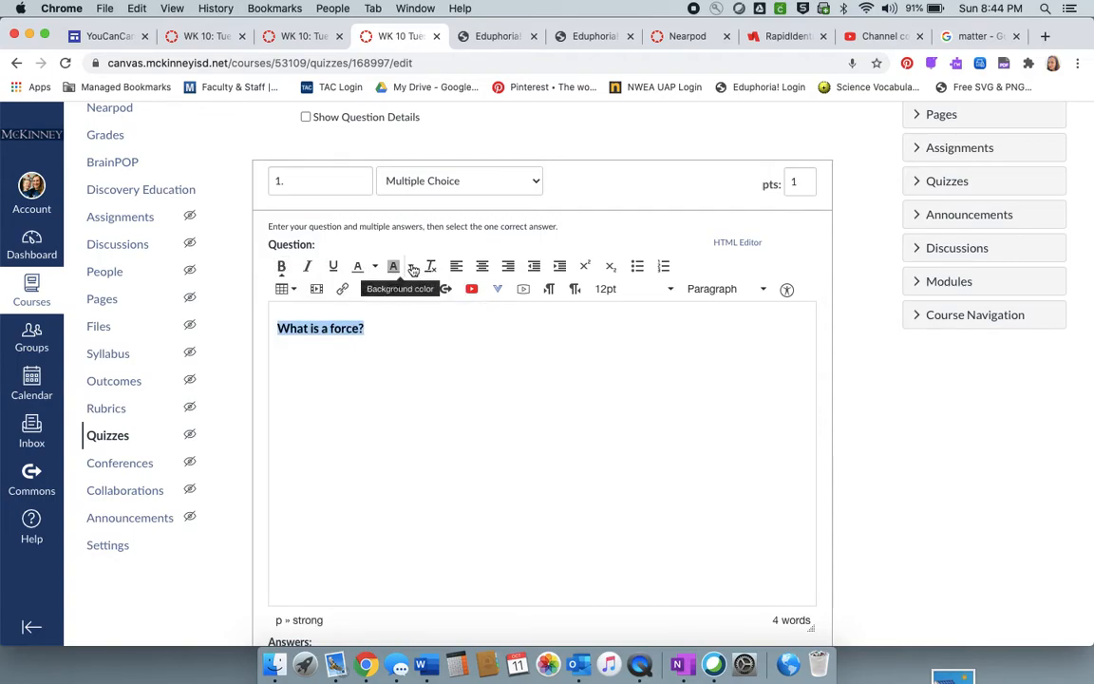
# - Apply a teal background color to the question text
pyautogui.click(410, 266)
pyautogui.click(408, 303)
pyautogui.click(435, 376)
pyautogui.click(394, 268)
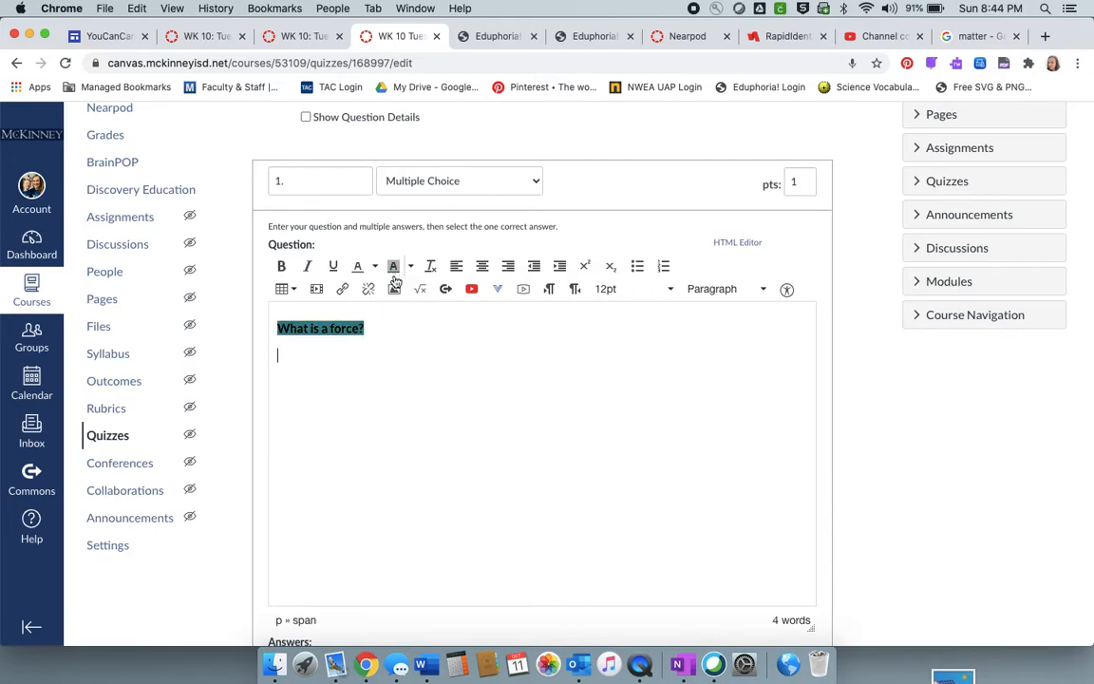
# - Remove the background color from the question text
pyautogui.click(410, 265)
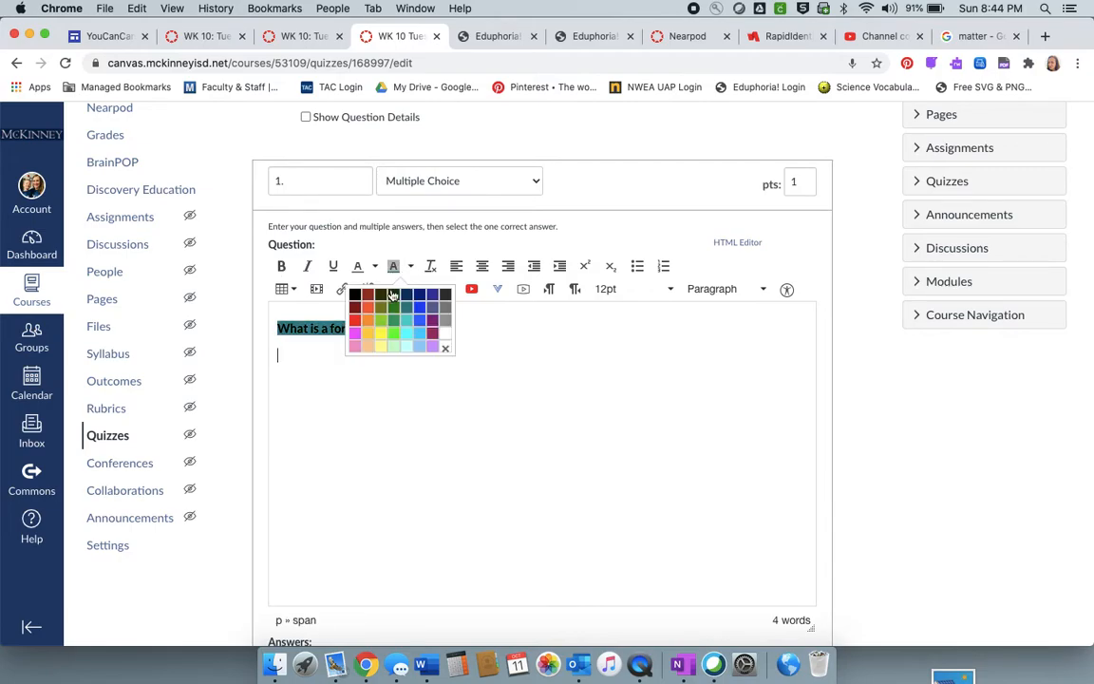
pyautogui.click(445, 346)
pyautogui.moveTo(365, 332); pyautogui.dragTo(273, 329)
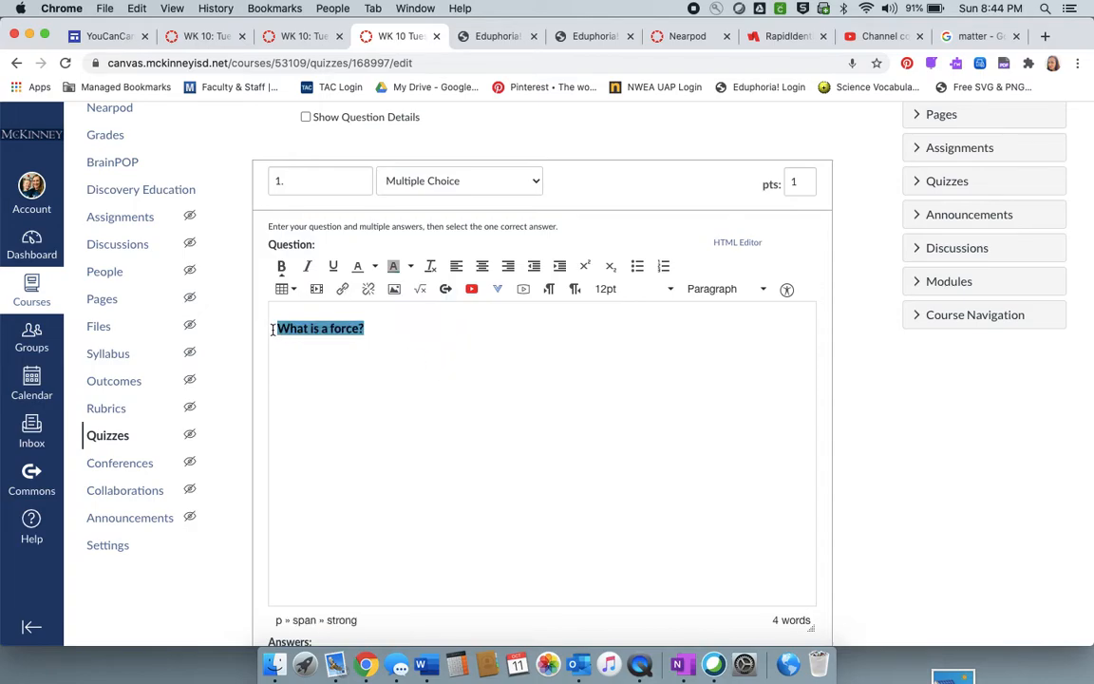
pyautogui.click(409, 266)
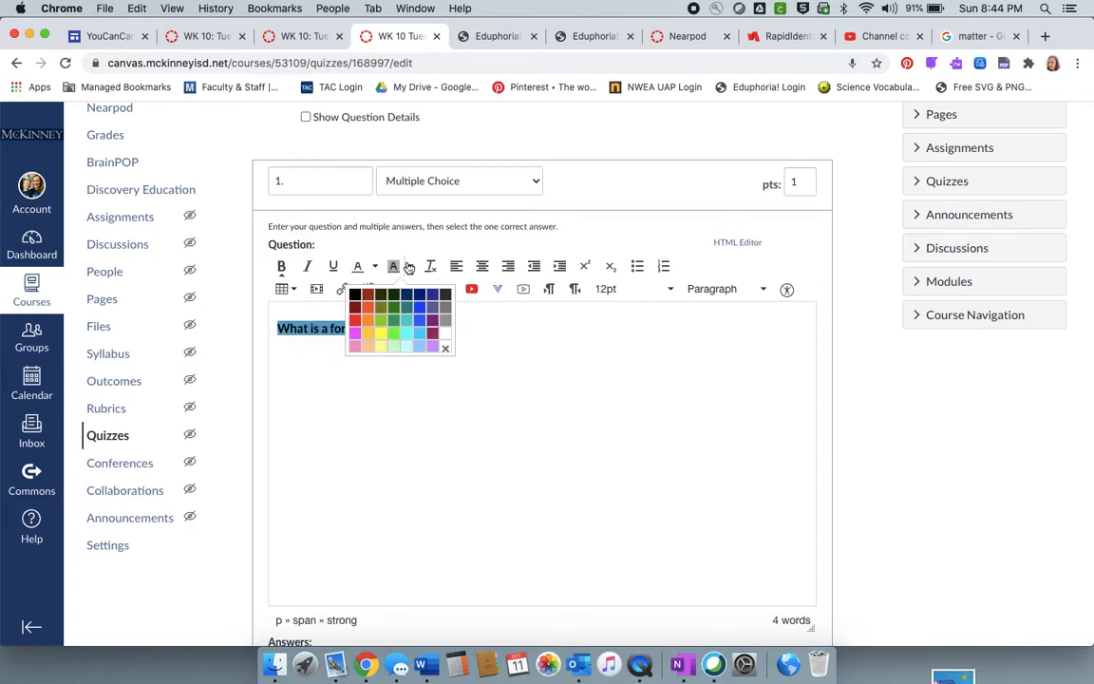
pyautogui.click(445, 350)
pyautogui.click(429, 374)
# - Set the question's point value to 5
pyautogui.scroll(-4, 429, 373)
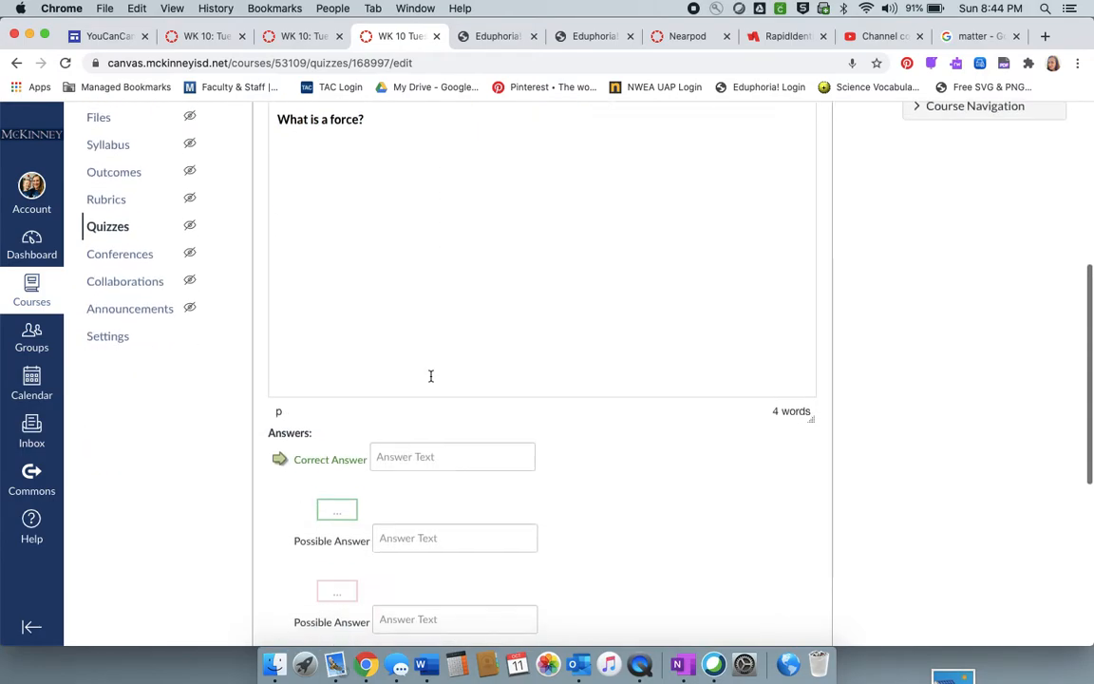
pyautogui.scroll(4, 430, 376)
pyautogui.scroll(-2, 430, 376)
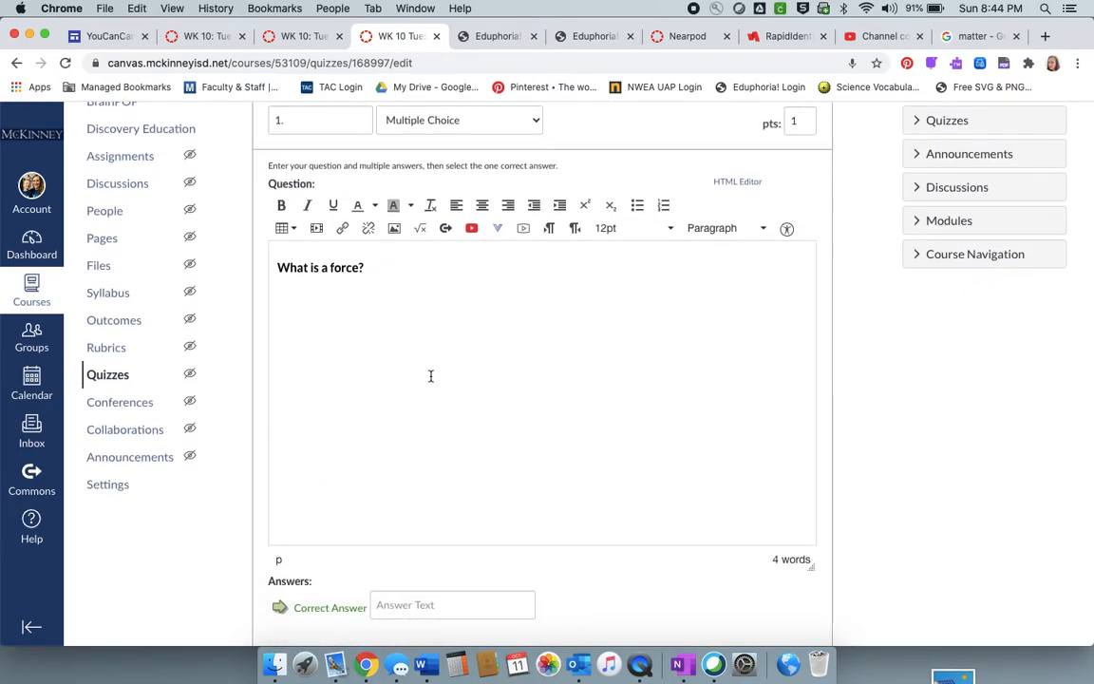
pyautogui.scroll(5, 430, 376)
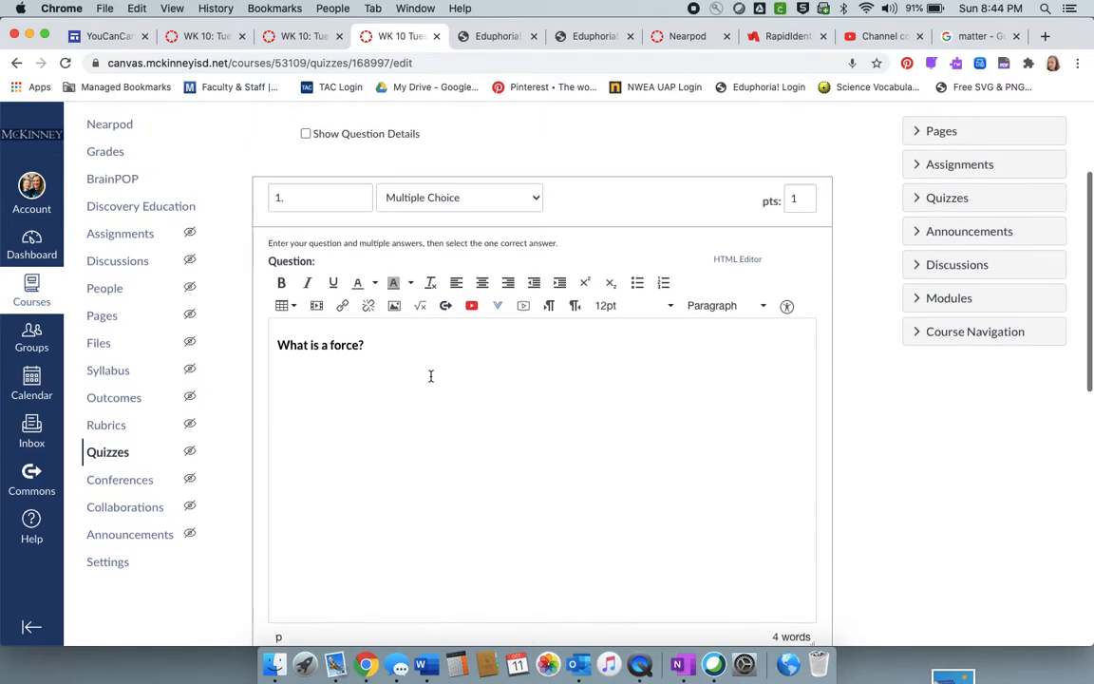
pyautogui.moveTo(798, 279); pyautogui.dragTo(786, 277)
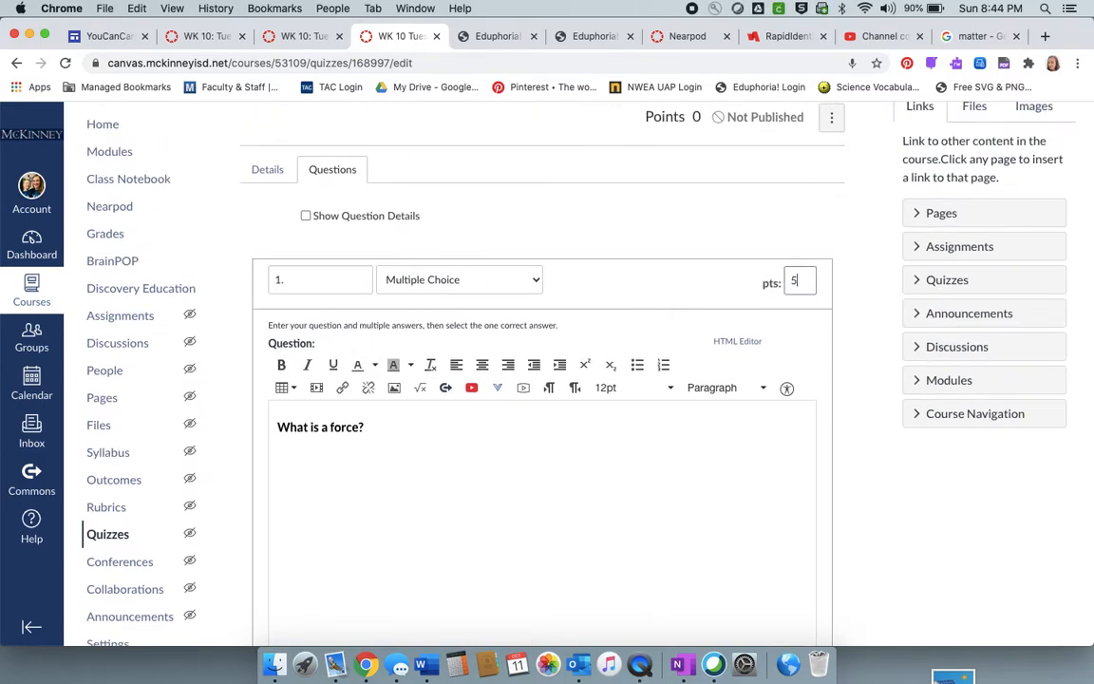
pyautogui.click(744, 459)
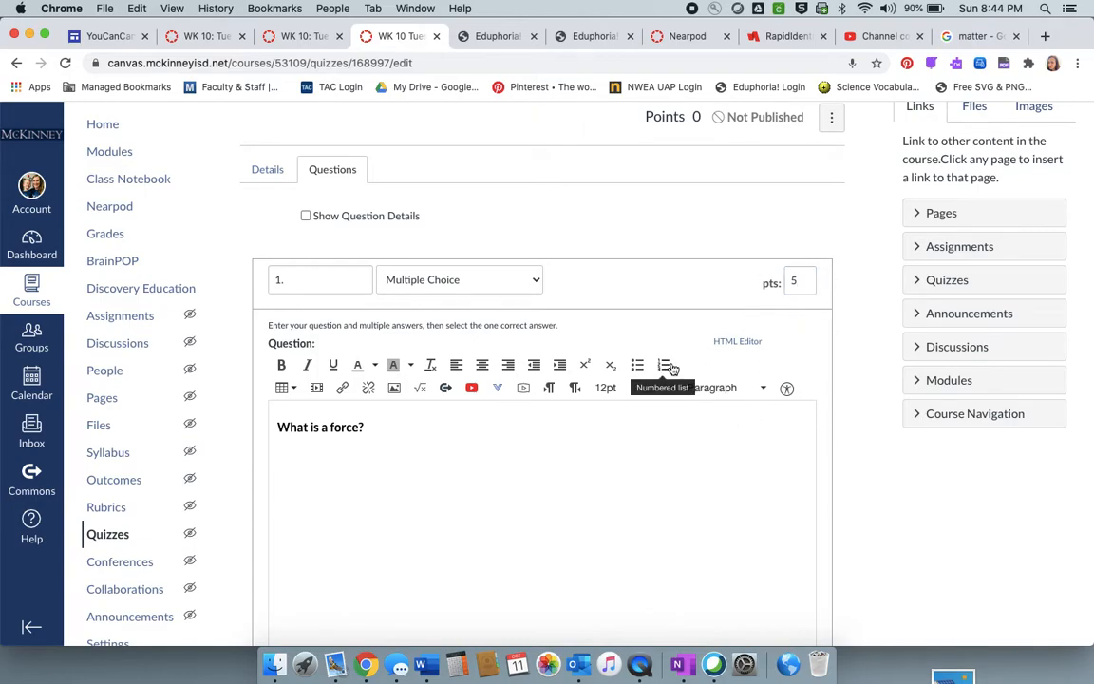
# - Enter "Push or Pull" as the correct answer
pyautogui.scroll(-8, 600, 549)
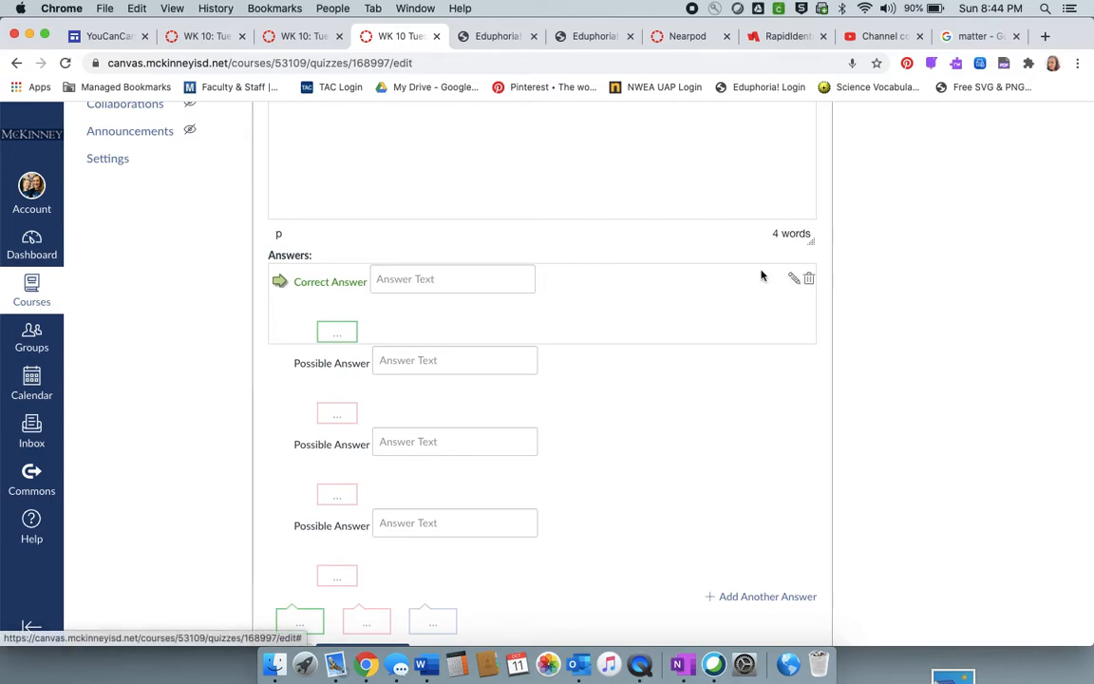
pyautogui.click(440, 278)
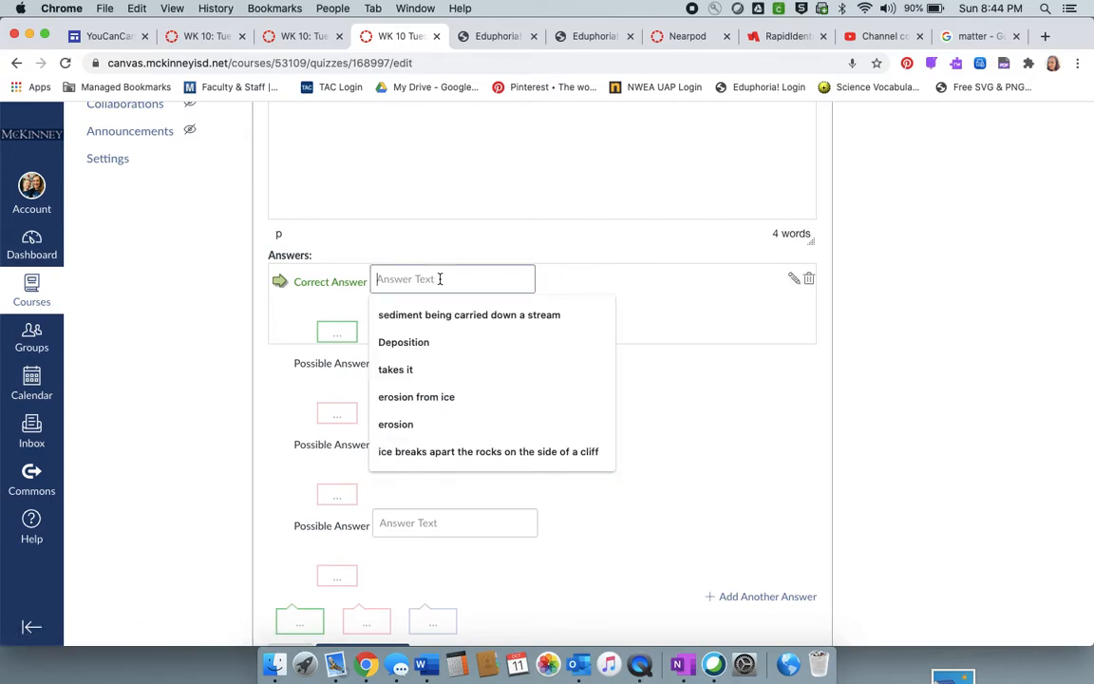
pyautogui.write('Push or Pull')
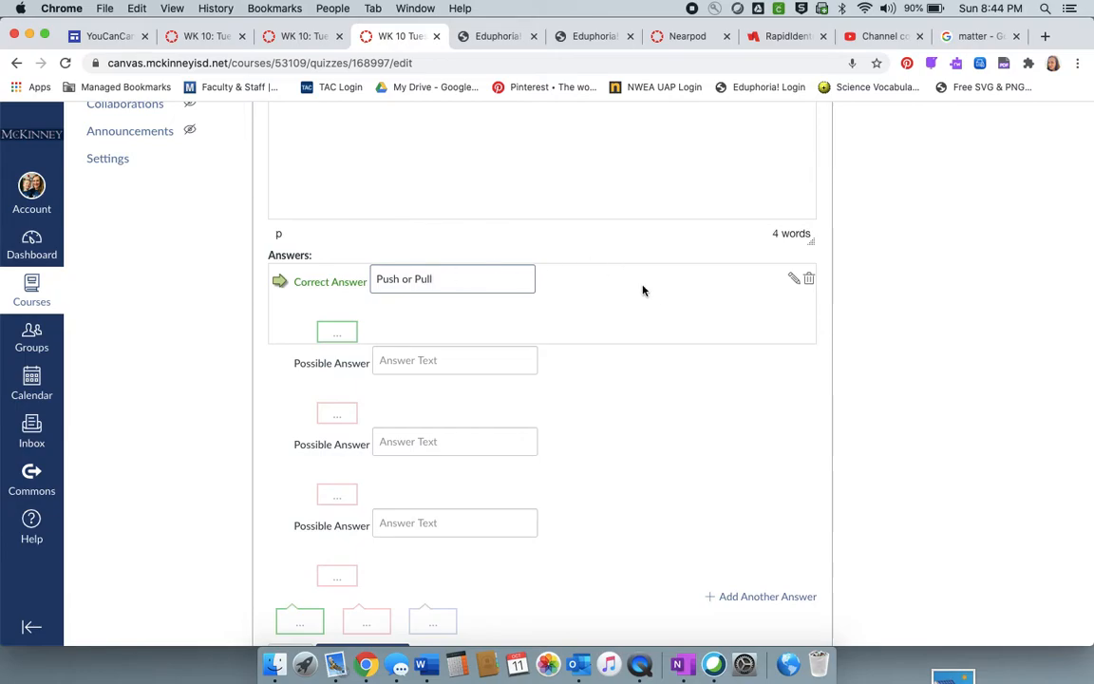
# - Open the correct answer for rich editing and insert the image download.png from the Desktop, uploading it to My files
pyautogui.click(793, 279)
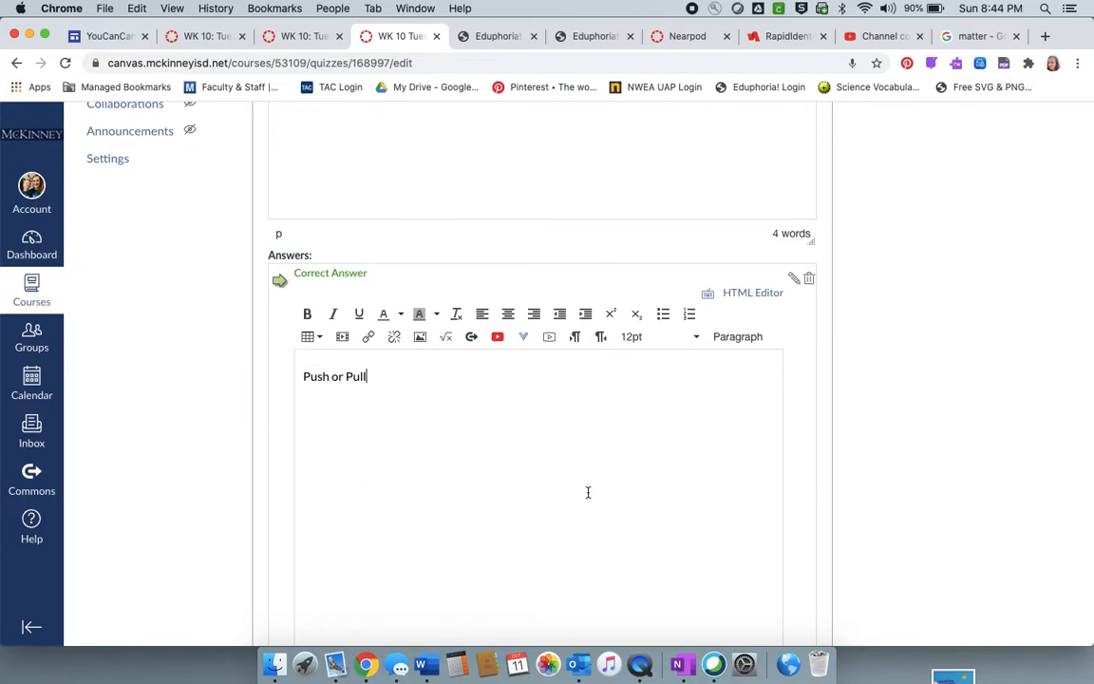
pyautogui.click(420, 336)
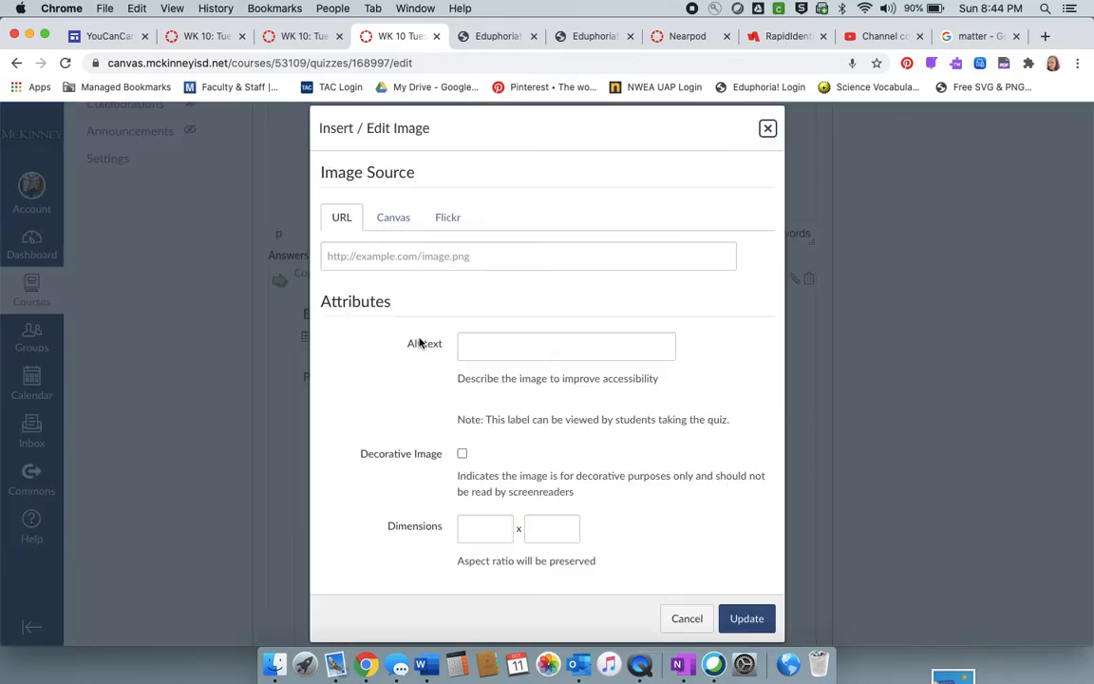
pyautogui.click(393, 217)
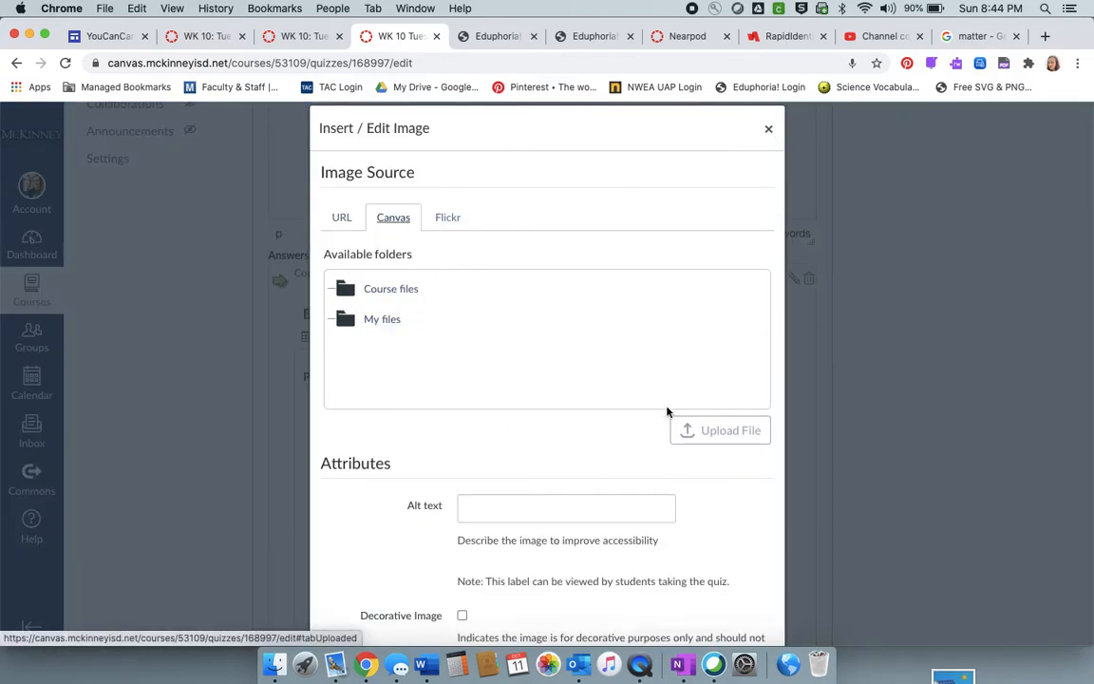
pyautogui.click(530, 324)
pyautogui.click(379, 325)
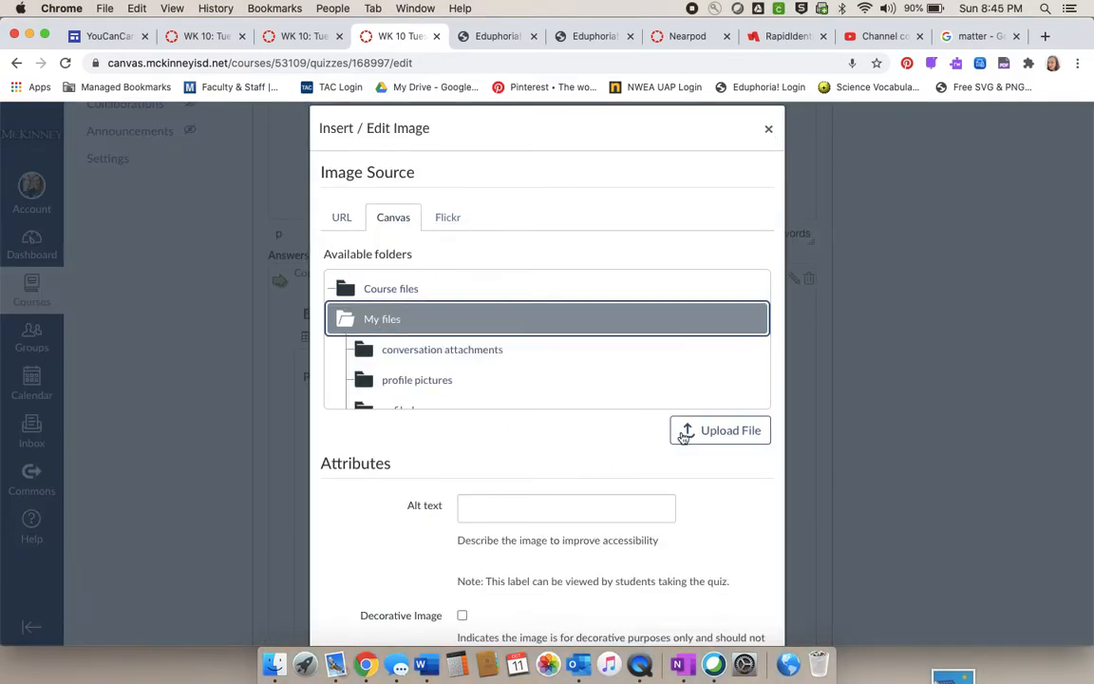
pyautogui.click(716, 436)
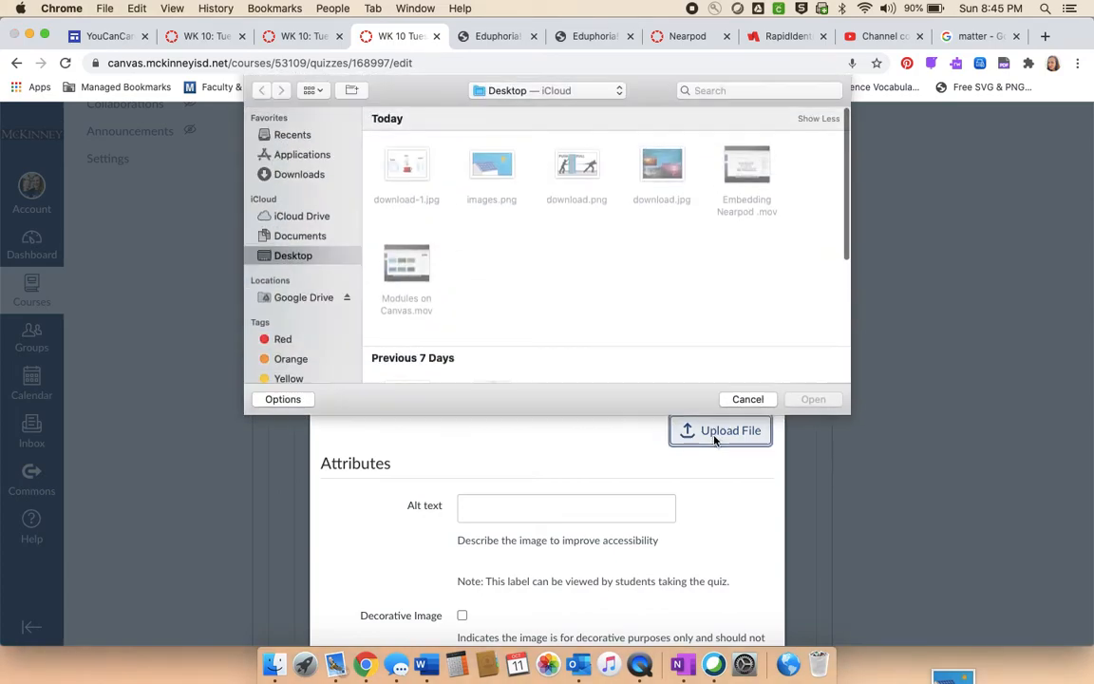
pyautogui.click(560, 169)
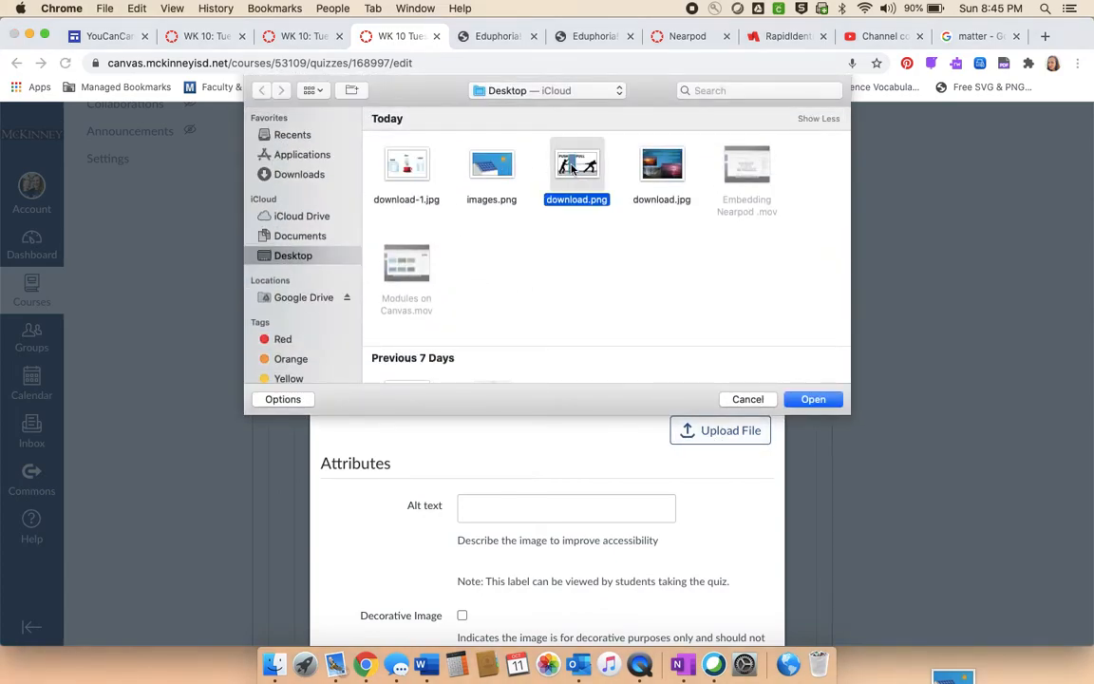
pyautogui.click(805, 399)
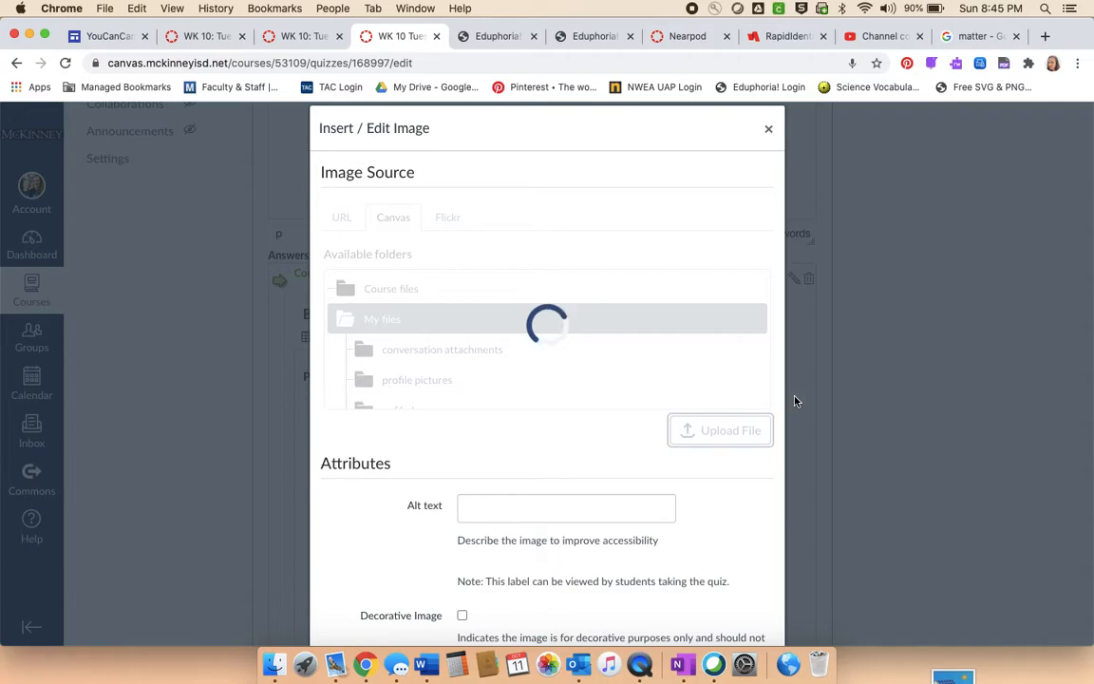
pyautogui.scroll(-5, 658, 539)
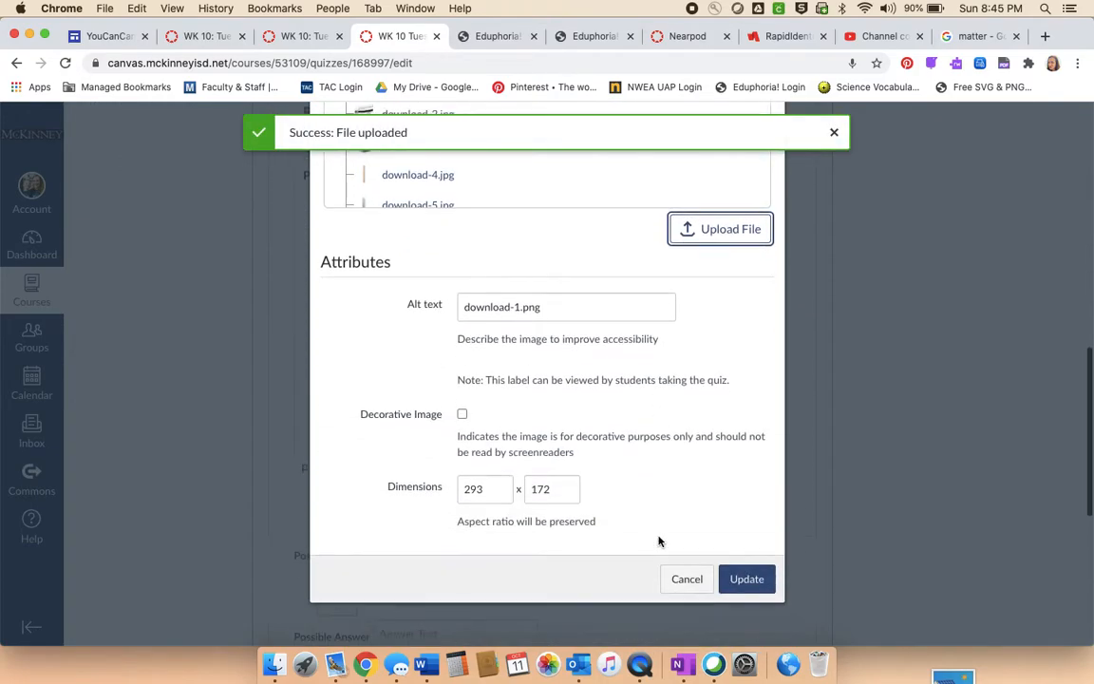
pyautogui.click(747, 453)
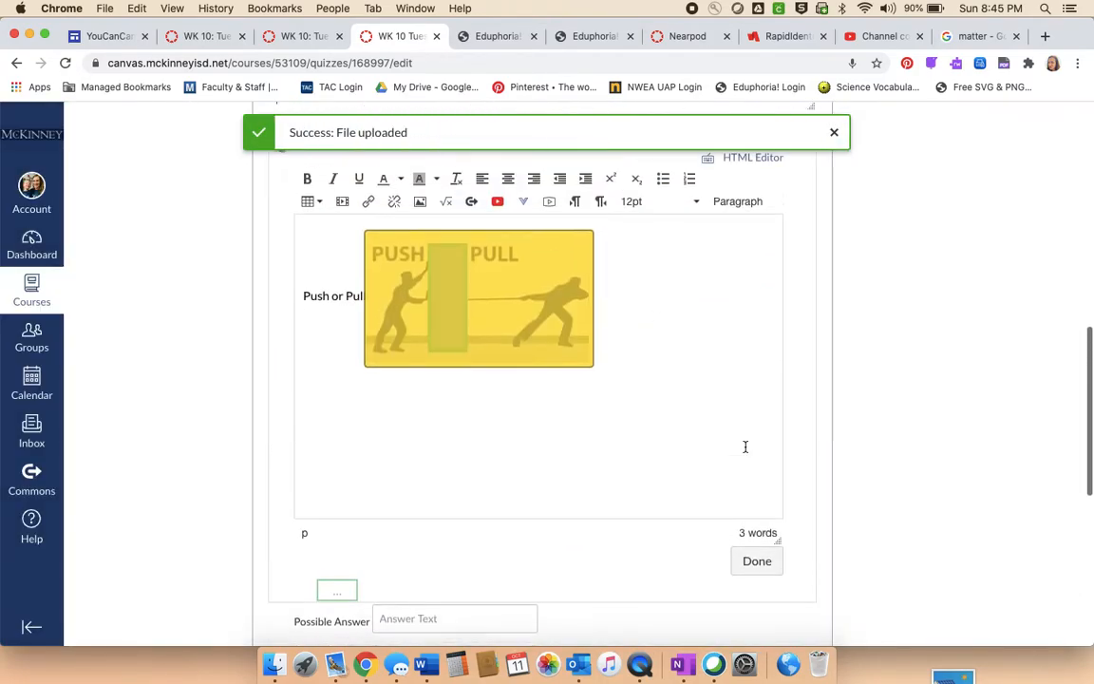
# - Delete the "Push or Pull" text from the correct answer, keeping only the image
pyautogui.moveTo(367, 305)
pyautogui.mouseDown()
pyautogui.moveTo(319, 307)
pyautogui.moveTo(352, 318)
pyautogui.moveTo(333, 305)
pyautogui.moveTo(353, 304)
pyautogui.mouseUp()
pyautogui.press('BackSpace')
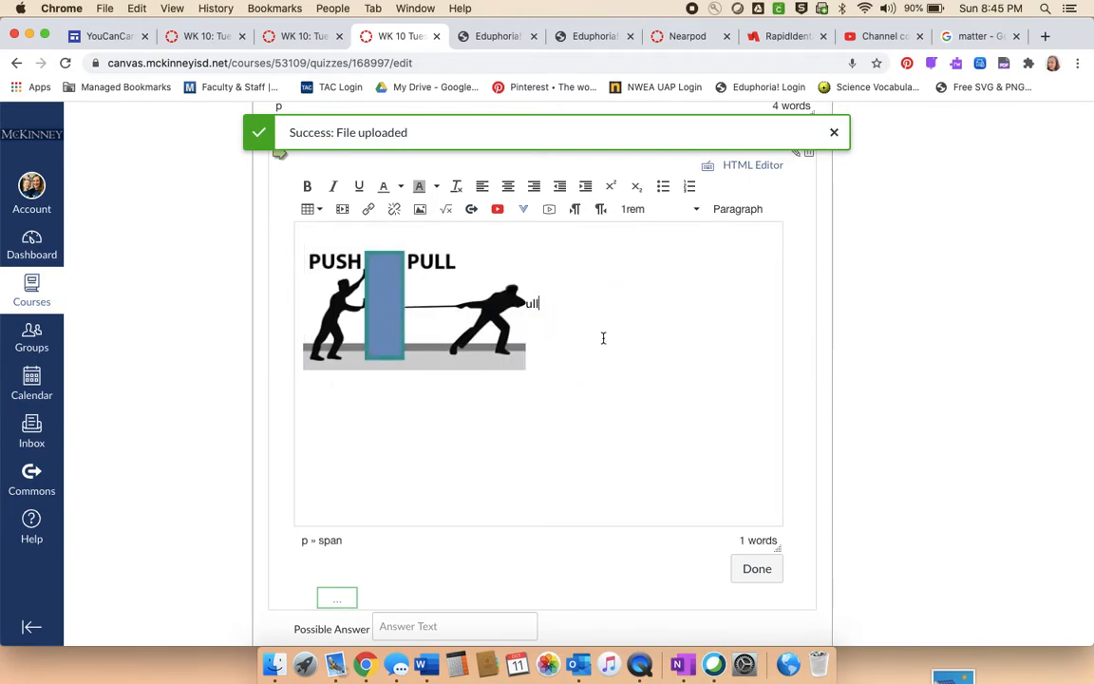
pyautogui.moveTo(559, 305); pyautogui.dragTo(528, 304)
pyautogui.press('BackSpace')
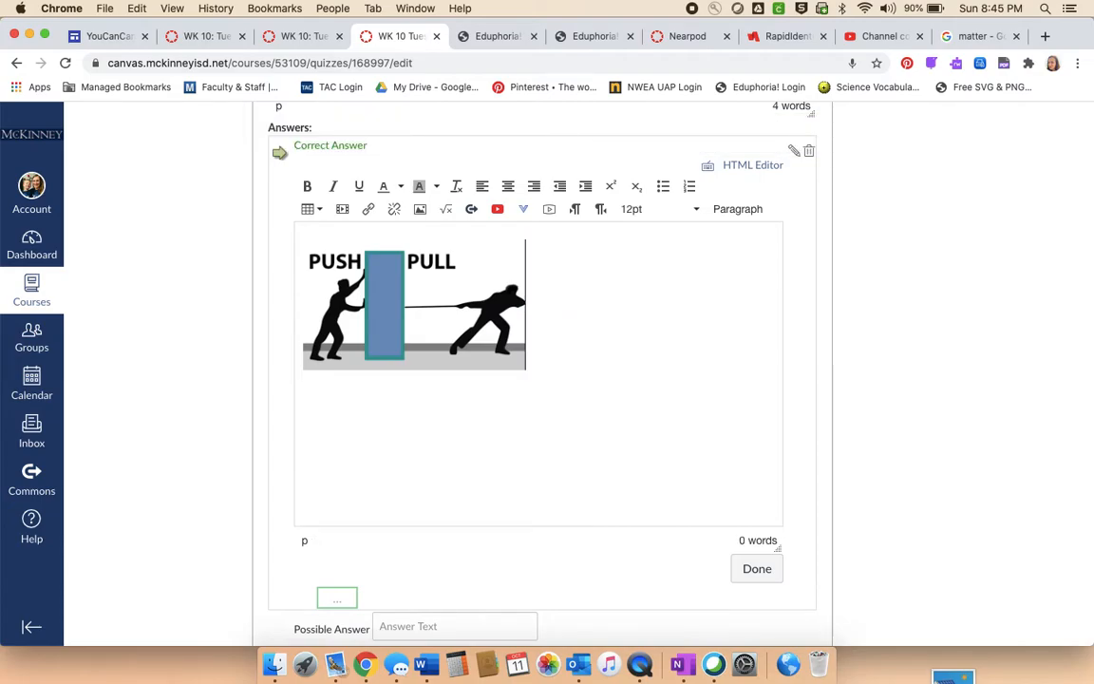
# - Add the placeholder text "kdsnfkasldn" on a new line below the answer image and delete it
pyautogui.press('Return')
pyautogui.write('kdsnfkasldn')
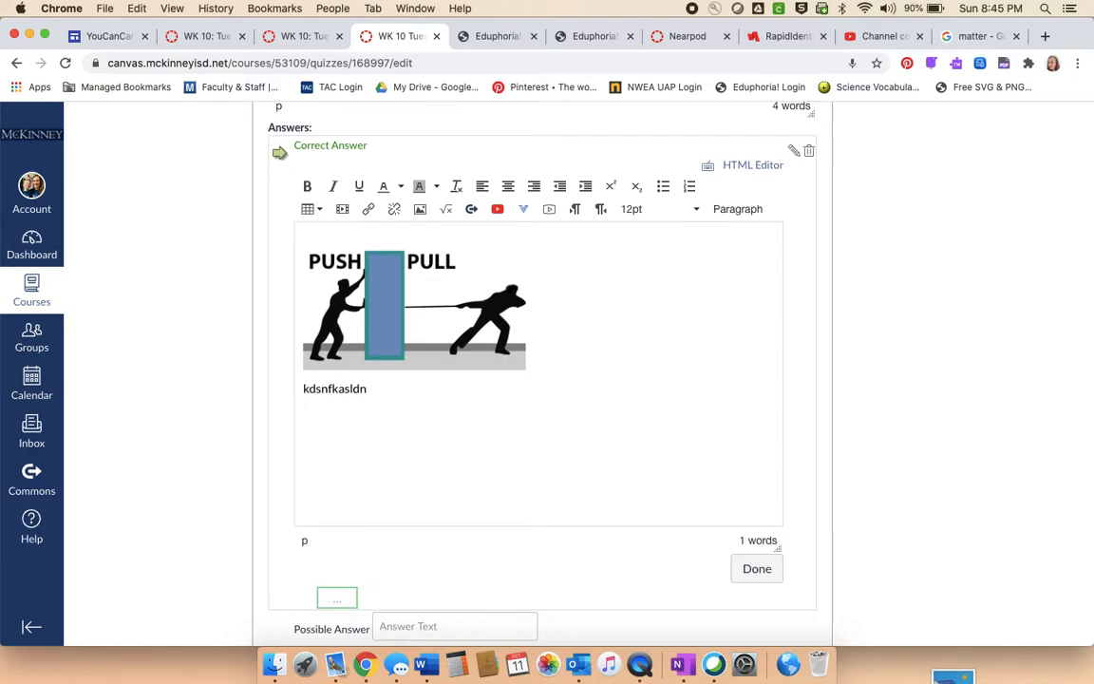
pyautogui.press('BackSpace')
pyautogui.press('BackSpace')
pyautogui.press('BackSpace')
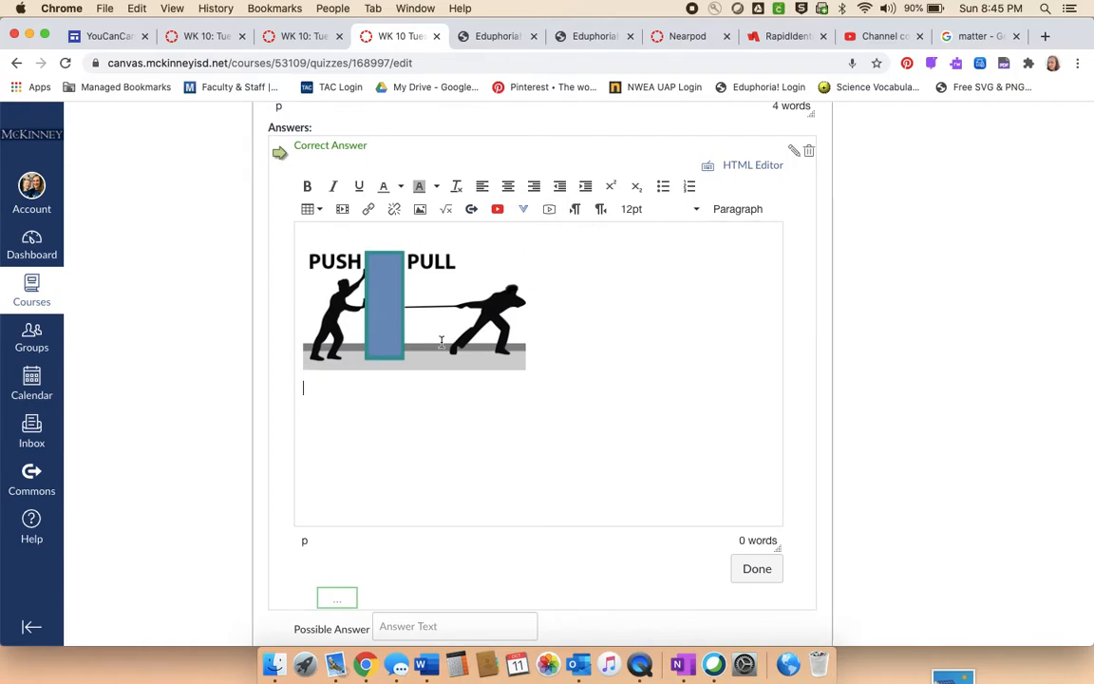
# - Mark the second answer as correct, and switch the correct answer back to the push-pull image answer
pyautogui.scroll(-1, 441, 341)
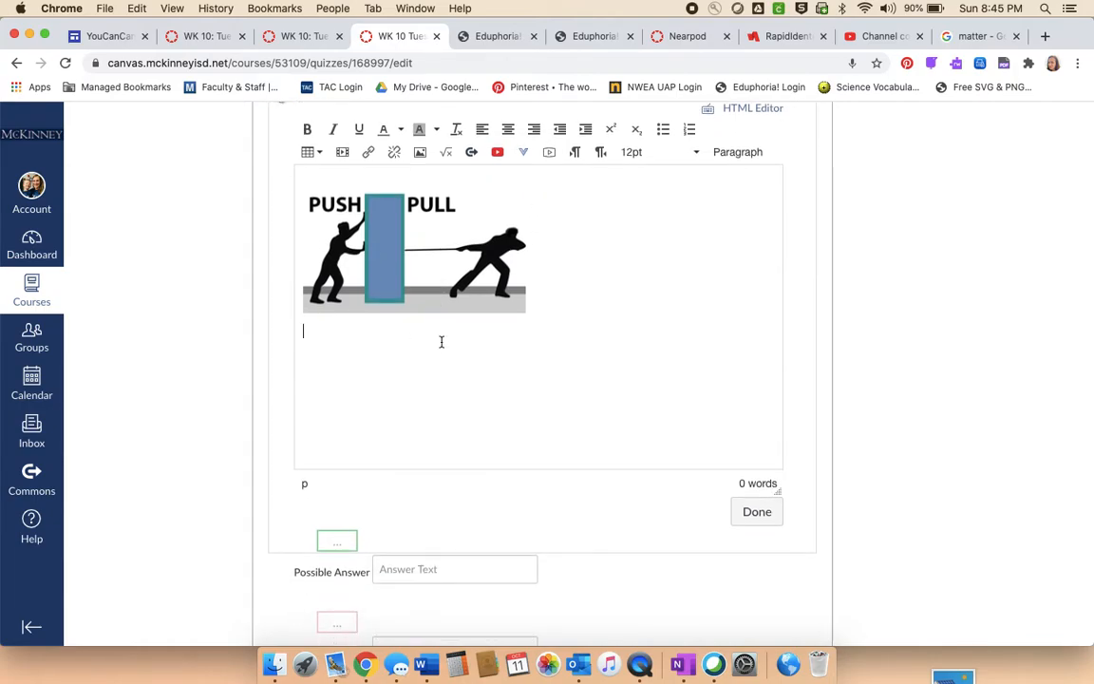
pyautogui.scroll(-4, 441, 341)
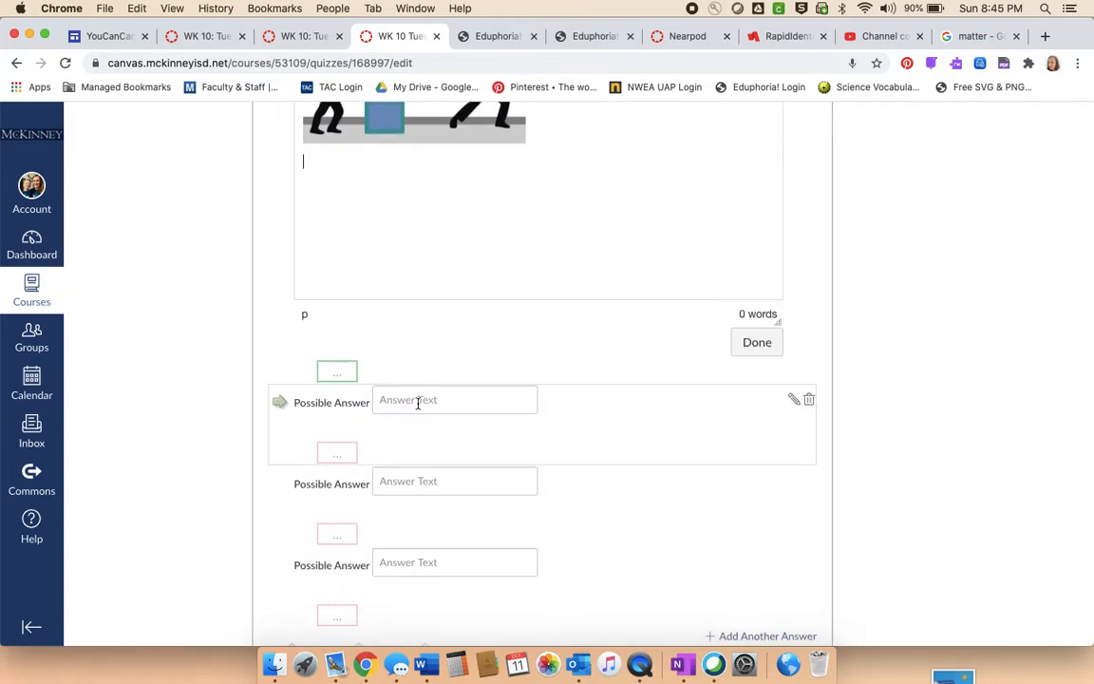
pyautogui.click(418, 400)
pyautogui.scroll(4, 418, 402)
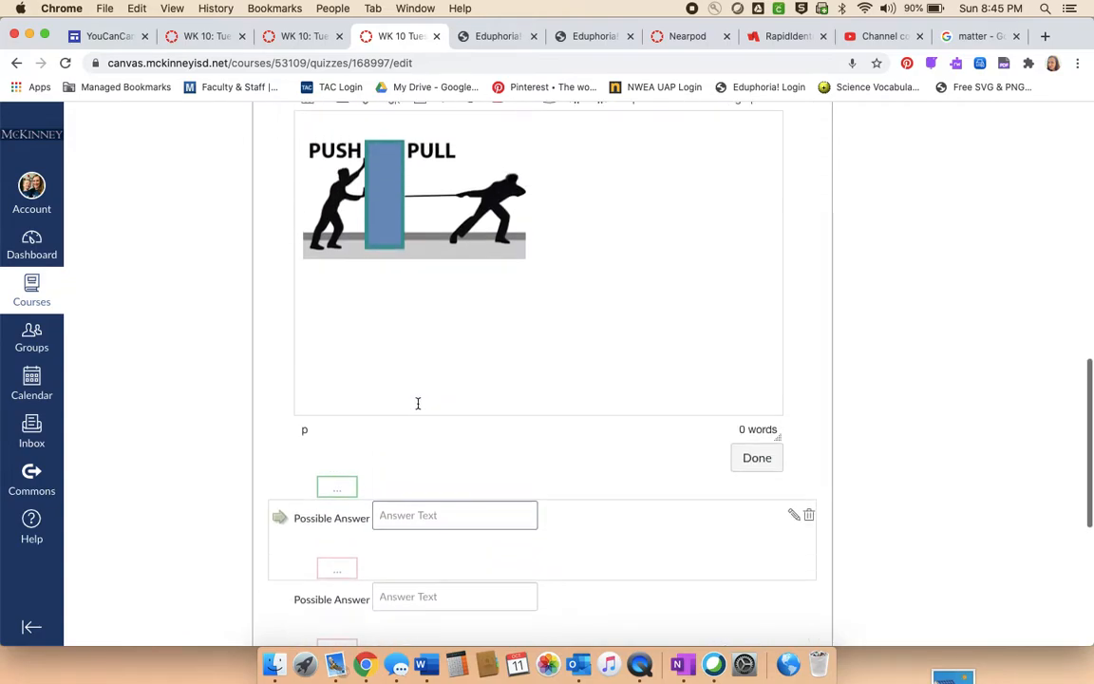
pyautogui.scroll(-4, 417, 403)
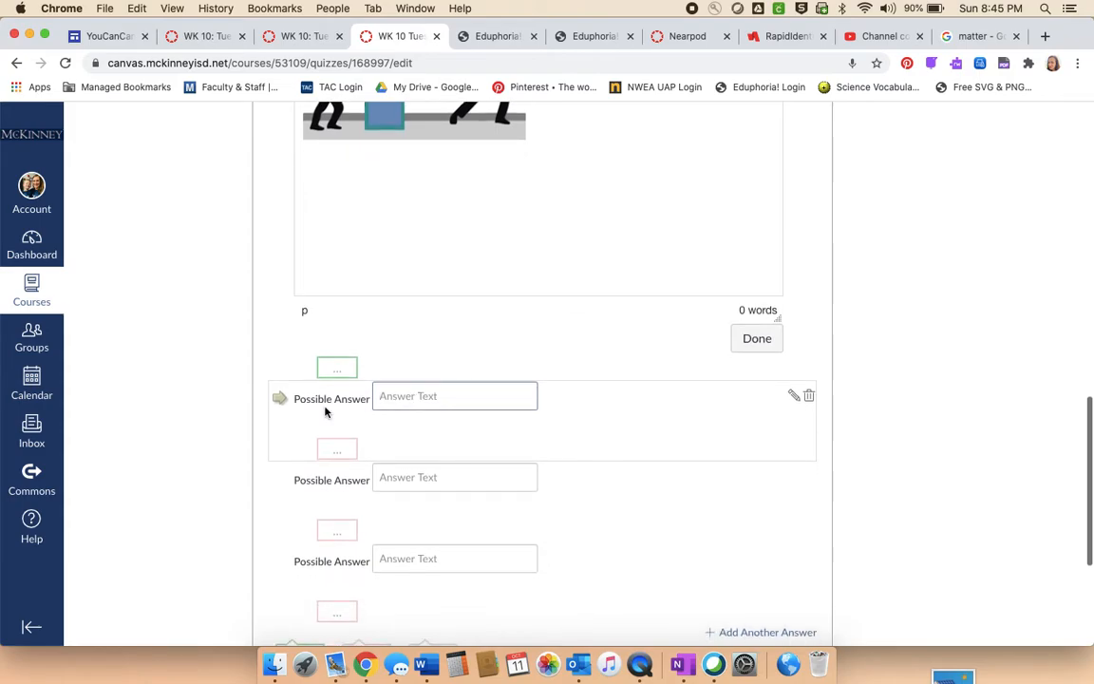
pyautogui.click(279, 399)
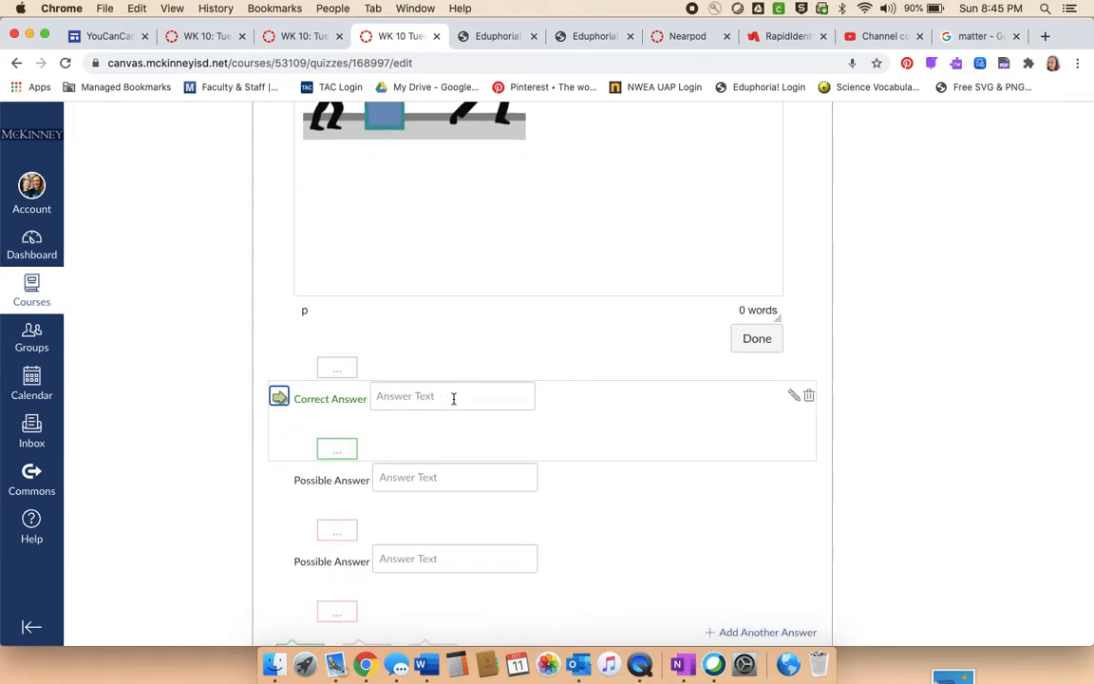
pyautogui.scroll(7, 453, 399)
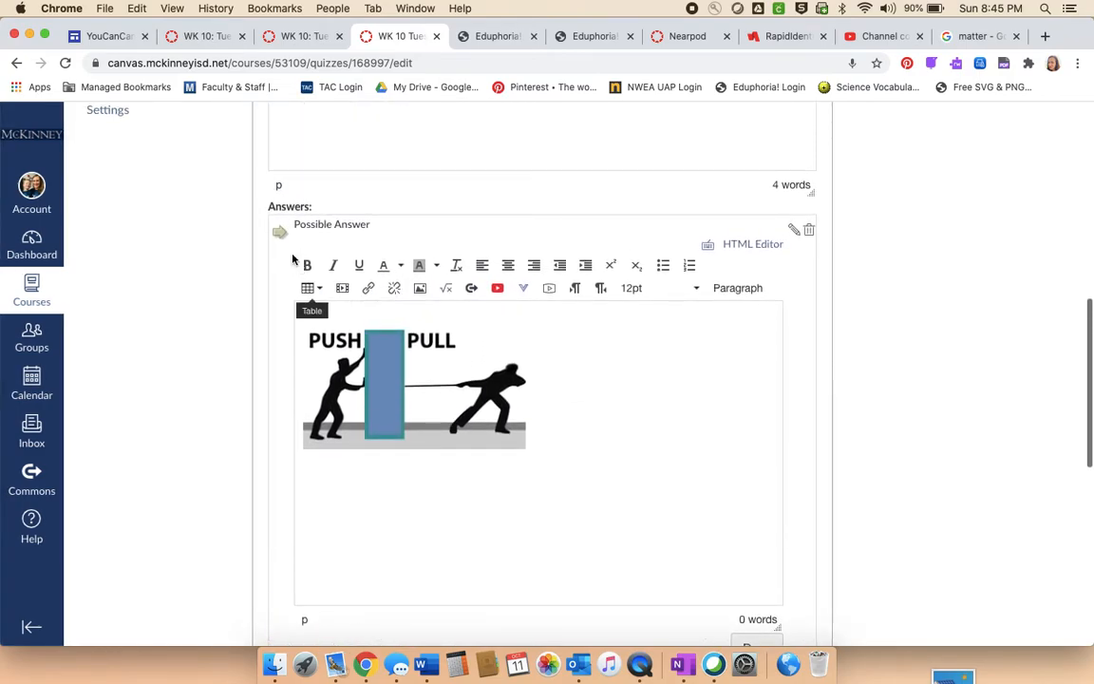
pyautogui.click(279, 231)
# - Open the second answer for rich editing and insert the image images.png from the Desktop, uploading it to My files
pyautogui.scroll(-8, 554, 420)
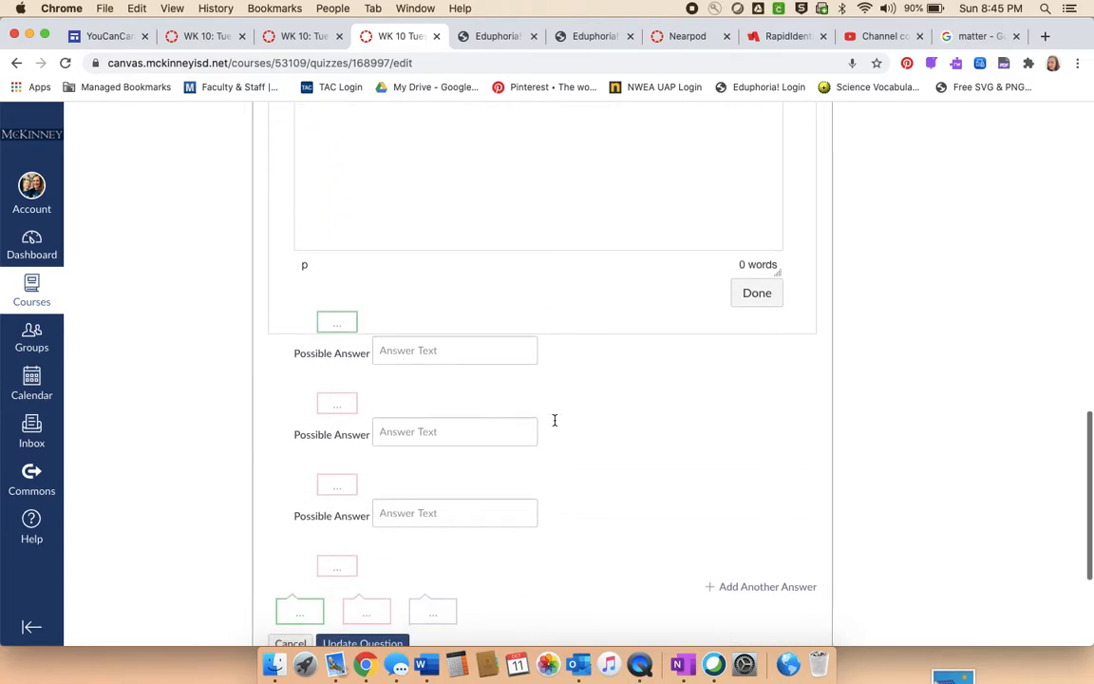
pyautogui.click(400, 345)
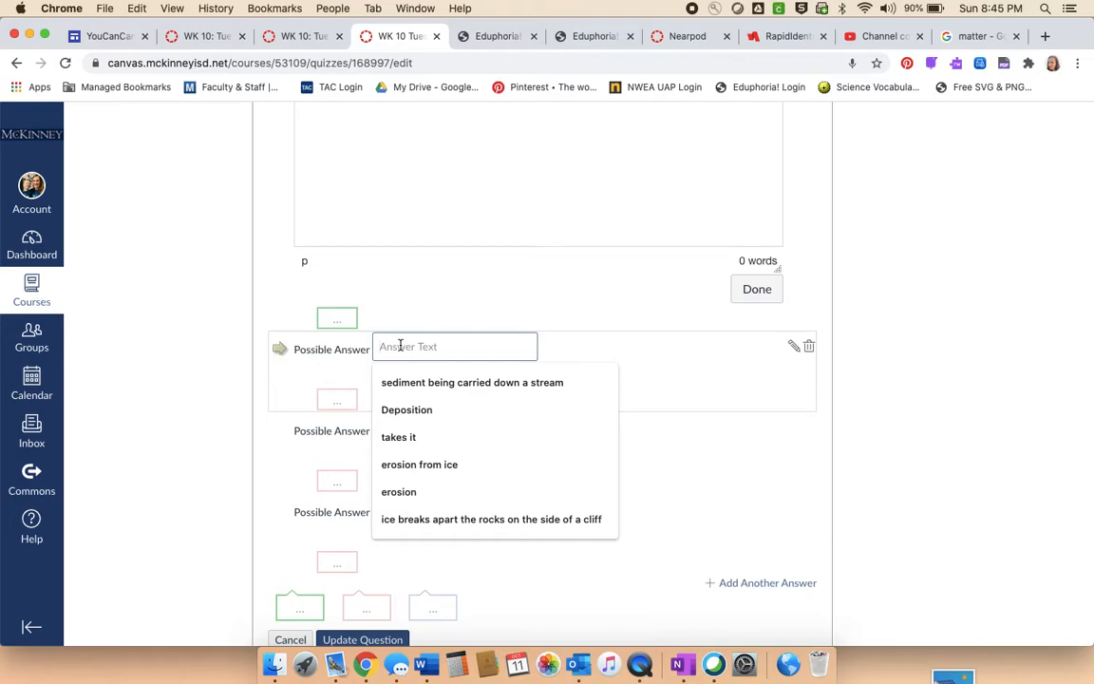
pyautogui.click(793, 346)
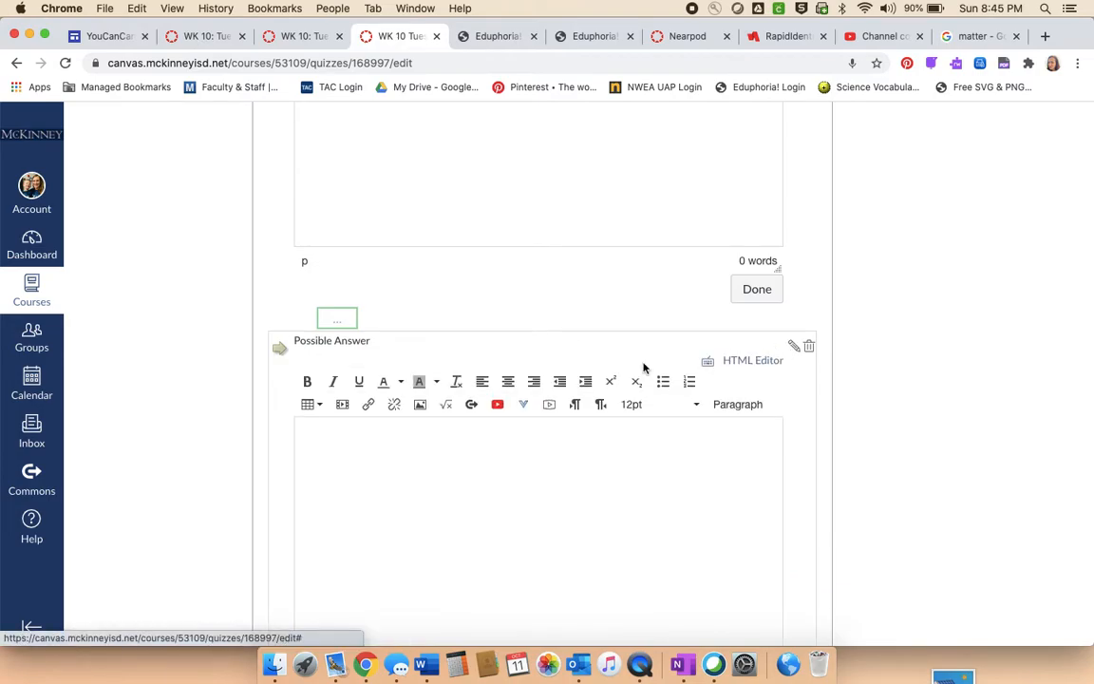
pyautogui.click(419, 406)
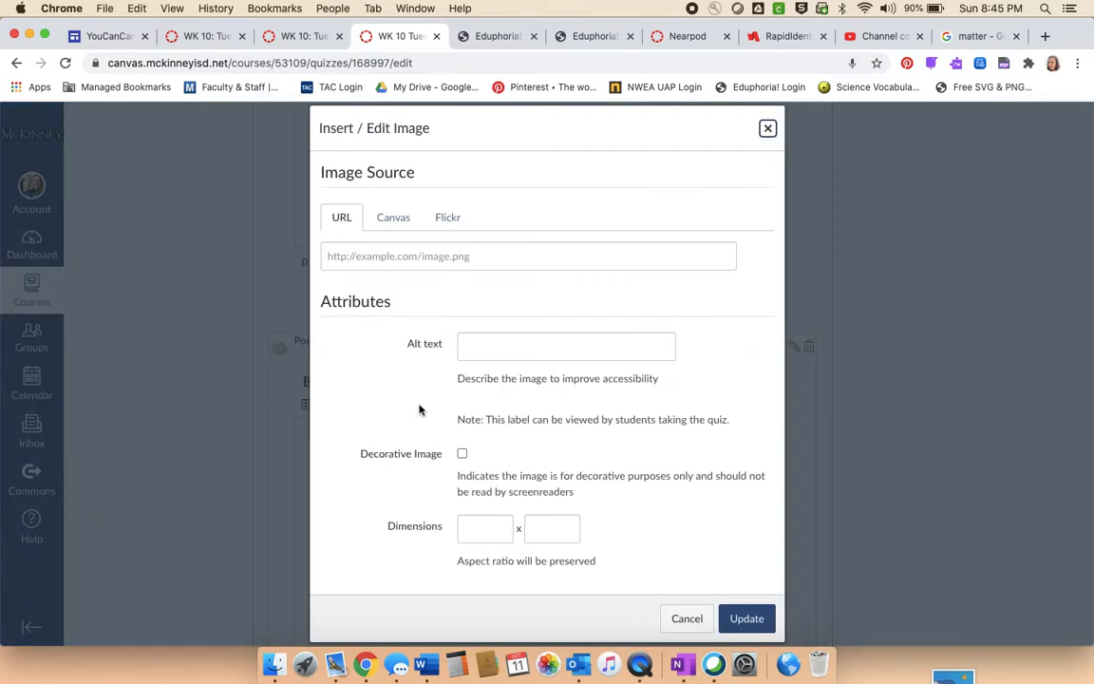
pyautogui.click(391, 220)
pyautogui.click(396, 322)
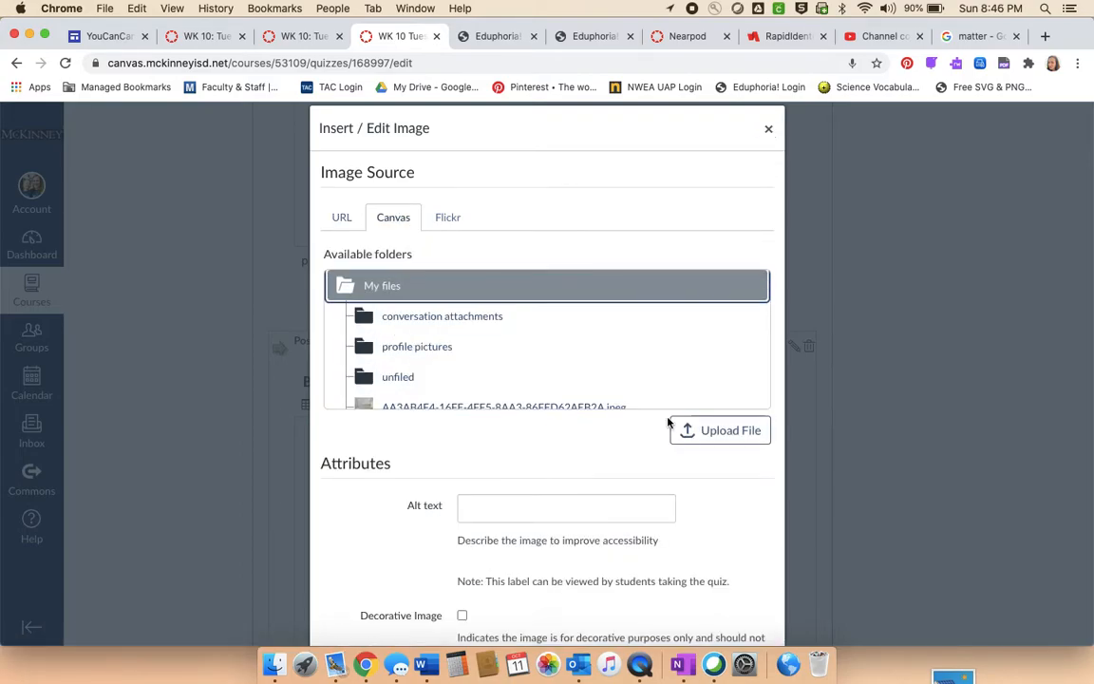
pyautogui.click(724, 437)
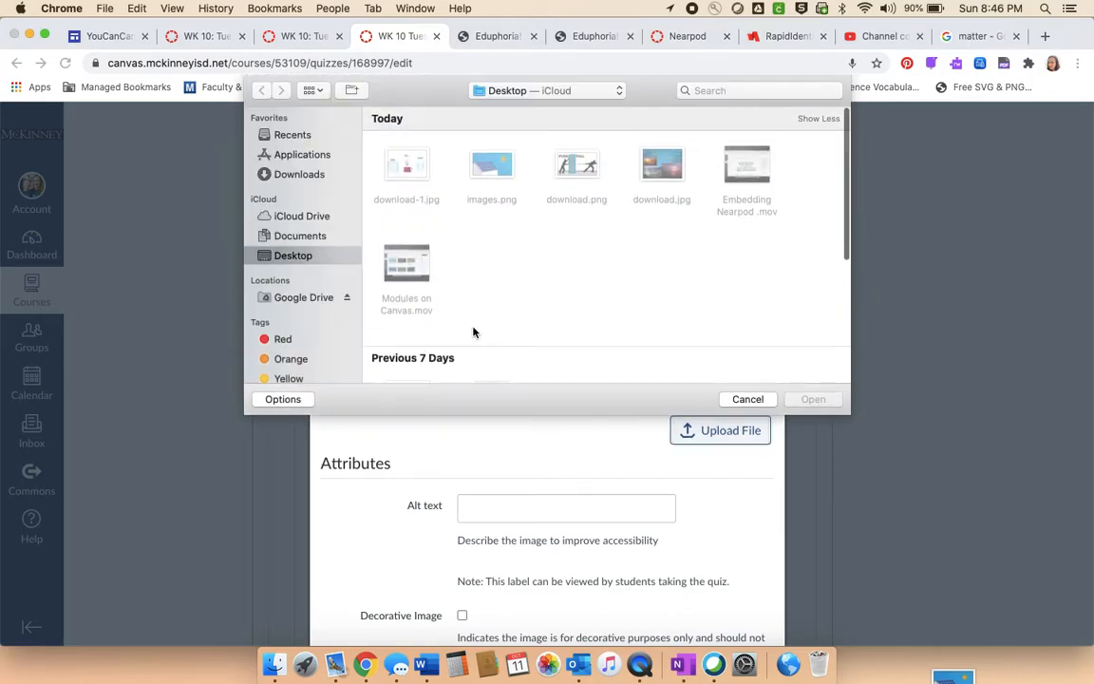
pyautogui.click(506, 168)
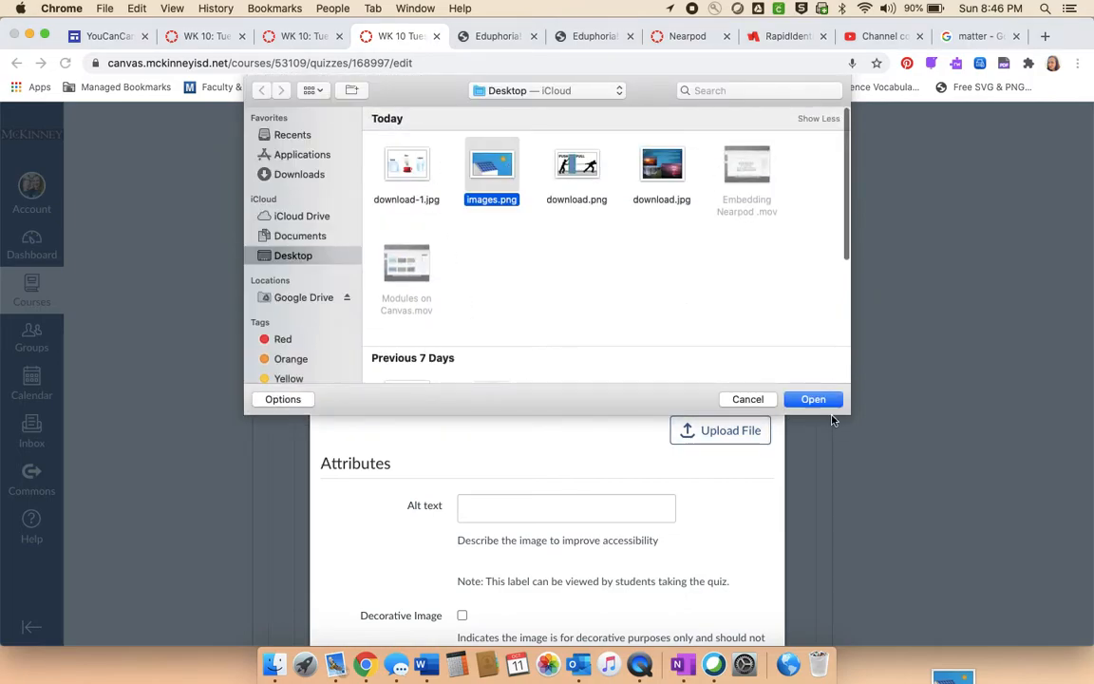
pyautogui.click(817, 399)
pyautogui.scroll(-5, 676, 511)
pyautogui.click(746, 486)
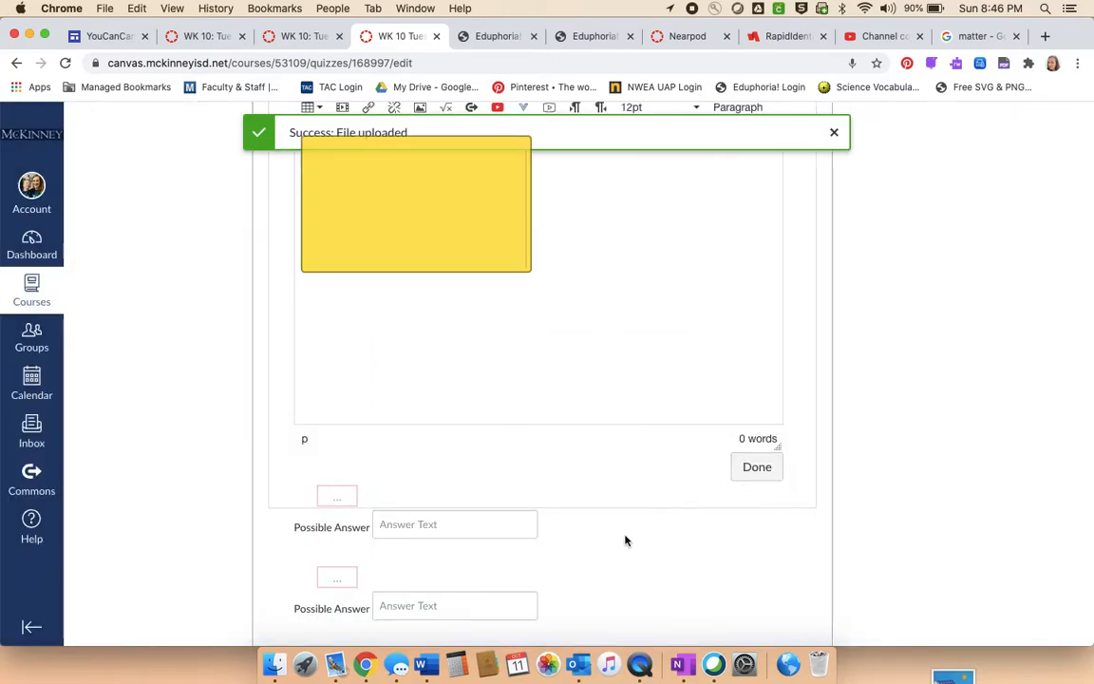
# - Add the caption "Solar Energy" below the solar panel image in the second answer
pyautogui.scroll(3, 600, 463)
pyautogui.scroll(-1, 601, 461)
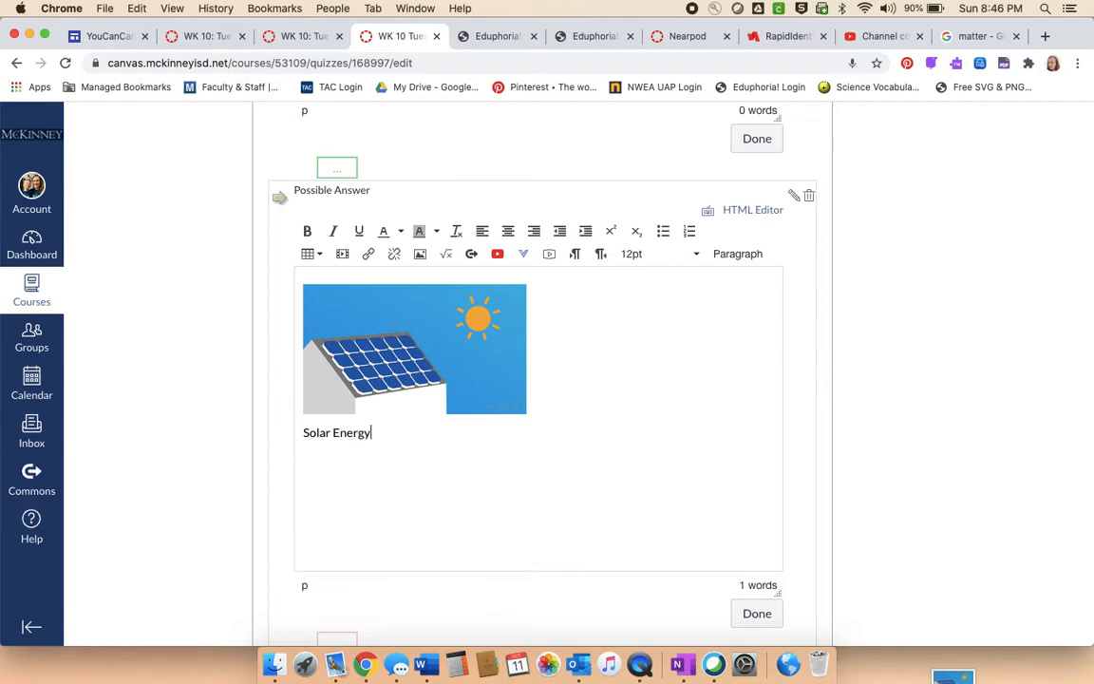
pyautogui.scroll(-5, 703, 397)
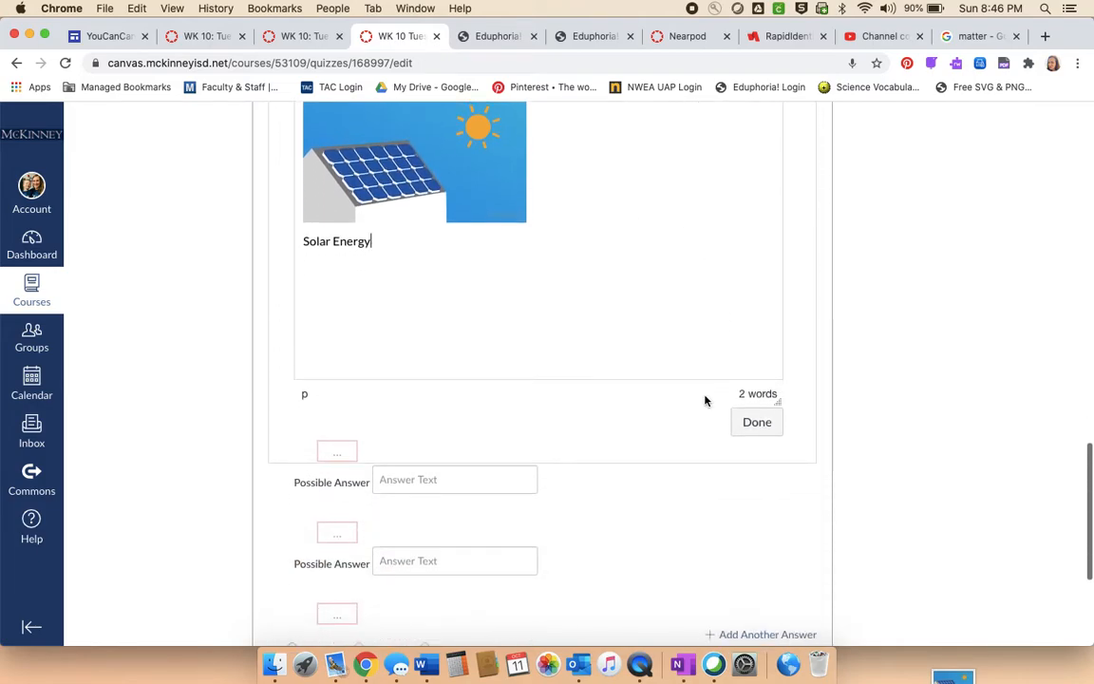
# - Open the third answer for rich editing and insert the image download-1.jpg from the Desktop, uploading it to My files
pyautogui.scroll(-2, 705, 399)
pyautogui.click(389, 309)
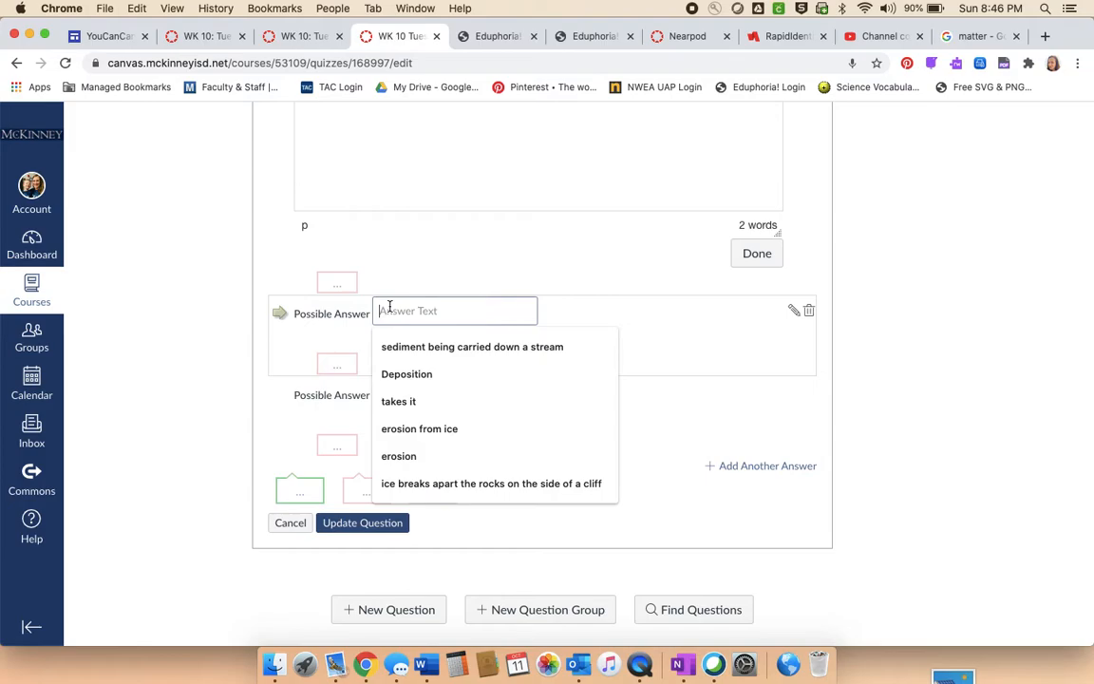
pyautogui.click(793, 311)
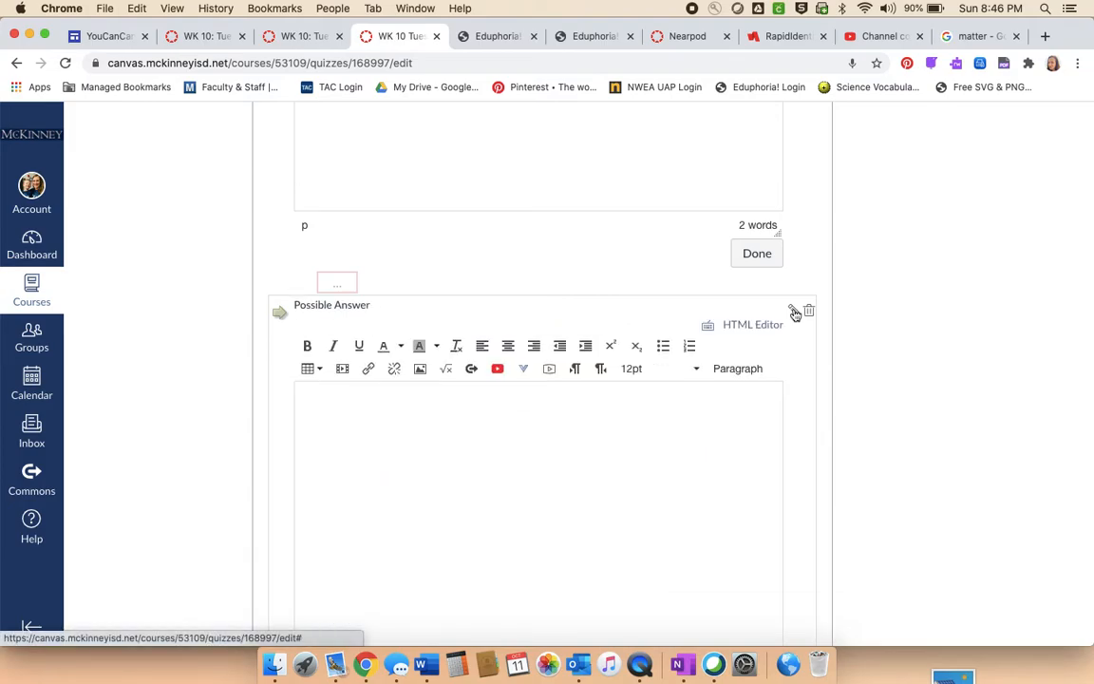
pyautogui.click(419, 369)
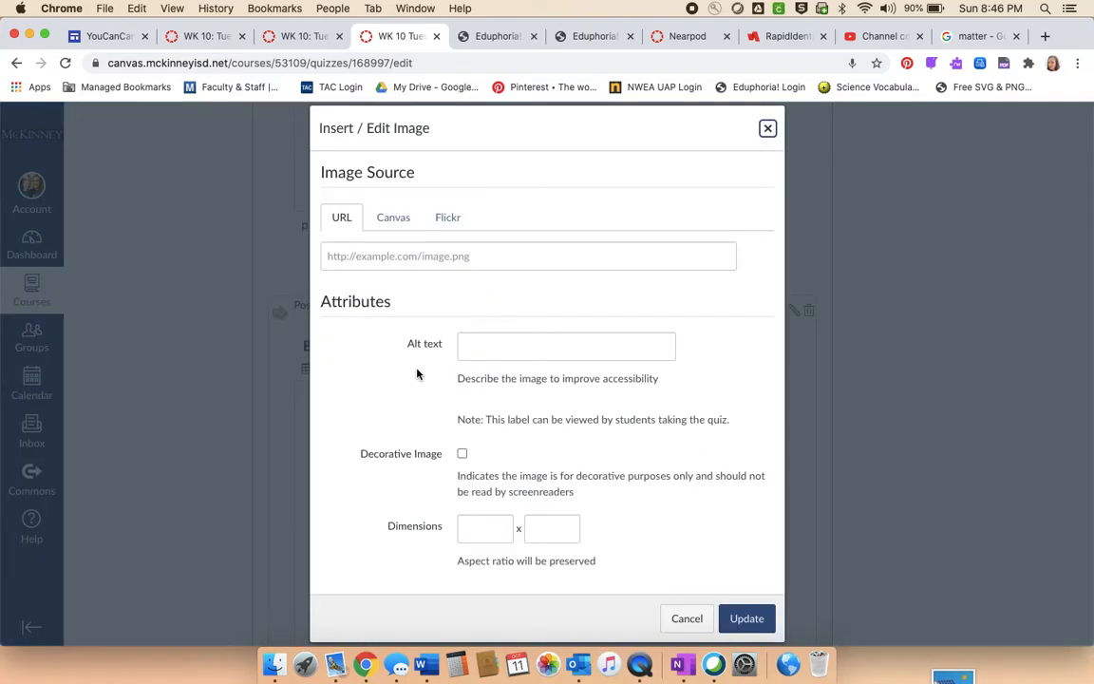
pyautogui.click(393, 217)
pyautogui.click(359, 318)
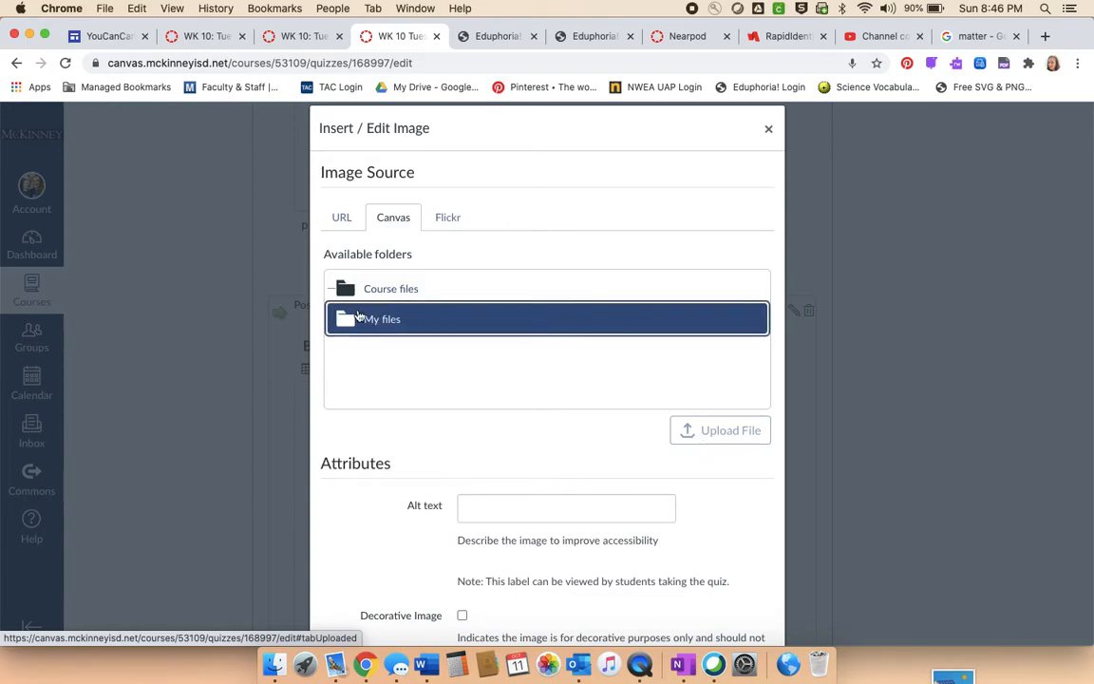
pyautogui.click(717, 429)
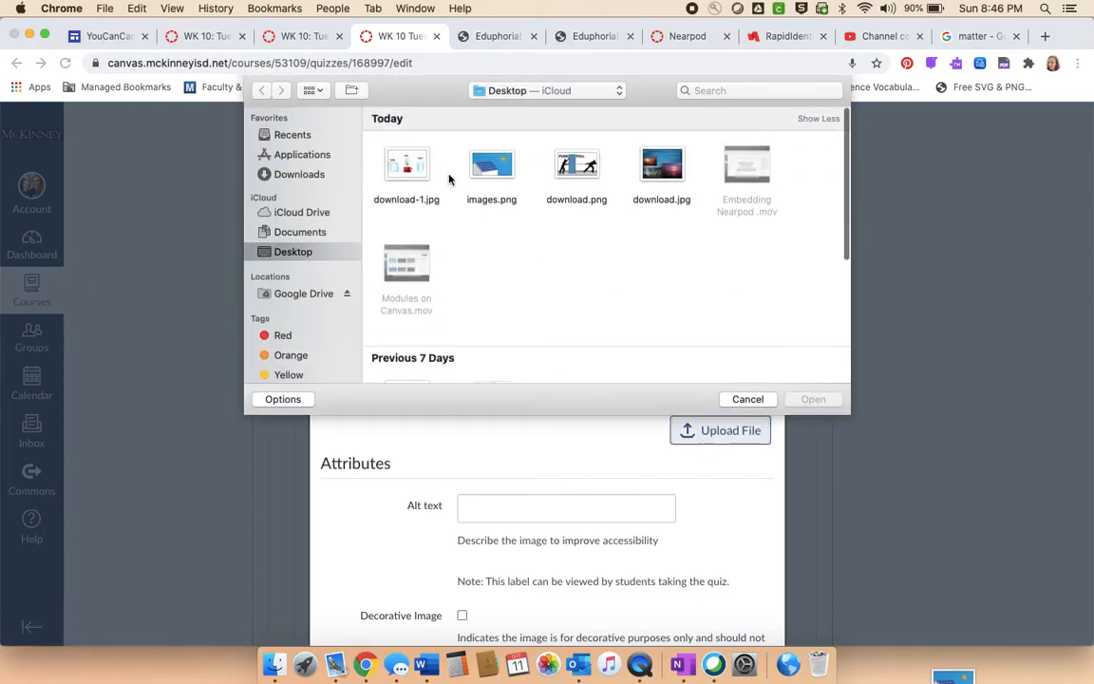
pyautogui.click(406, 171)
pyautogui.click(803, 399)
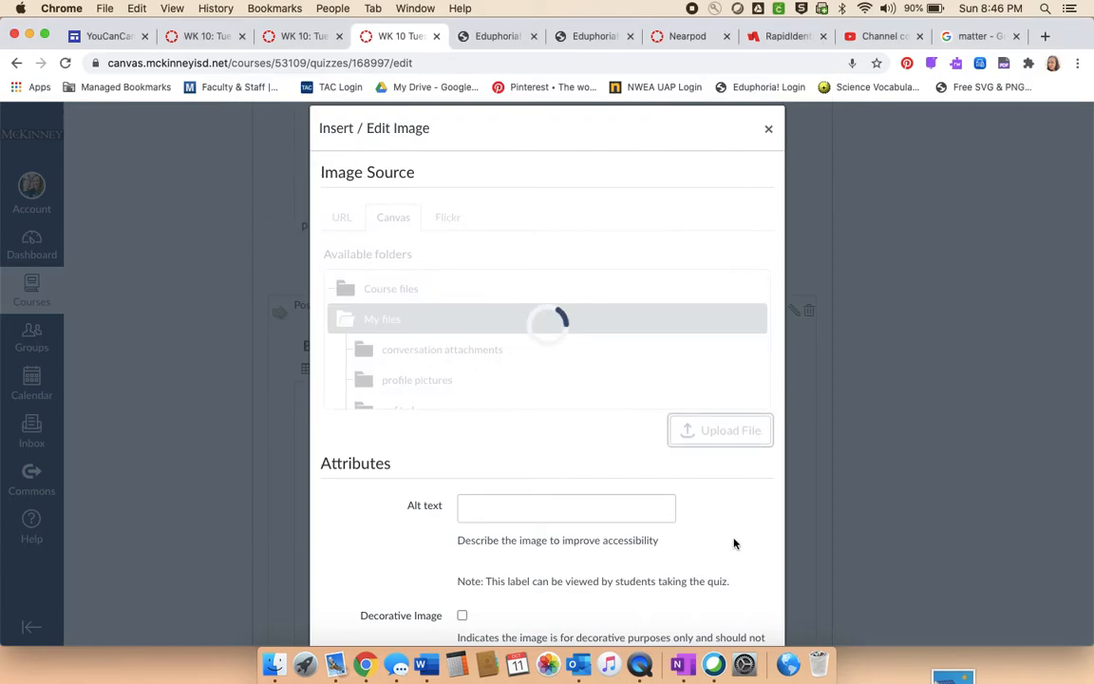
pyautogui.scroll(-5, 732, 542)
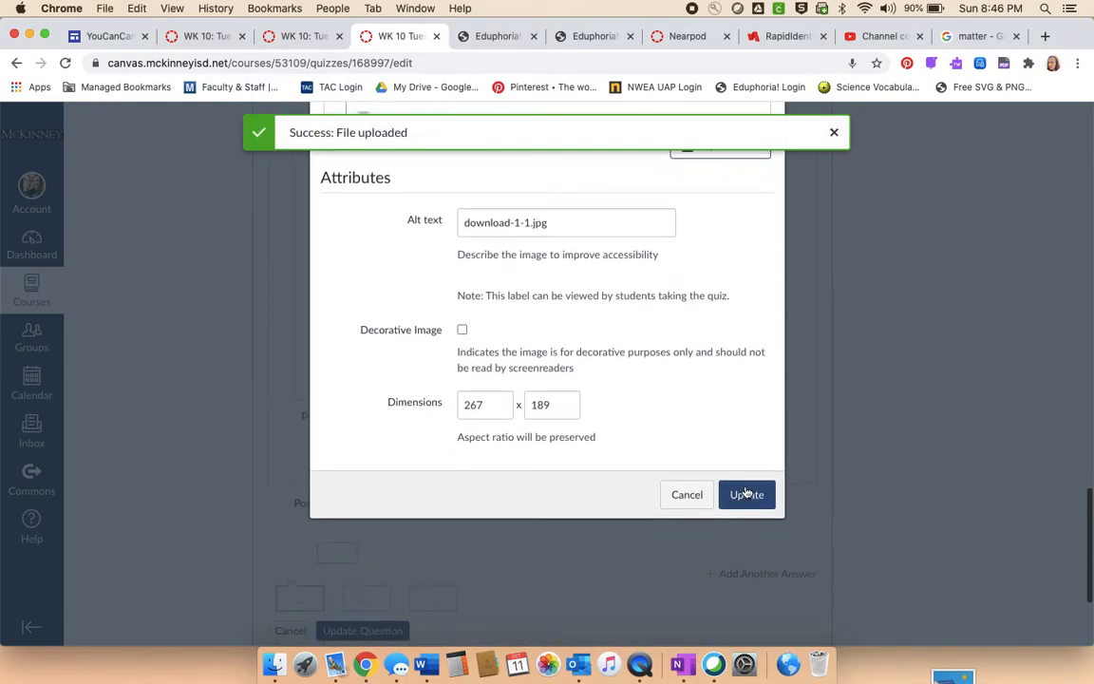
pyautogui.click(746, 493)
# - Add the caption "States of Matter" below the third answer's image and finish editing that answer
pyautogui.scroll(2, 475, 398)
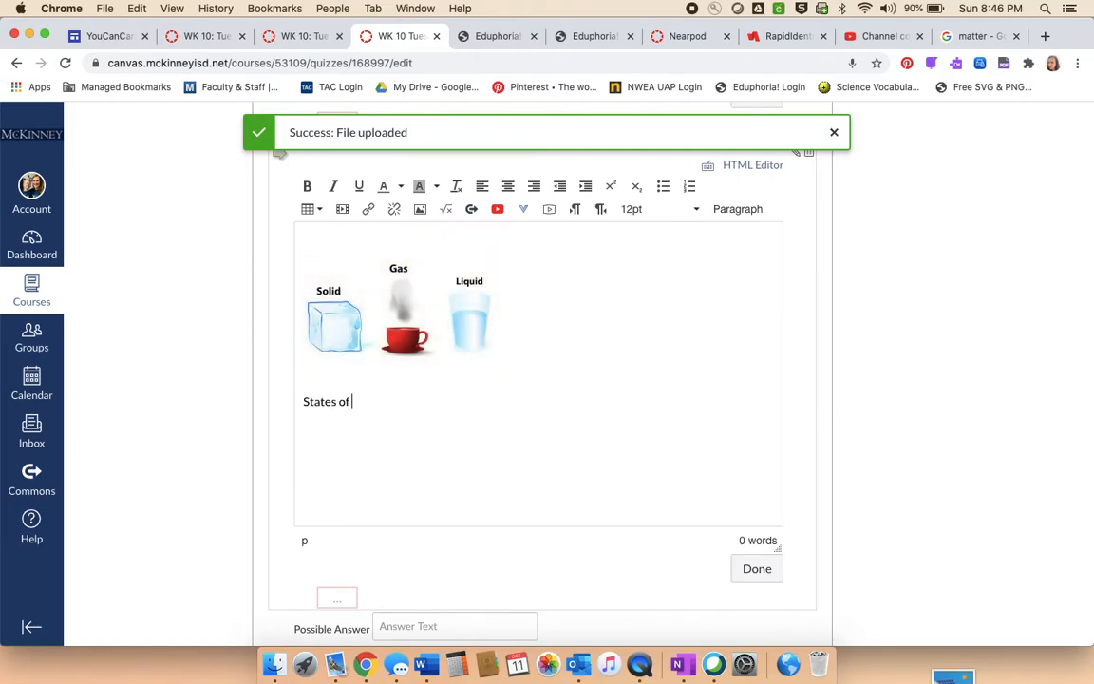
pyautogui.click(760, 573)
pyautogui.scroll(-2, 705, 523)
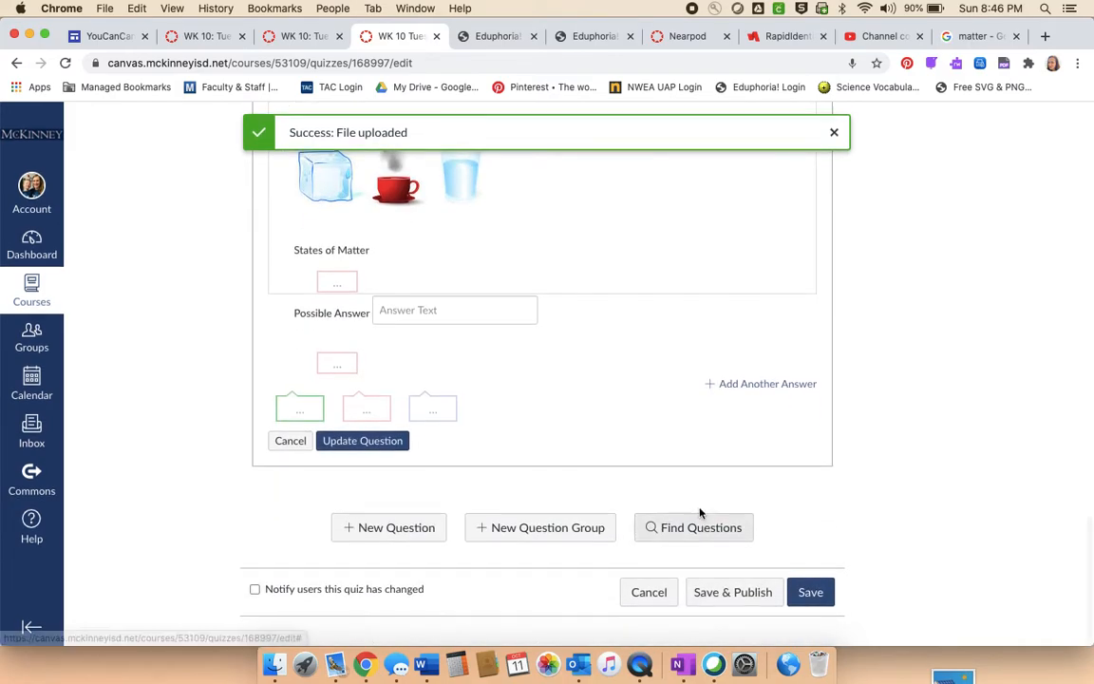
# - Update the force question, and save and publish the quiz
pyautogui.scroll(1, 665, 489)
pyautogui.click(362, 477)
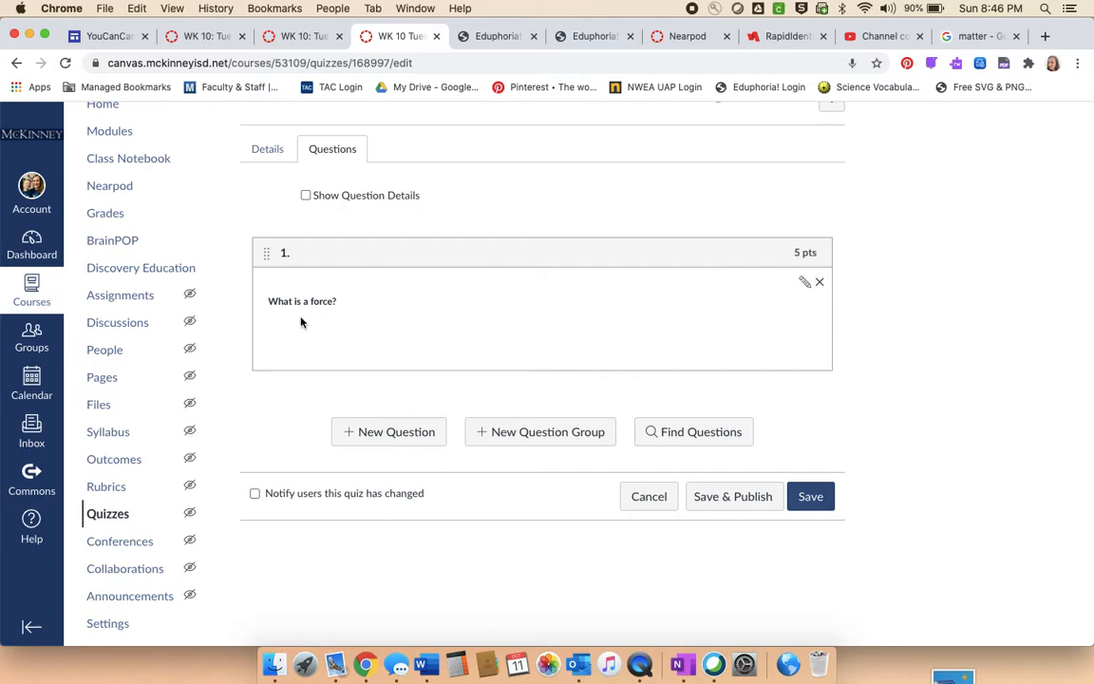
pyautogui.click(736, 495)
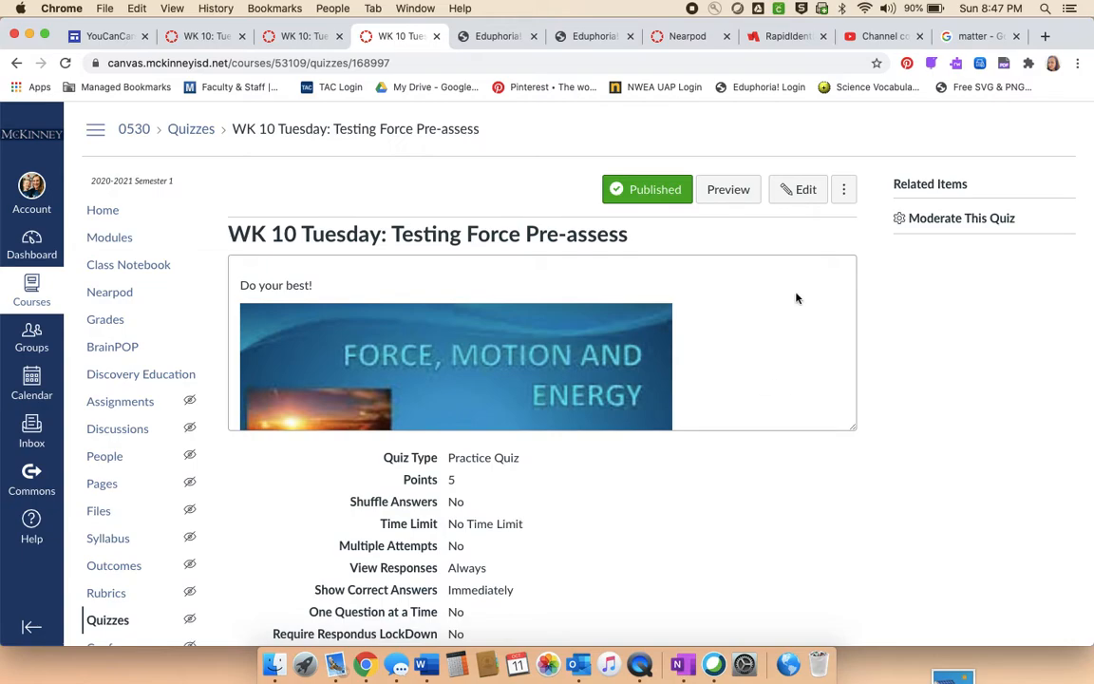
# - Copy the quiz to the course 5th Grade Science & Social Studies, at the top of the module "Week 10 - October 12-16 TESTING FORCES"
pyautogui.click(844, 191)
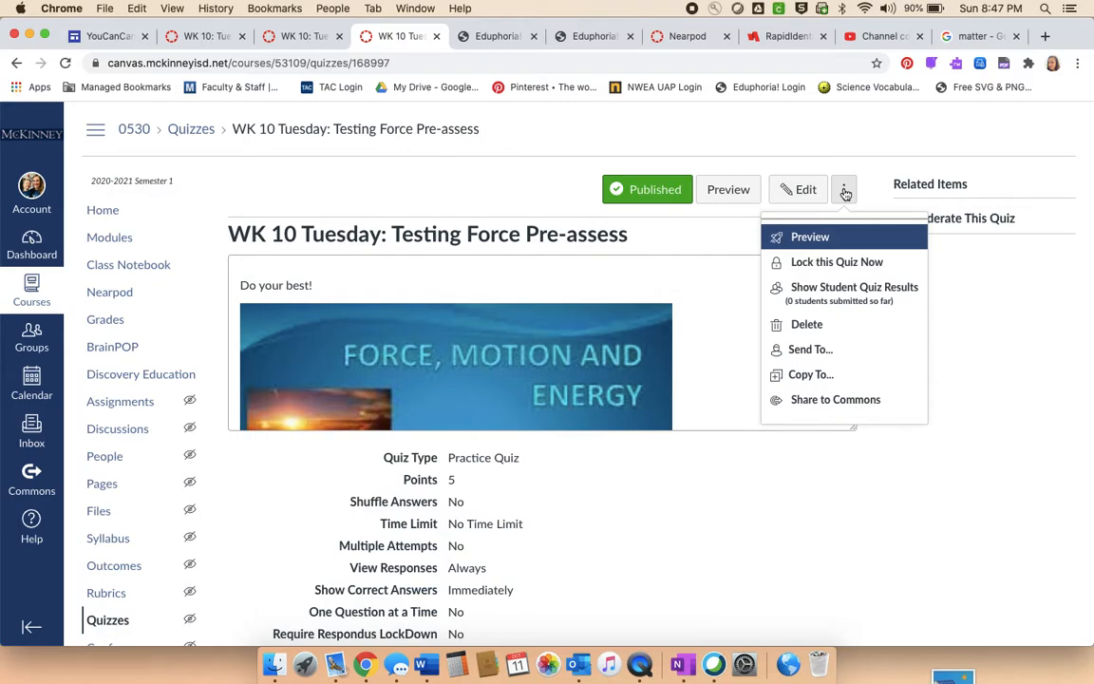
pyautogui.click(822, 375)
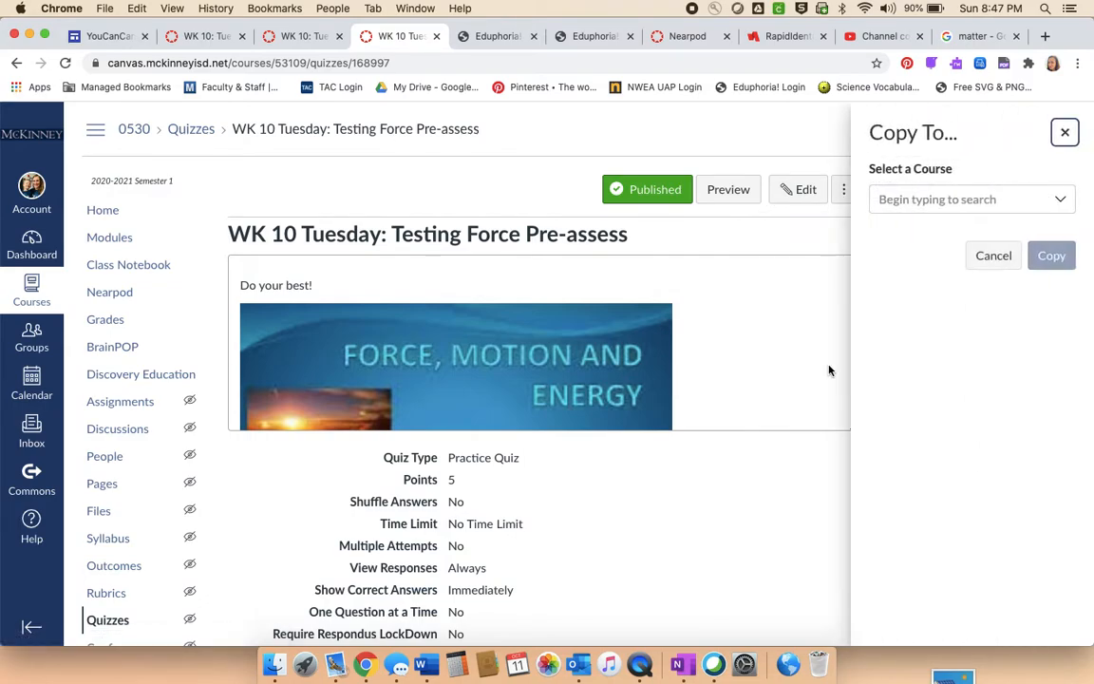
pyautogui.click(967, 200)
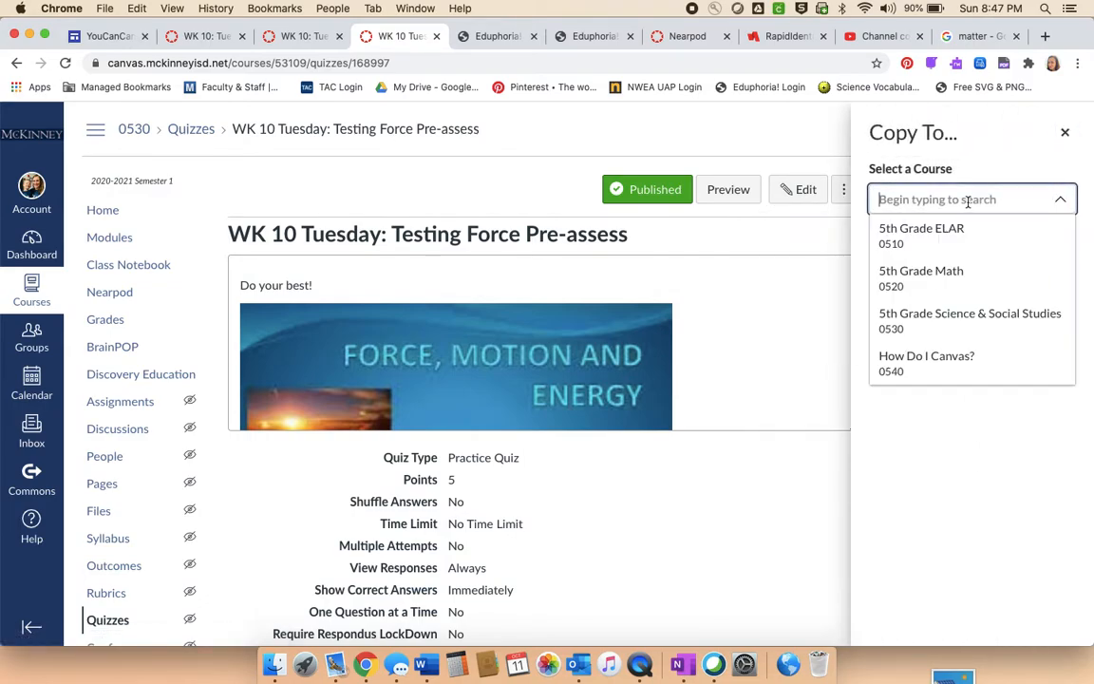
pyautogui.click(970, 319)
pyautogui.click(962, 259)
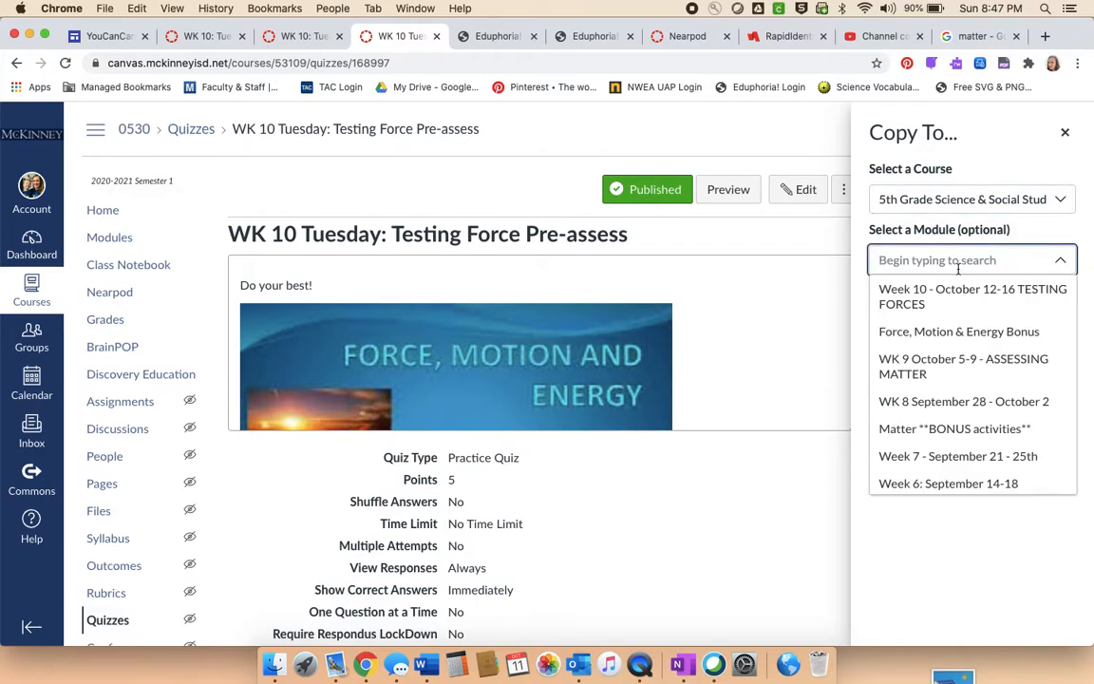
pyautogui.click(954, 295)
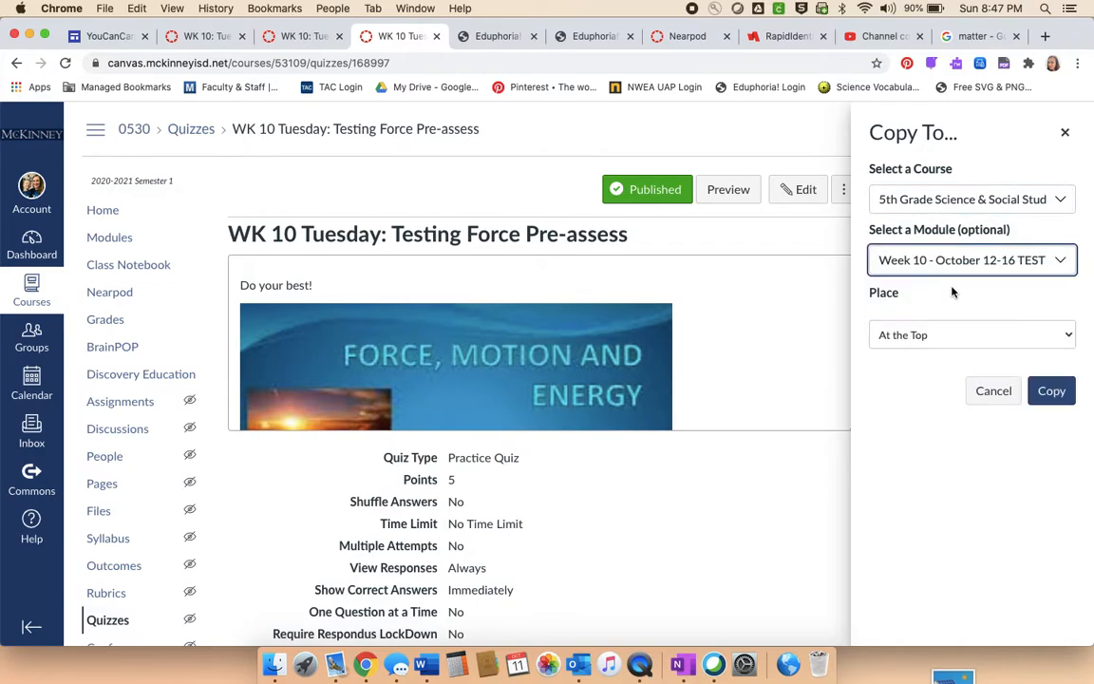
pyautogui.click(1051, 390)
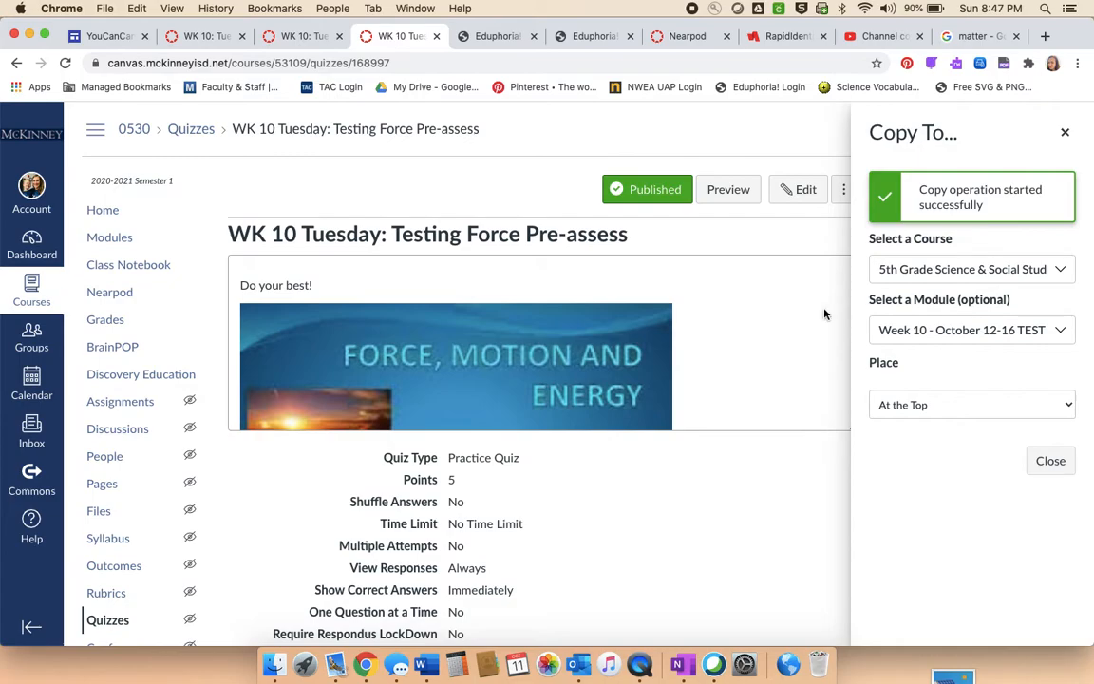
pyautogui.click(1064, 132)
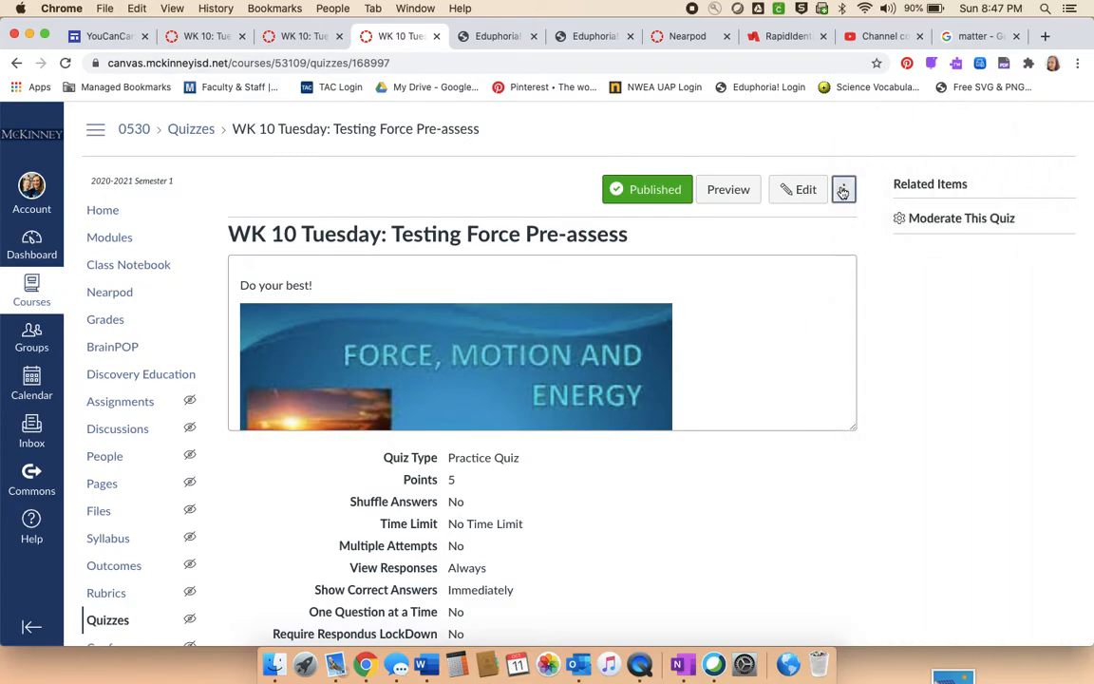
pyautogui.click(842, 191)
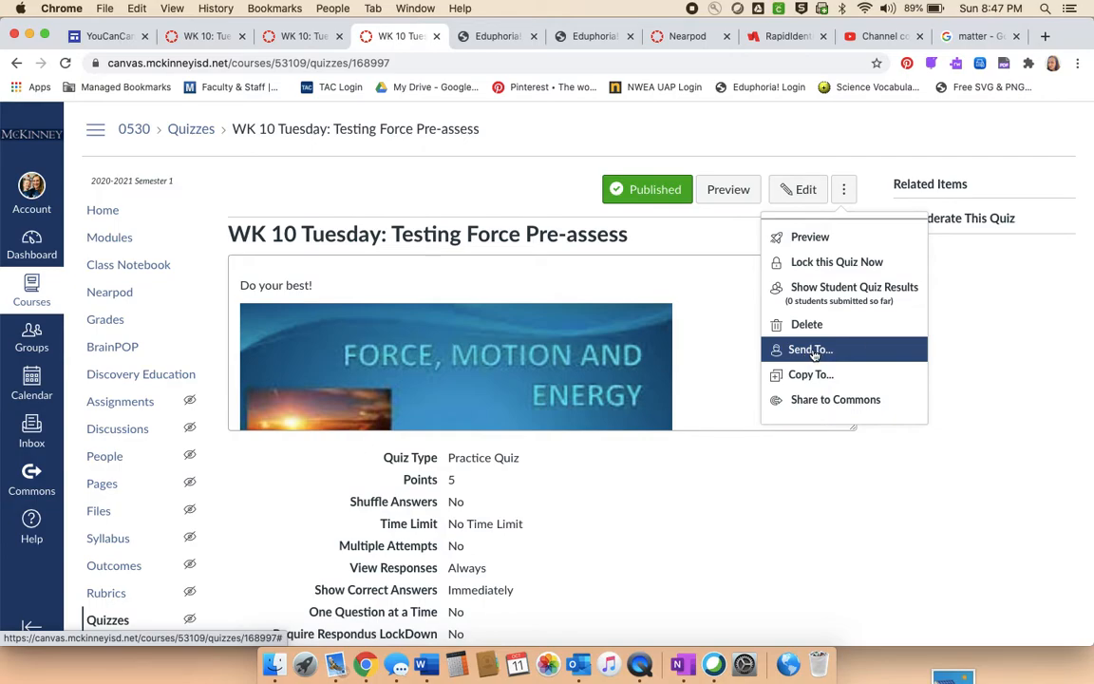
pyautogui.click(837, 569)
pyautogui.scroll(-3, 837, 569)
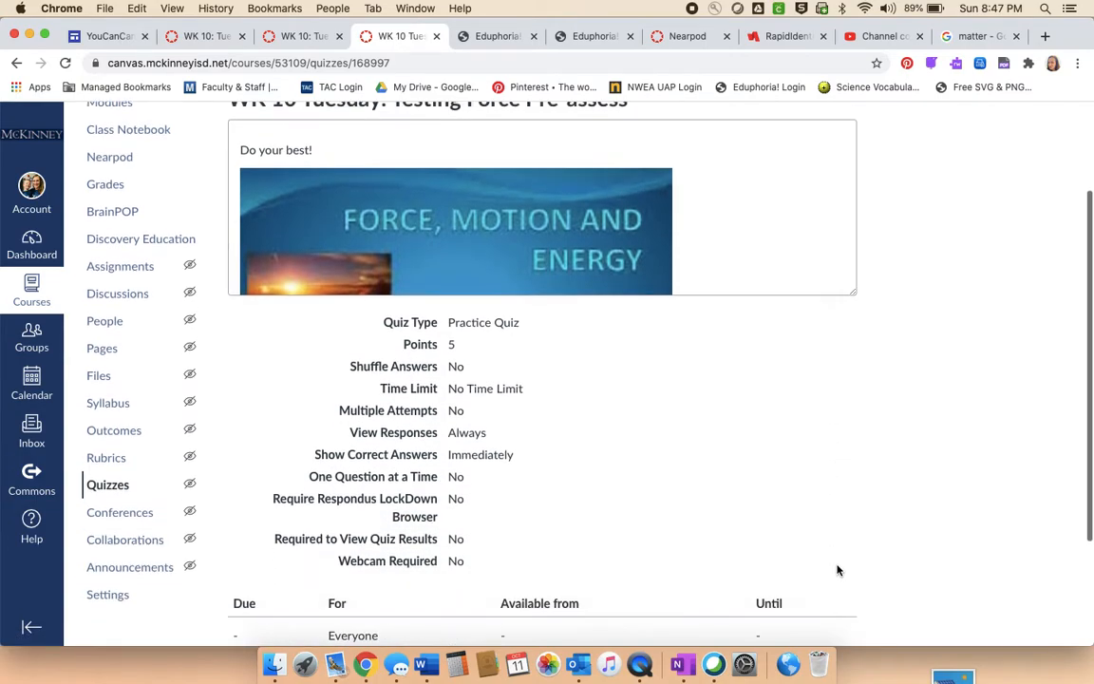
pyautogui.scroll(3, 838, 568)
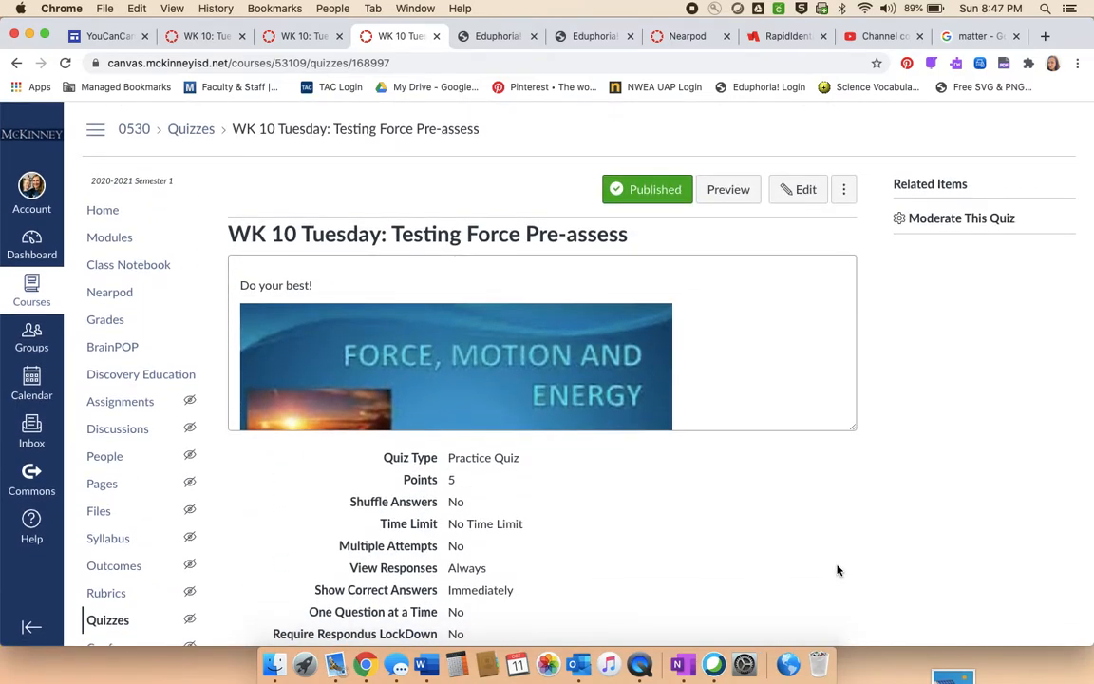
# - Go to the course home page and switch to Student View
pyautogui.click(103, 210)
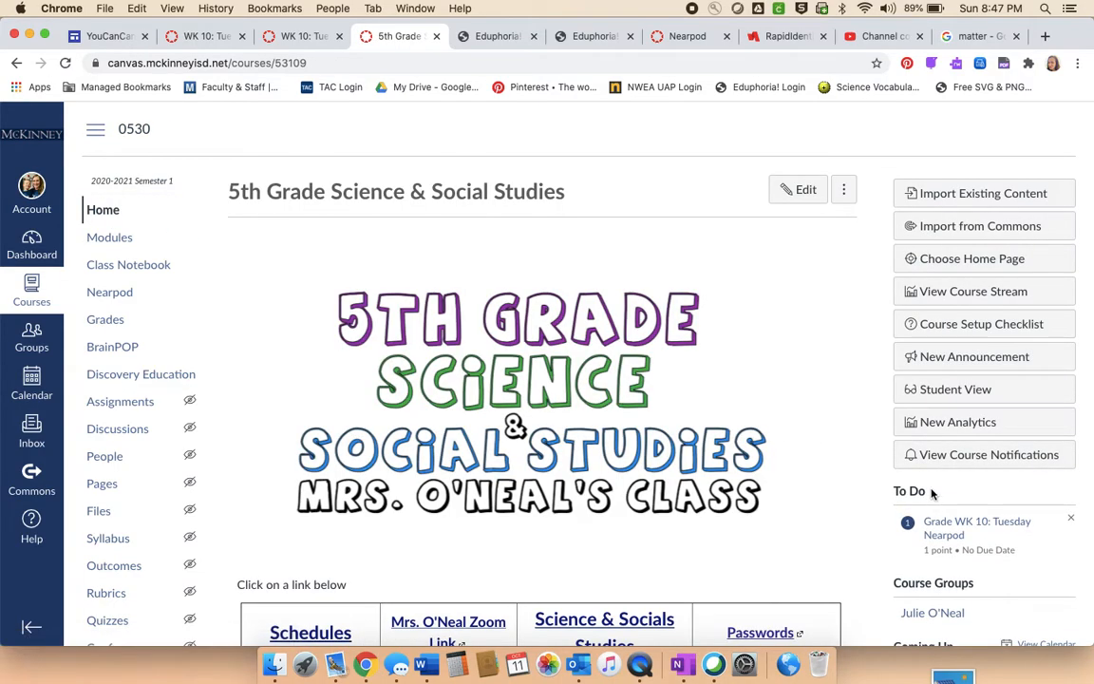
pyautogui.click(937, 391)
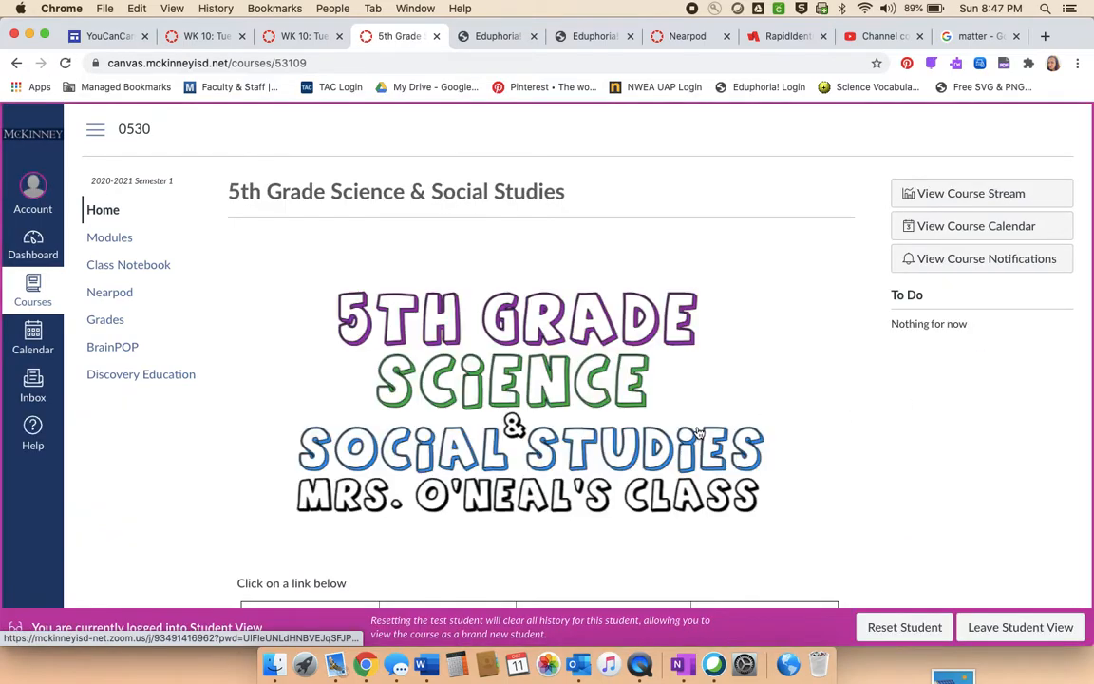
pyautogui.scroll(-4, 697, 432)
pyautogui.scroll(4, 698, 432)
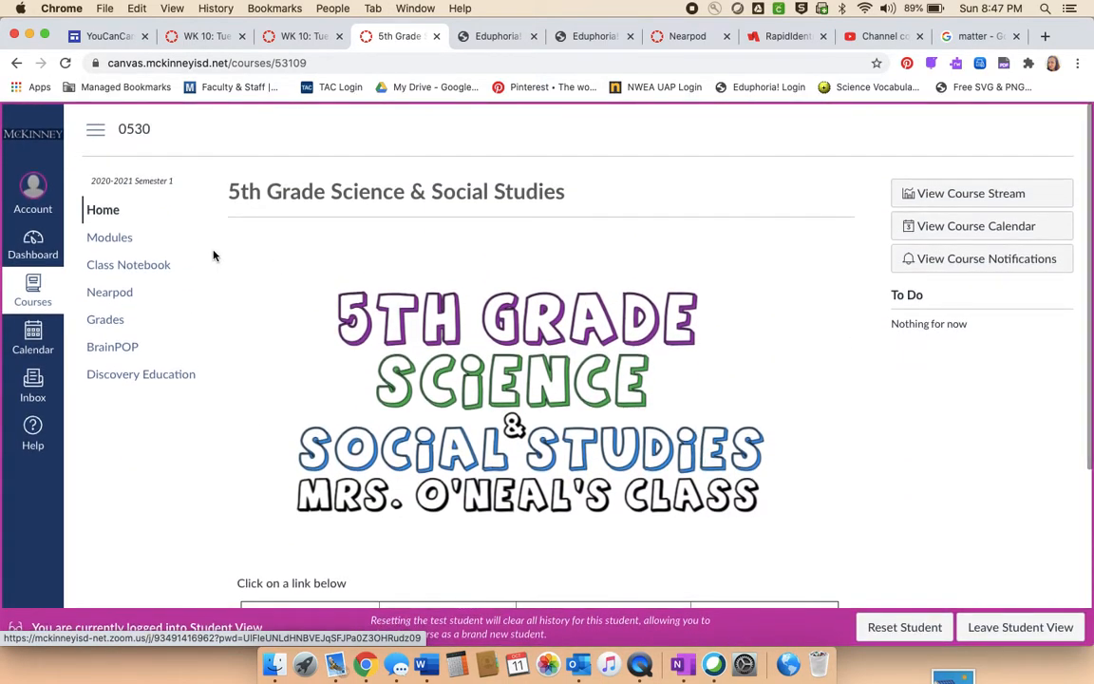
# - Open the course modules, collapse them all, and expand only "Week 10 - October 12-16 TESTING FORCES"
pyautogui.click(112, 245)
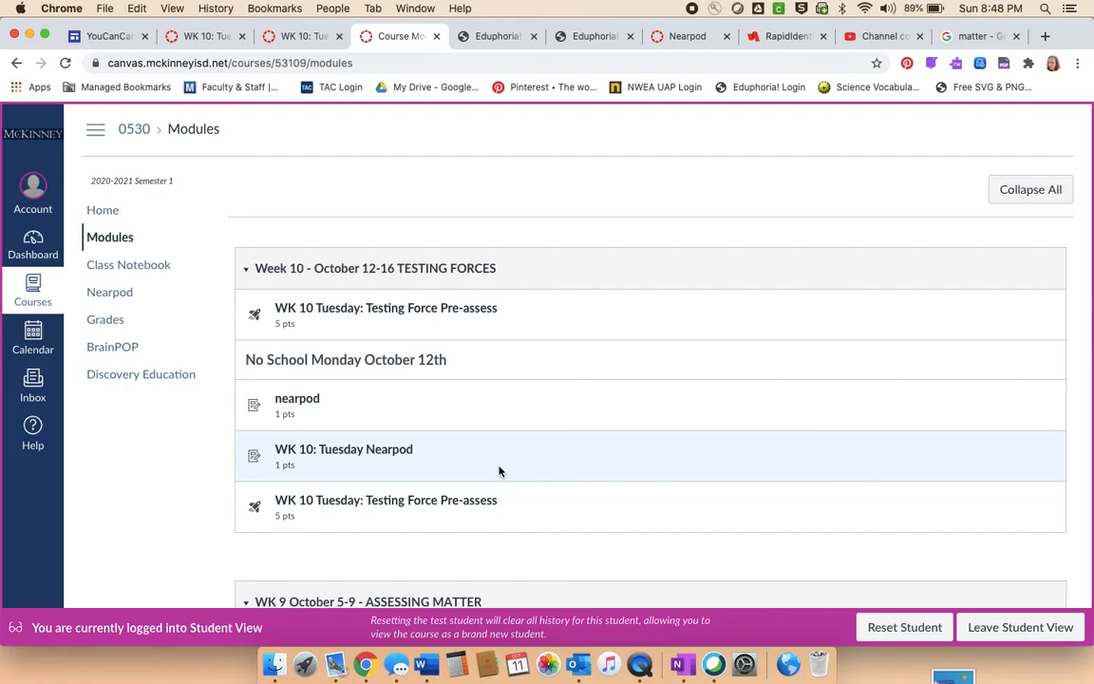
pyautogui.scroll(-20, 500, 471)
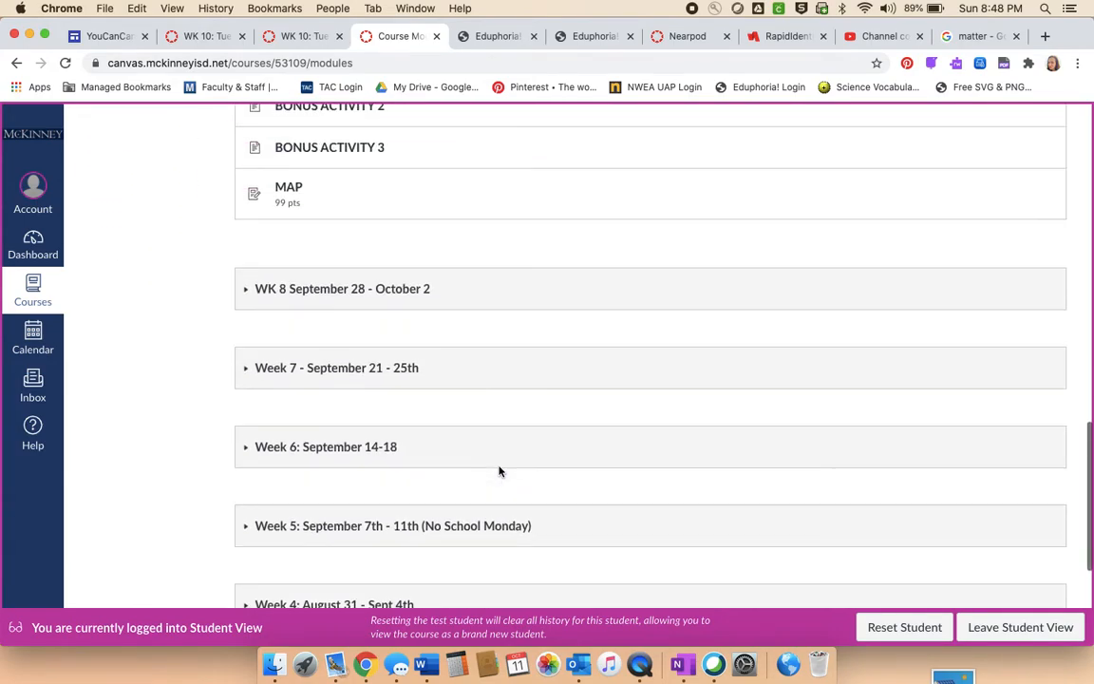
pyautogui.scroll(20, 500, 471)
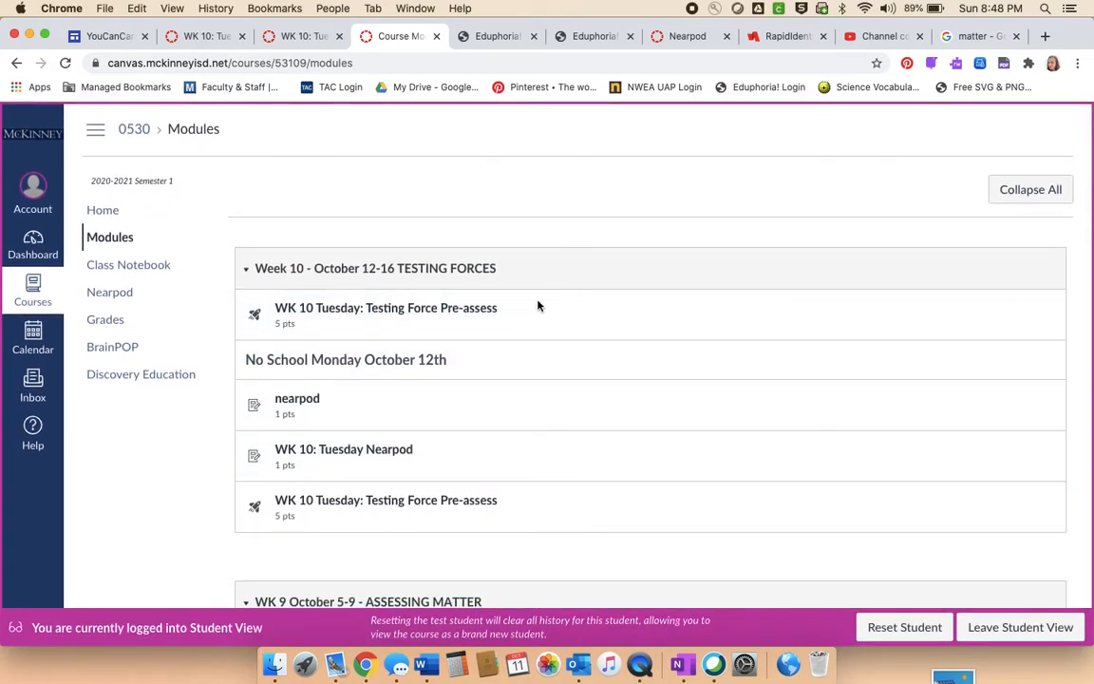
pyautogui.click(1030, 194)
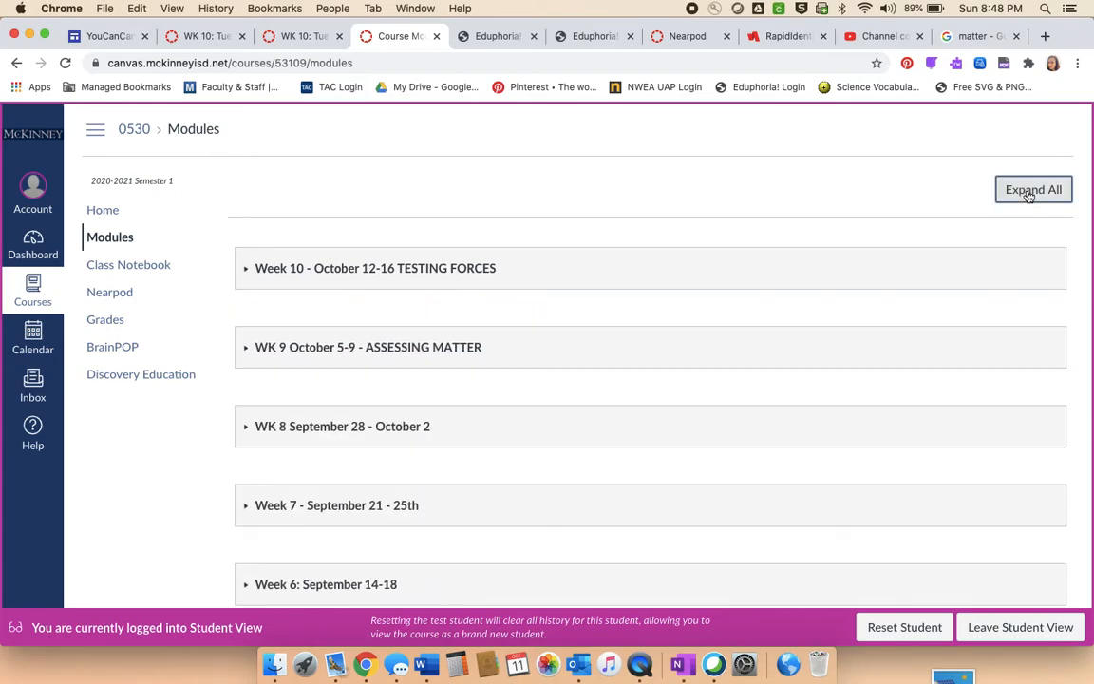
pyautogui.scroll(-5, 479, 234)
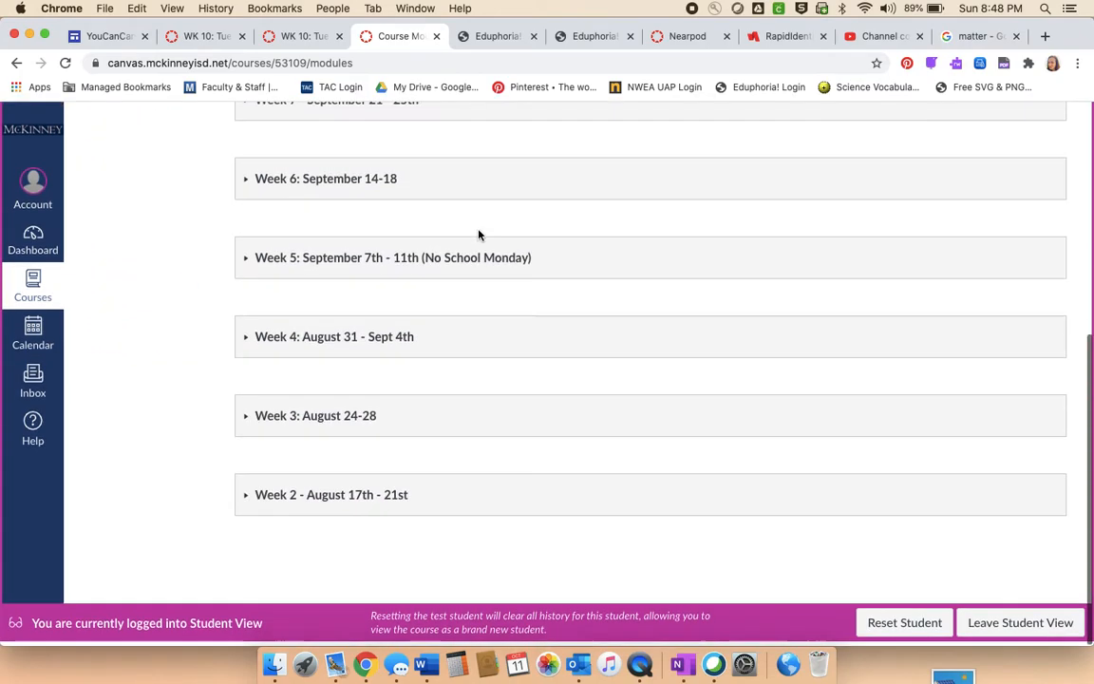
pyautogui.scroll(4, 478, 234)
pyautogui.scroll(1, 479, 235)
pyautogui.click(317, 269)
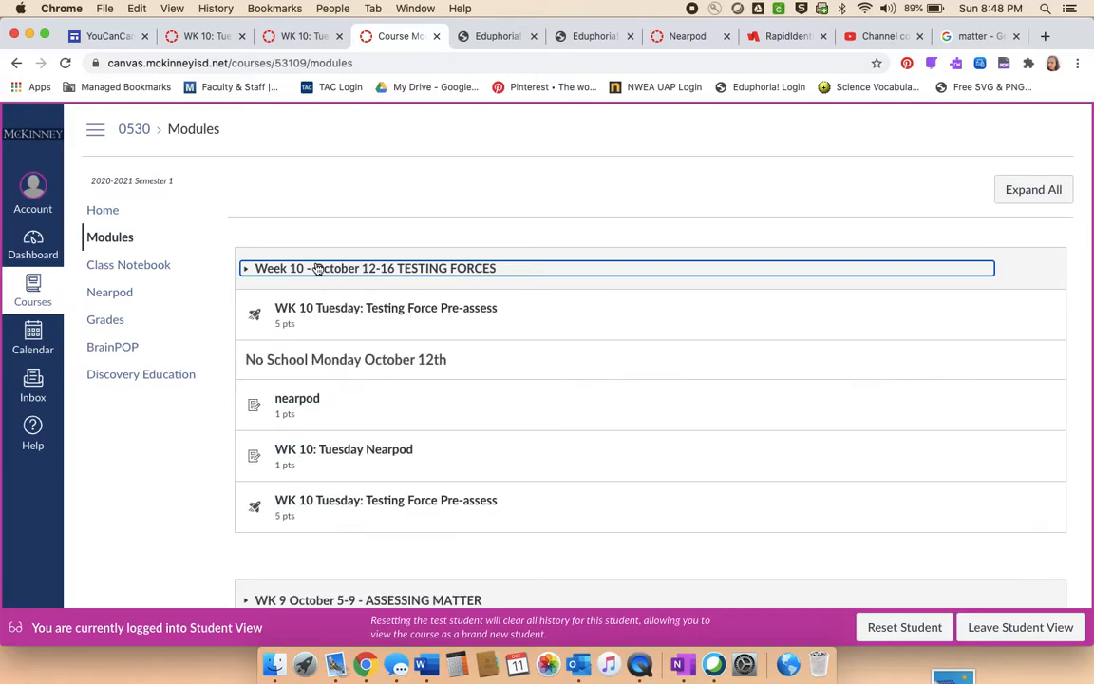
pyautogui.scroll(-3, 465, 531)
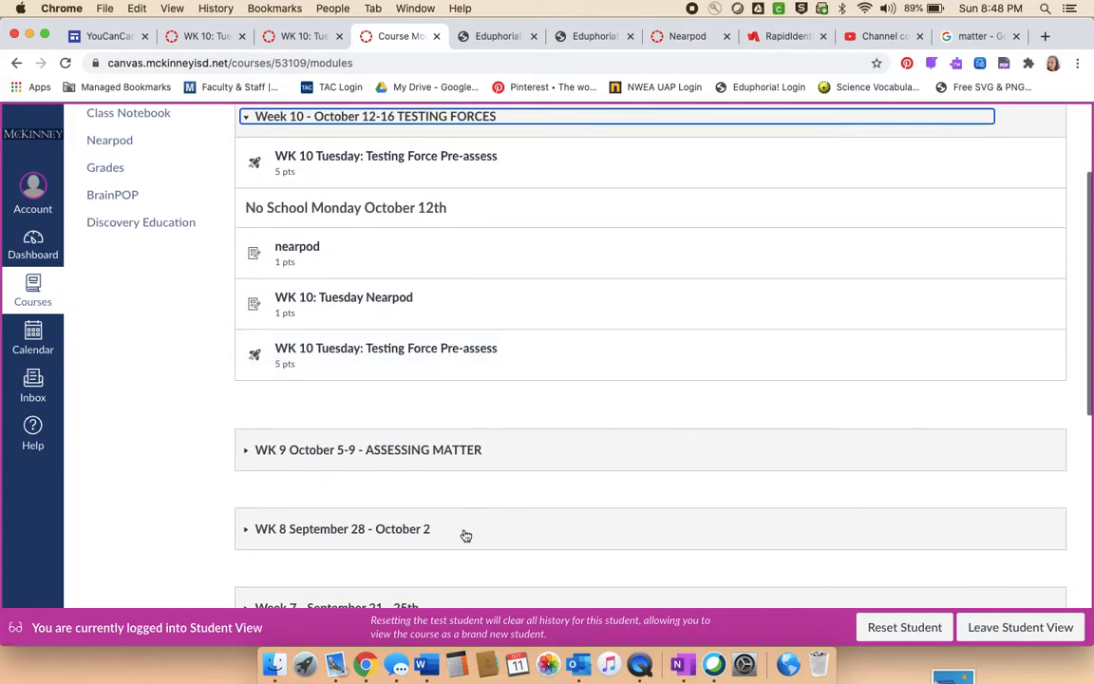
pyautogui.scroll(3, 505, 496)
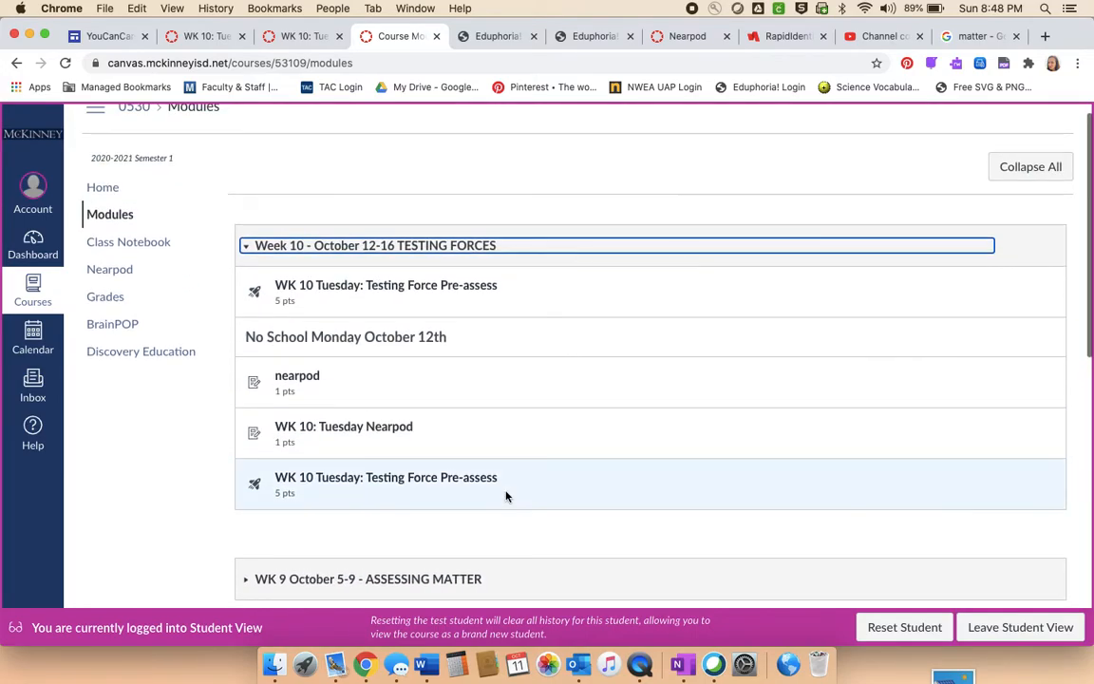
# - Open the last "WK 10 Tuesday: Testing Force Pre-assess" quiz in the Week 10 module and start taking it
pyautogui.click(309, 483)
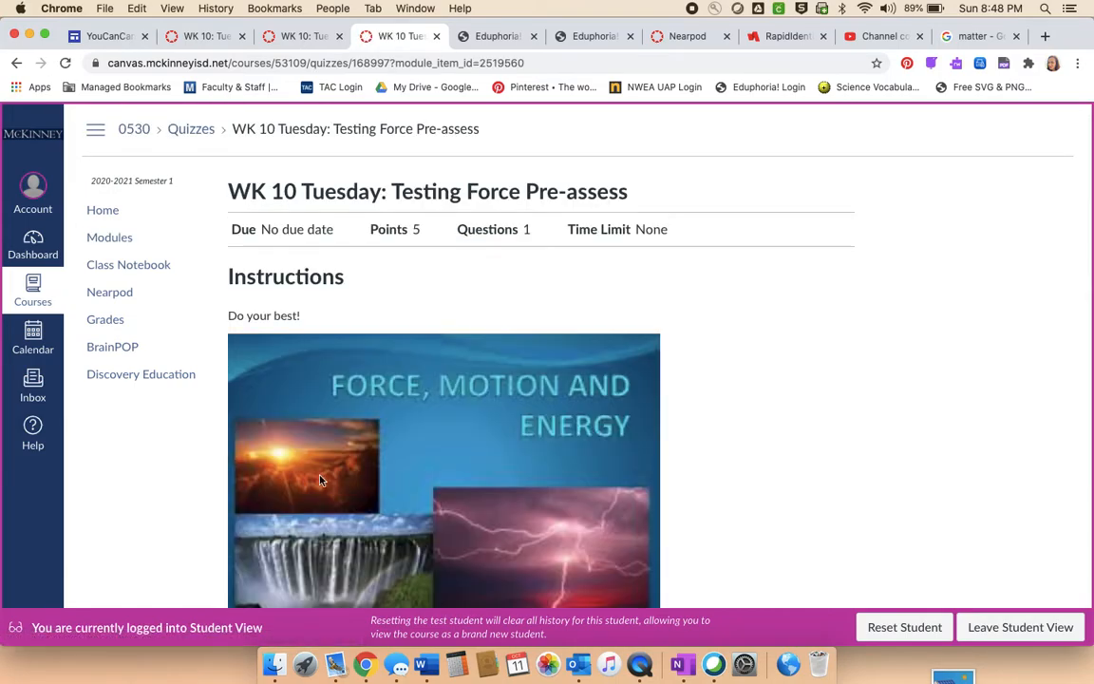
pyautogui.scroll(-3, 694, 481)
pyautogui.scroll(3, 693, 480)
pyautogui.scroll(-3, 693, 480)
pyautogui.click(550, 559)
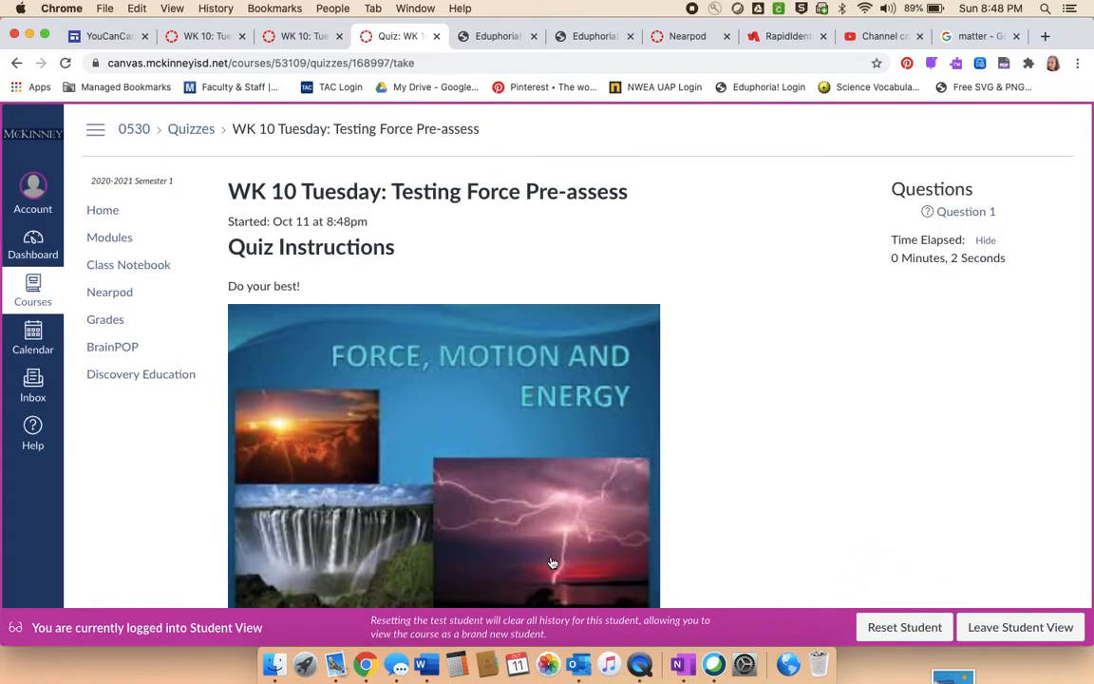
# - Answer "What is a force?" with the push and pull image and submit the quiz
pyautogui.scroll(-10, 722, 569)
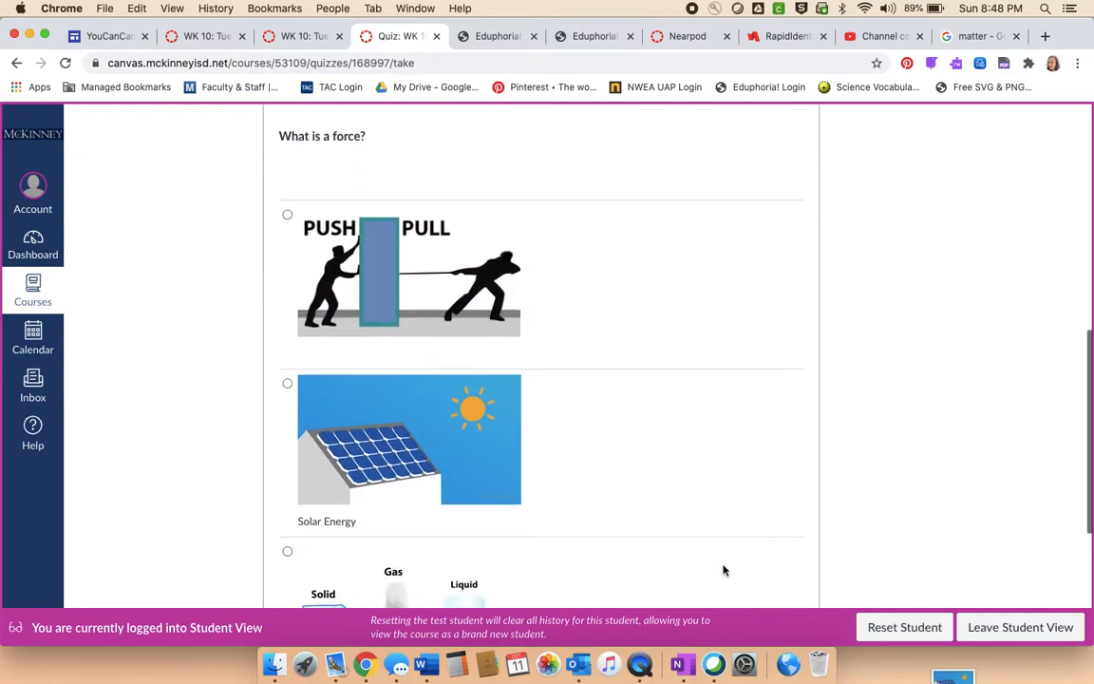
pyautogui.scroll(1, 722, 570)
pyautogui.scroll(-1, 723, 570)
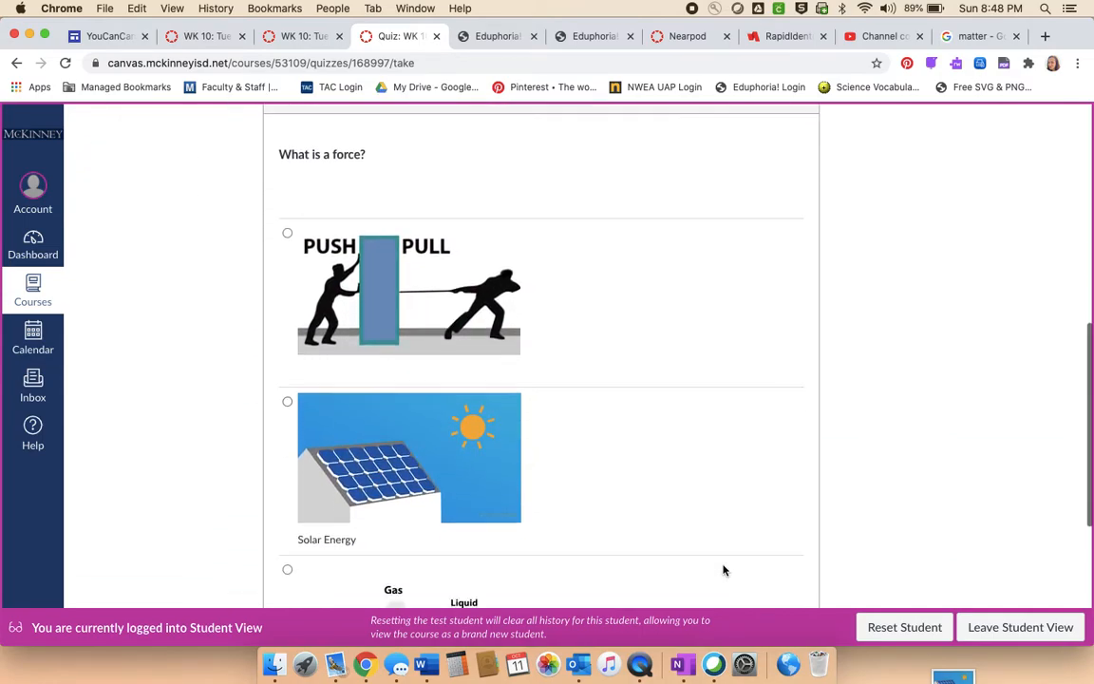
pyautogui.scroll(-5, 722, 570)
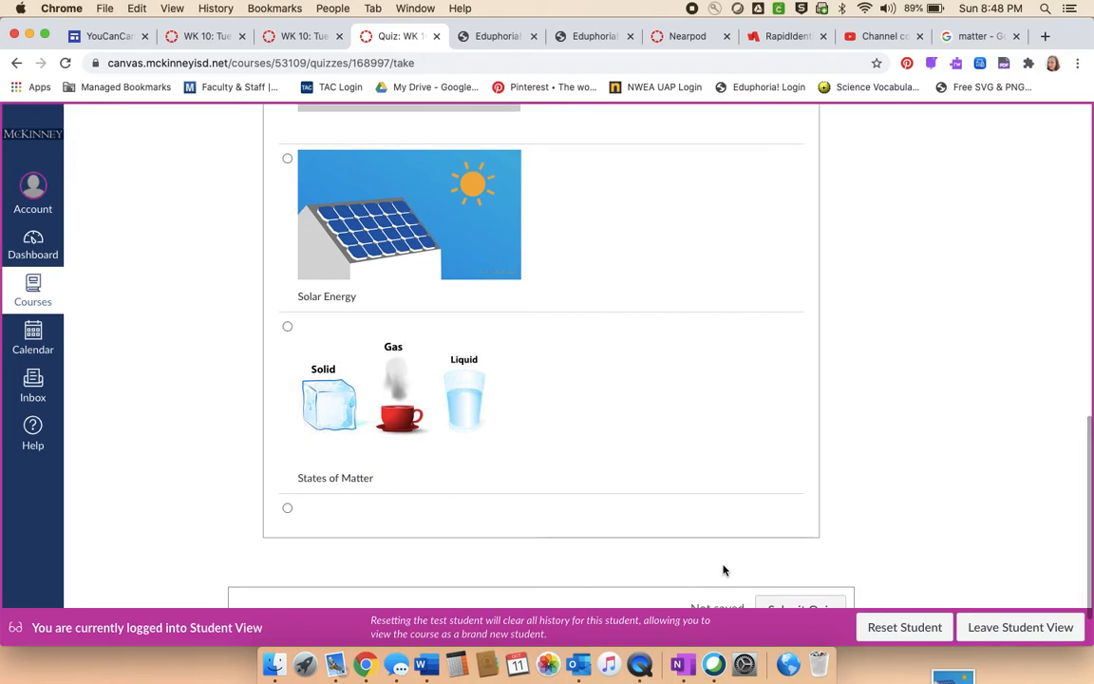
pyautogui.scroll(-1, 723, 570)
pyautogui.scroll(7, 723, 570)
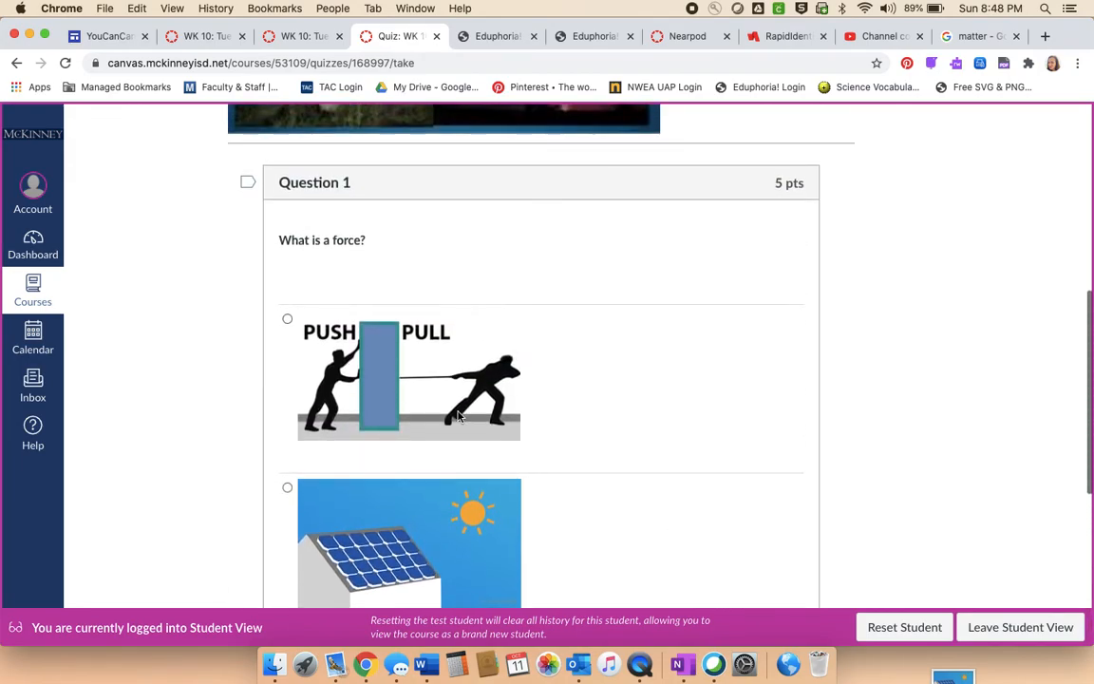
pyautogui.click(287, 319)
pyautogui.scroll(-4, 690, 439)
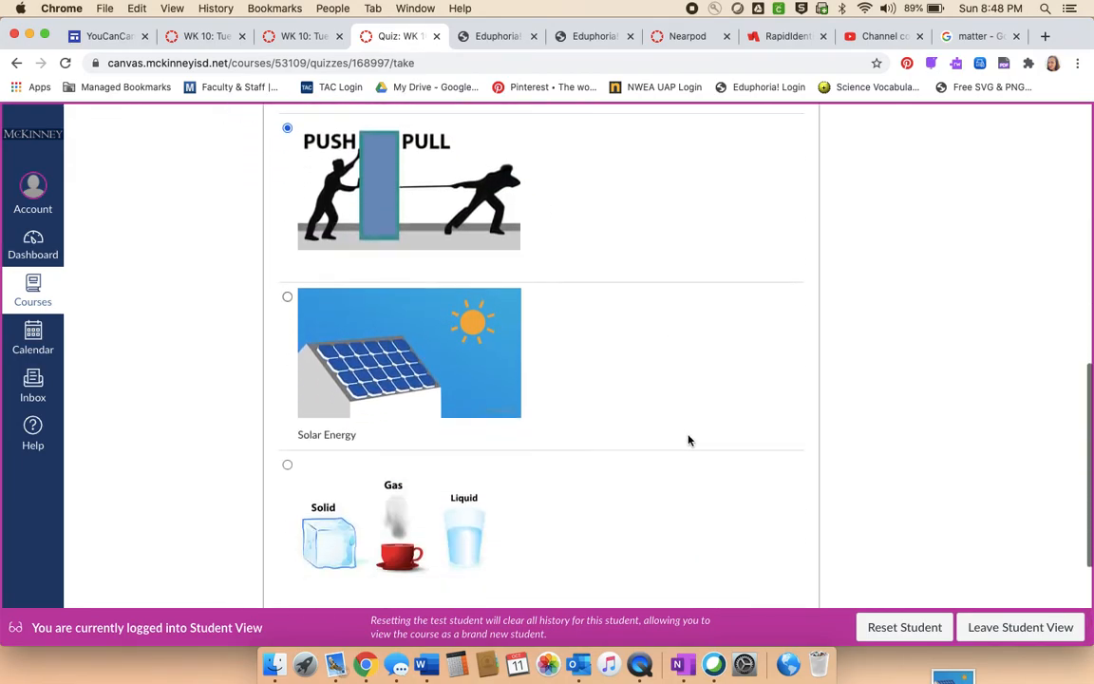
pyautogui.scroll(-4, 689, 440)
pyautogui.click(803, 553)
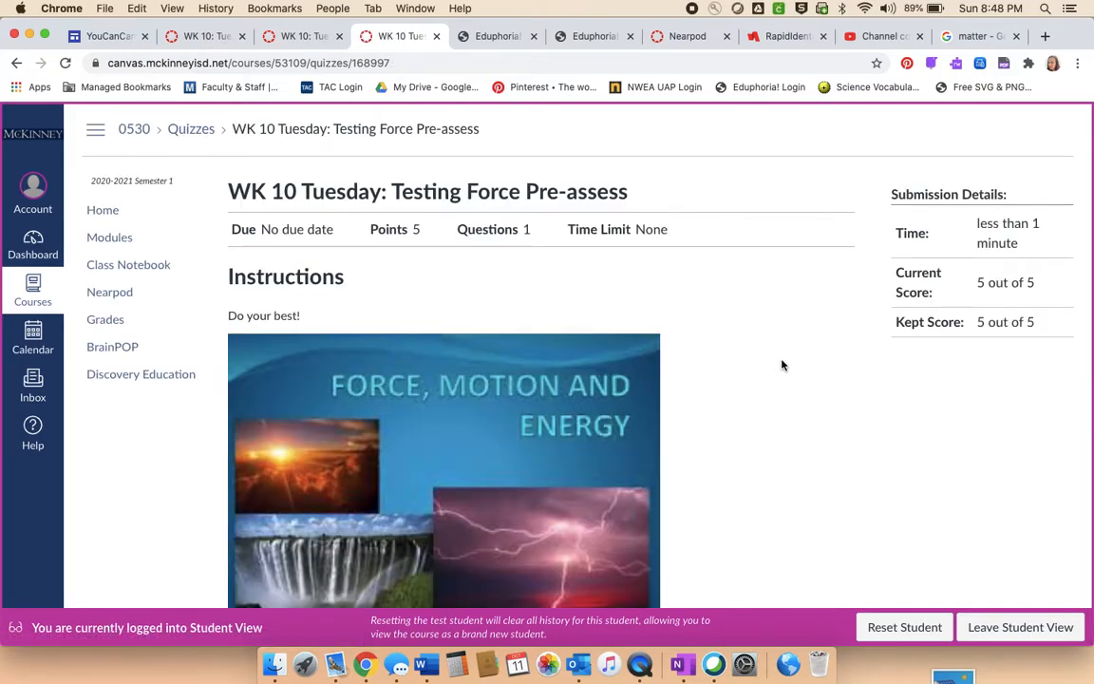
# - Review the submitted quiz's score and marked answers, and leave Student View
pyautogui.scroll(-1, 782, 365)
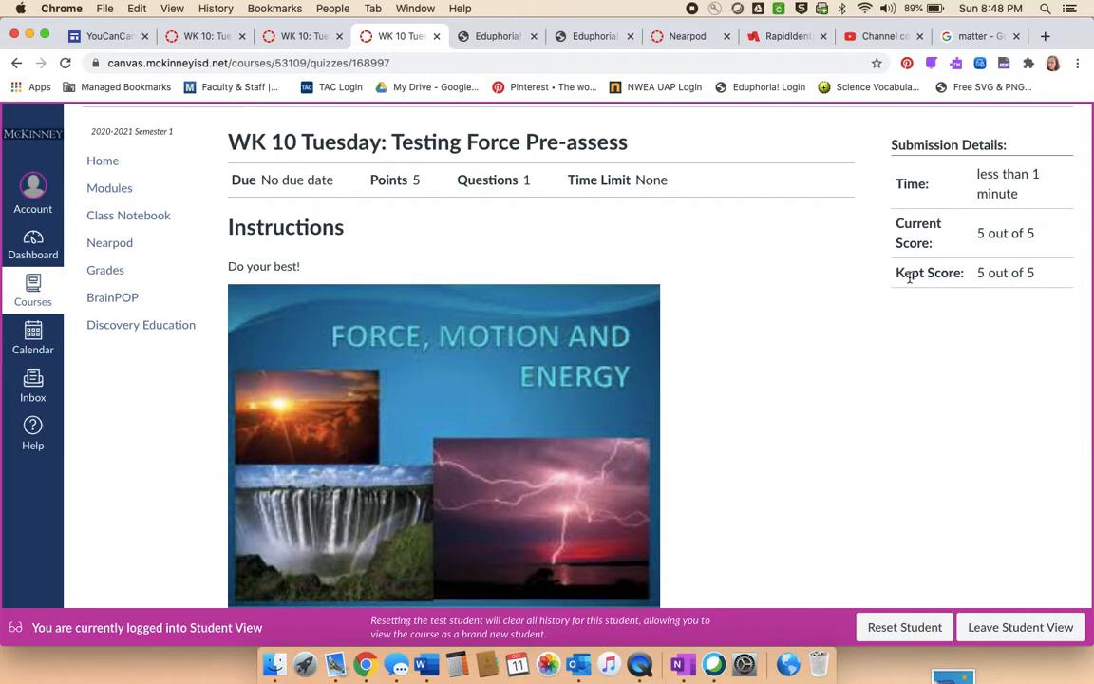
pyautogui.scroll(-3, 854, 389)
pyautogui.scroll(-10, 854, 391)
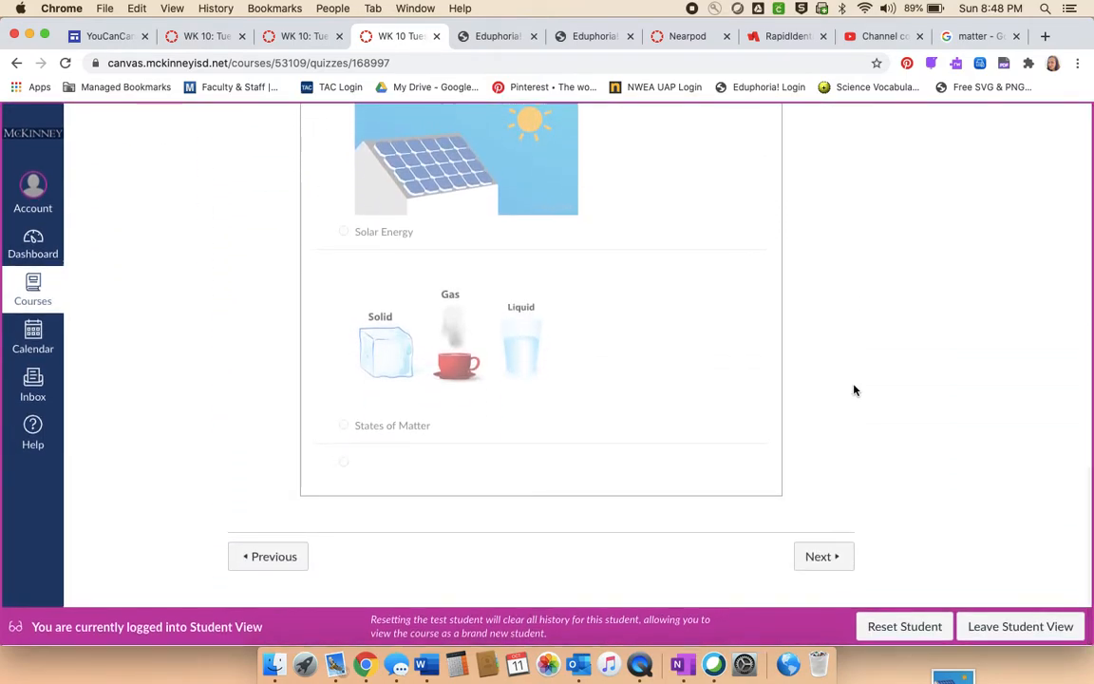
pyautogui.scroll(10, 853, 390)
pyautogui.scroll(3, 853, 390)
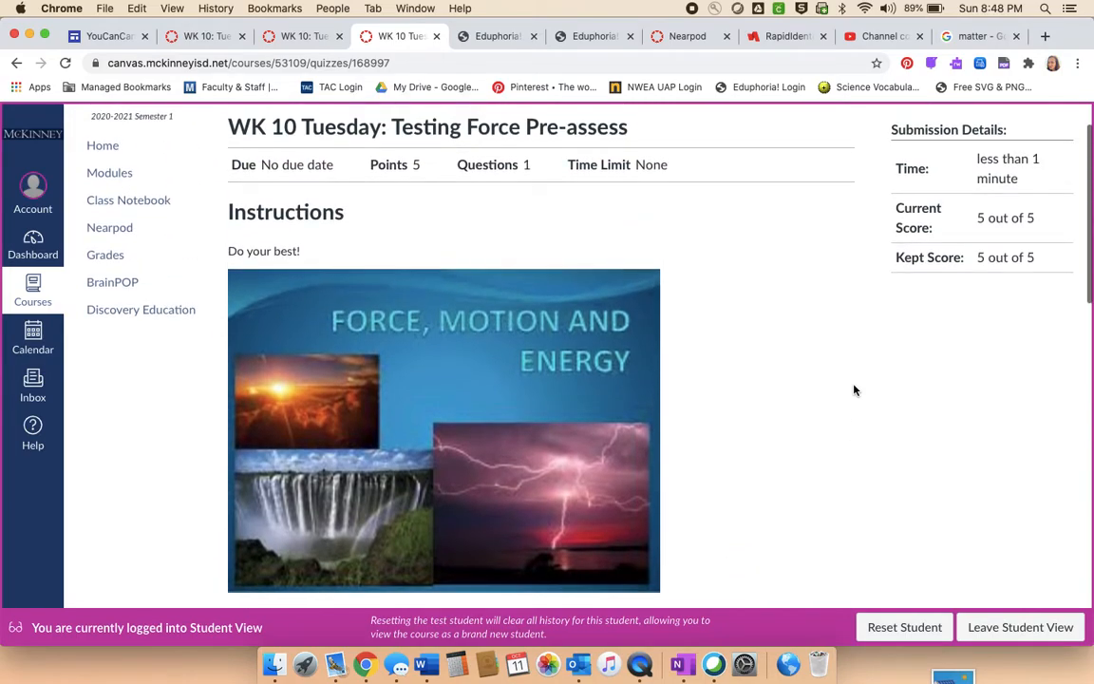
pyautogui.click(1006, 628)
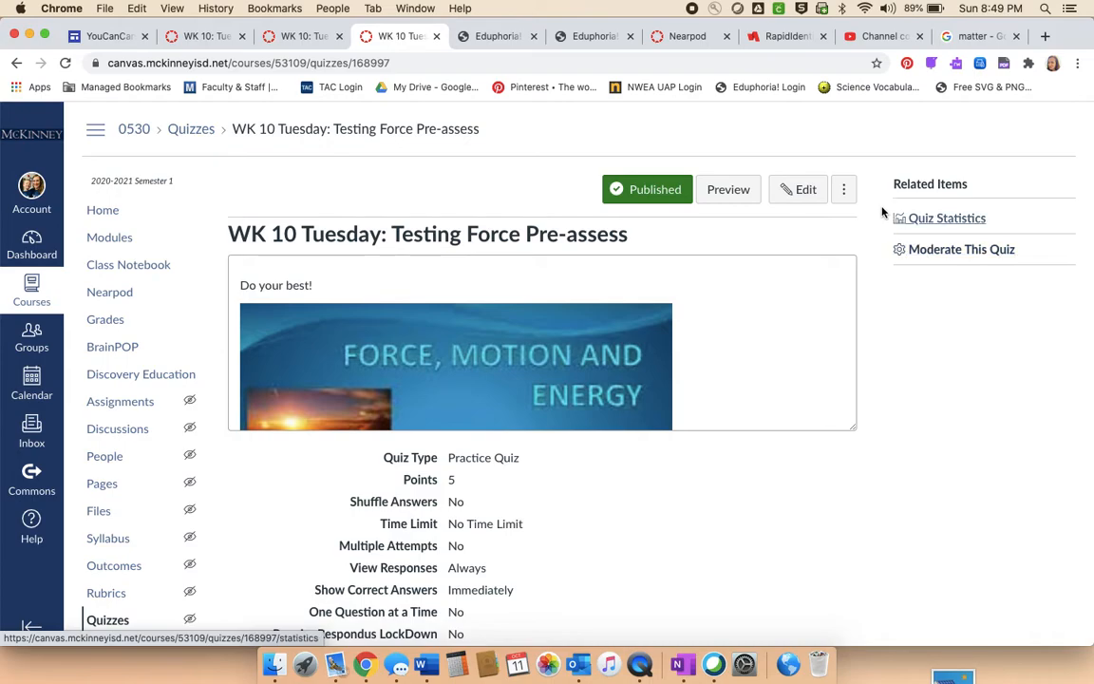
pyautogui.click(845, 190)
pyautogui.click(847, 189)
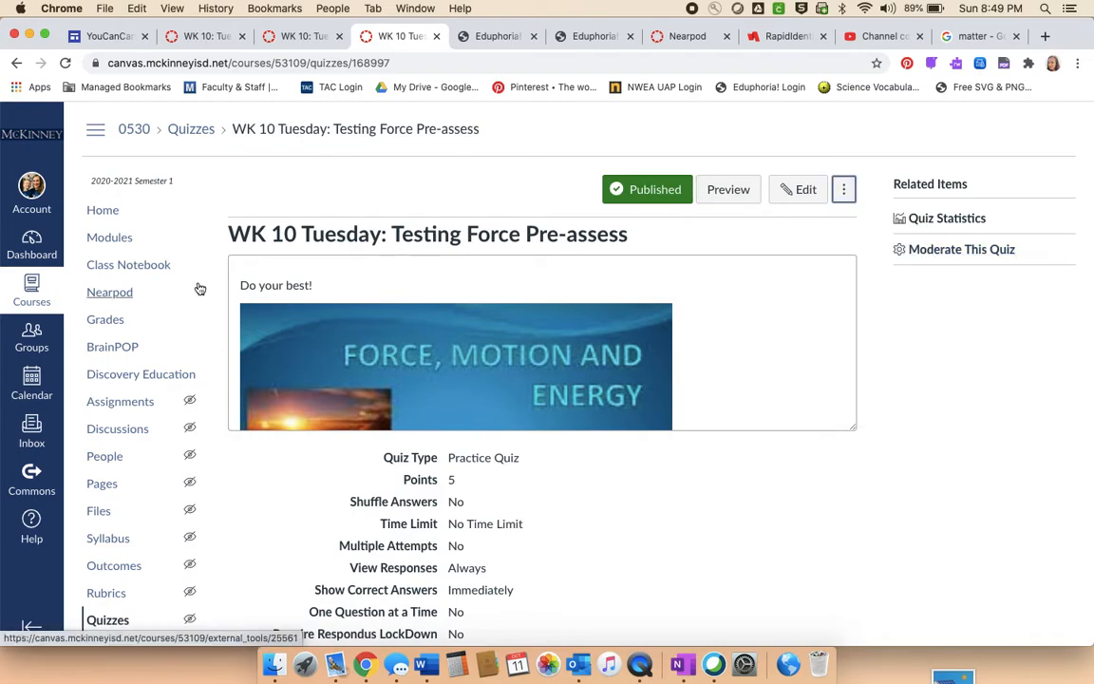
pyautogui.scroll(-3, 115, 496)
pyautogui.scroll(3, 118, 497)
# - Open the course gradebook and filter it to the module "Week 10 - October 12-16 TESTING FORCES"
pyautogui.click(108, 322)
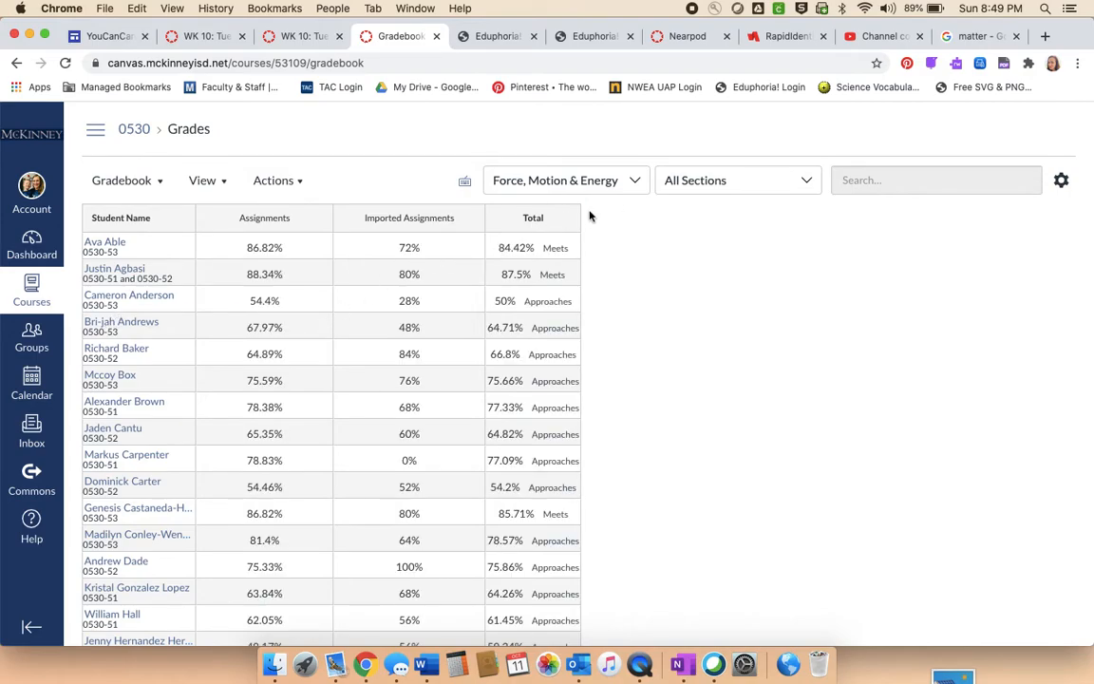
pyautogui.click(629, 178)
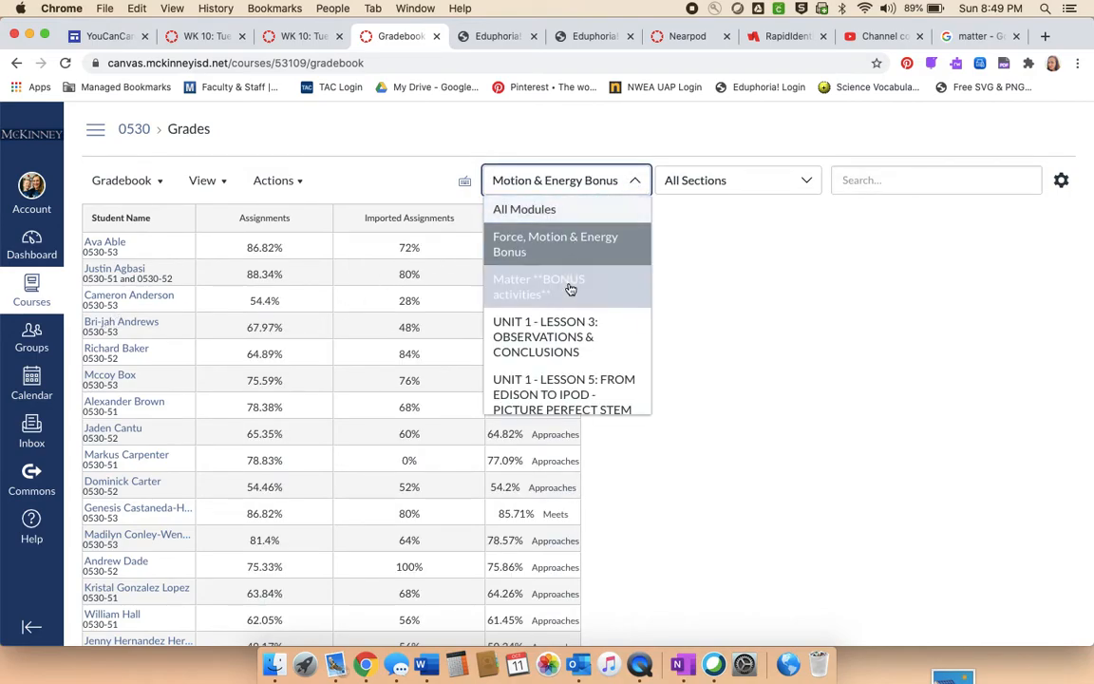
pyautogui.scroll(-1, 570, 284)
pyautogui.scroll(-10, 570, 288)
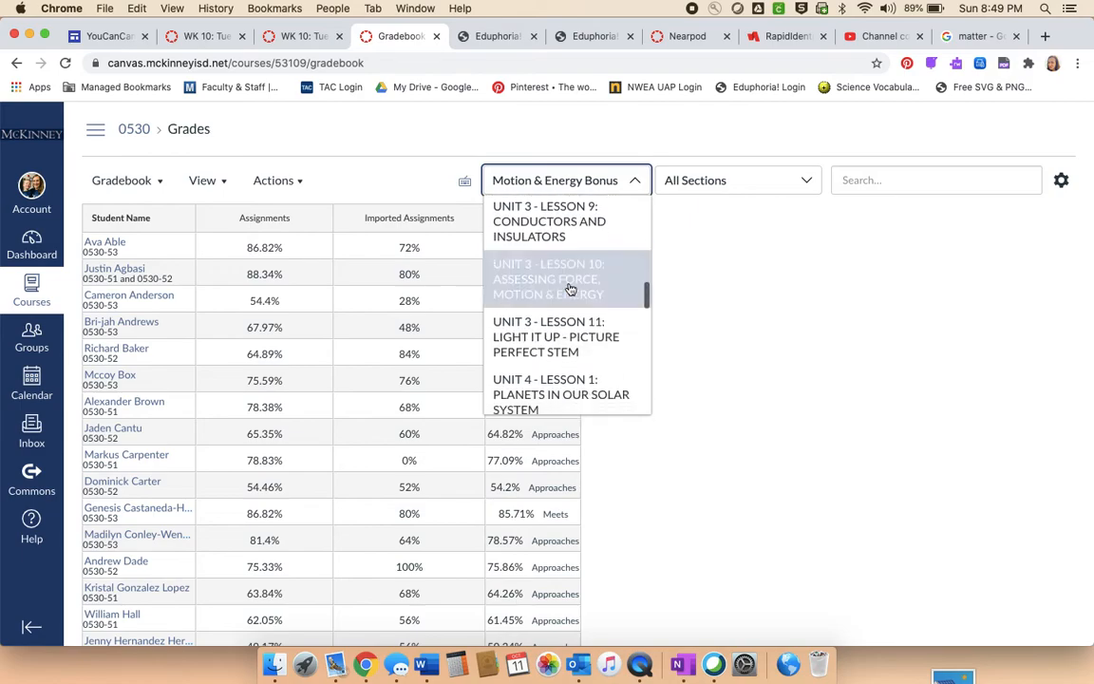
pyautogui.scroll(-10, 570, 288)
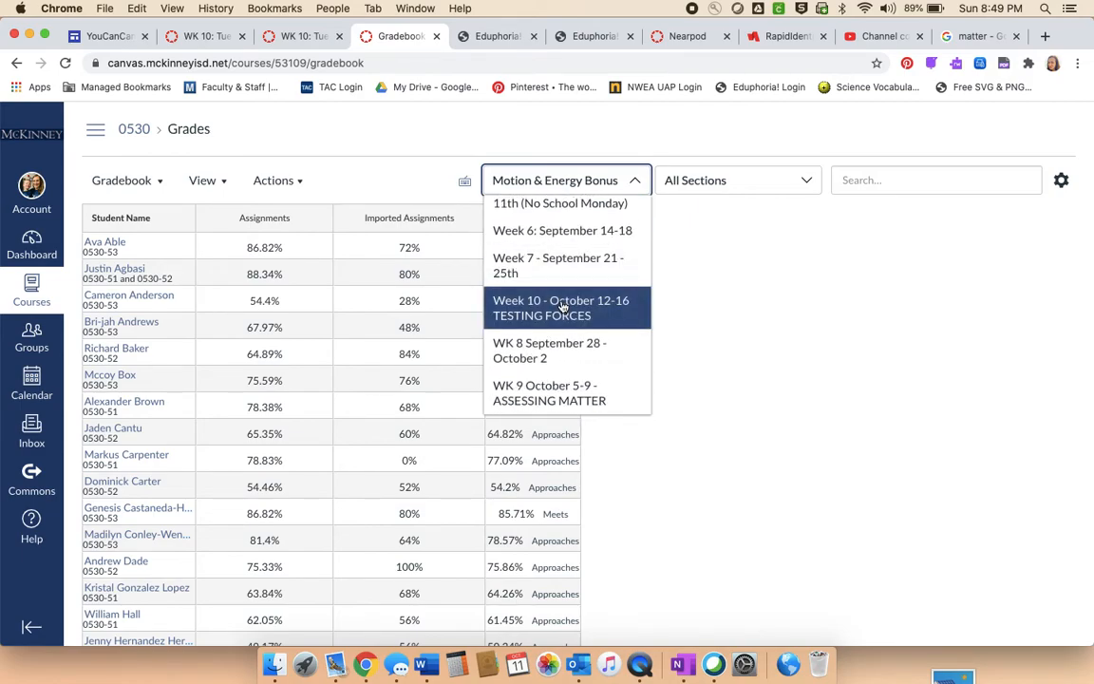
pyautogui.click(562, 305)
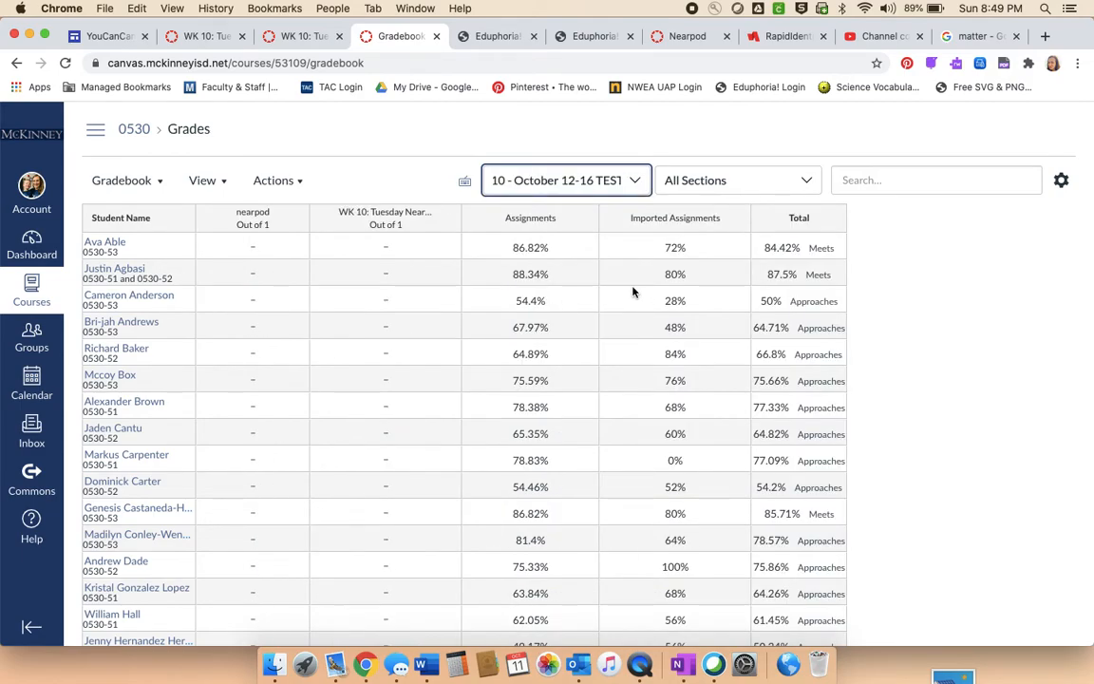
# - Look through the gradebook's student list and filter it to section 0530-51
pyautogui.scroll(-10, 128, 437)
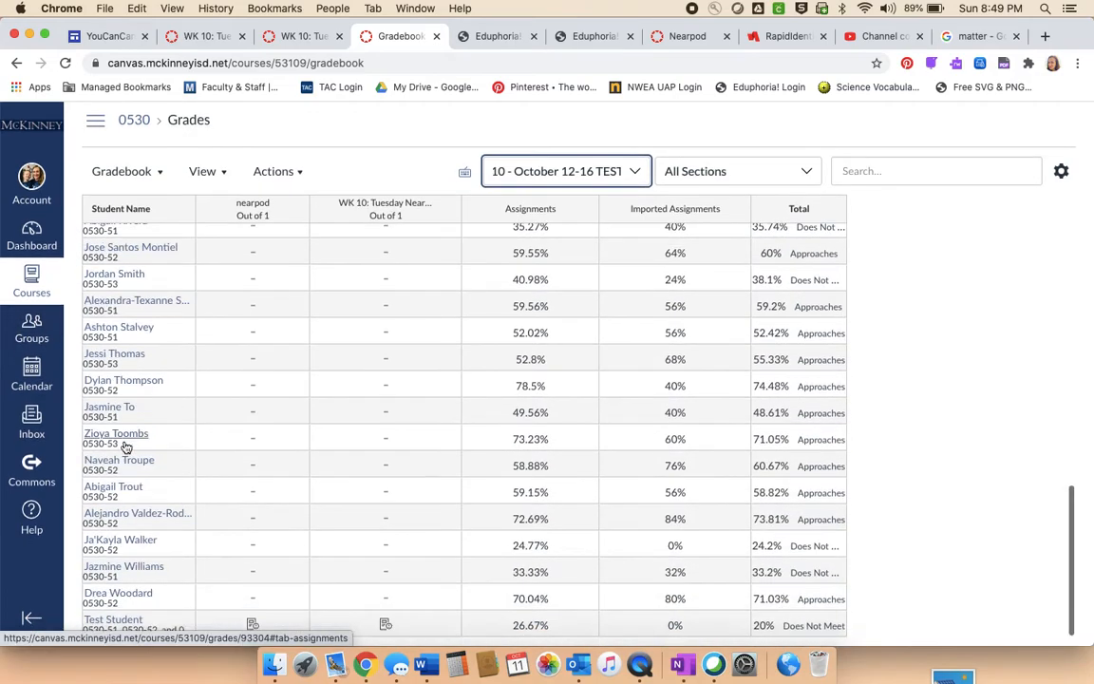
pyautogui.click(660, 180)
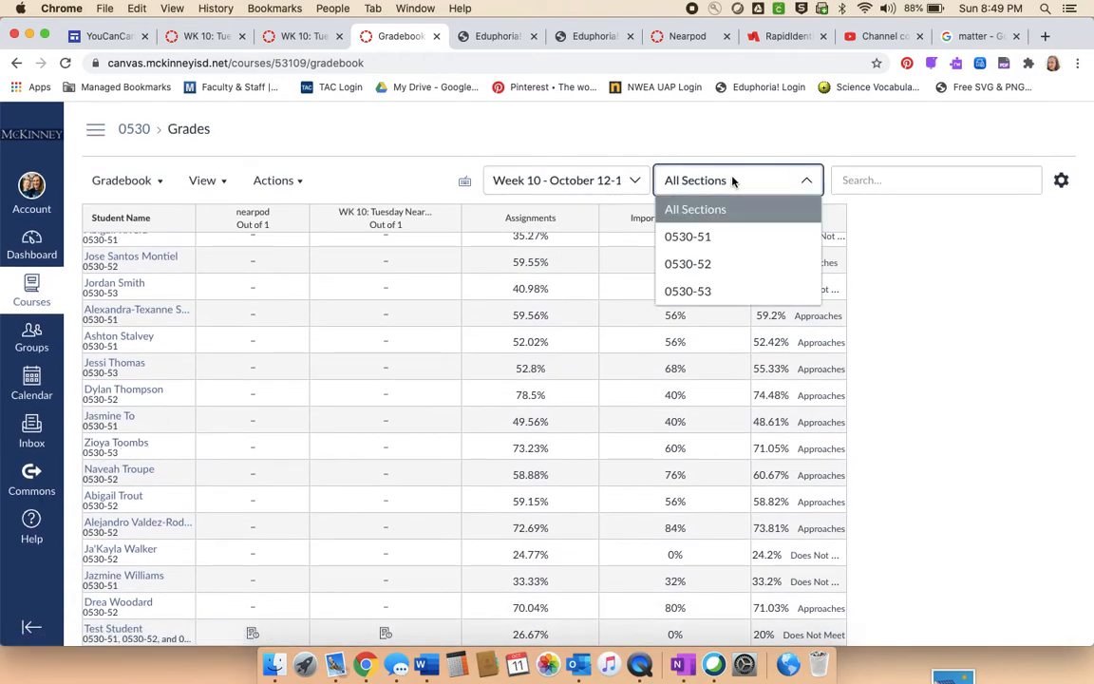
pyautogui.click(712, 241)
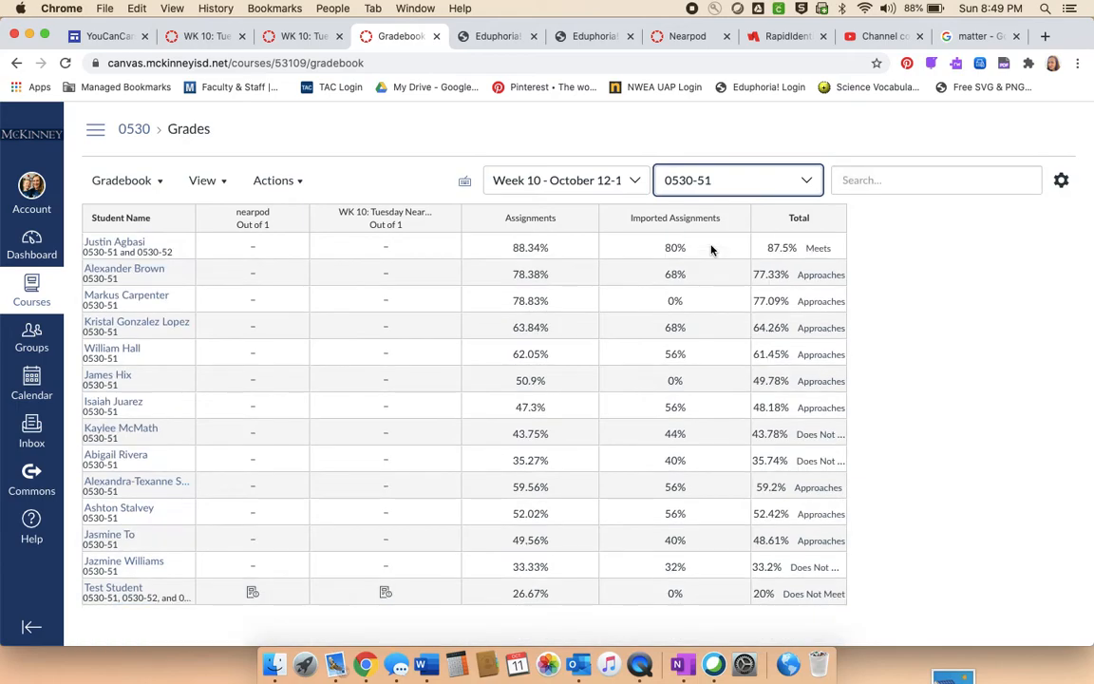
# - Check the test student's two Nearpod grade cells and open the "WK 10: Tuesday Nearpod" submissions in SpeedGrader
pyautogui.click(249, 592)
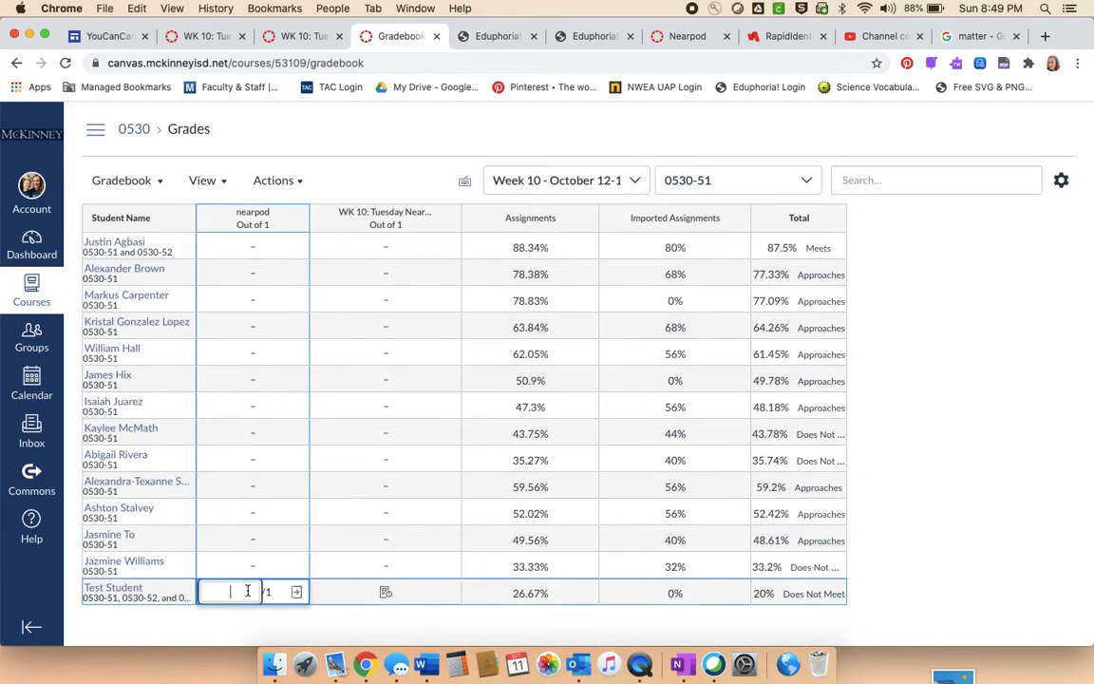
pyautogui.click(387, 592)
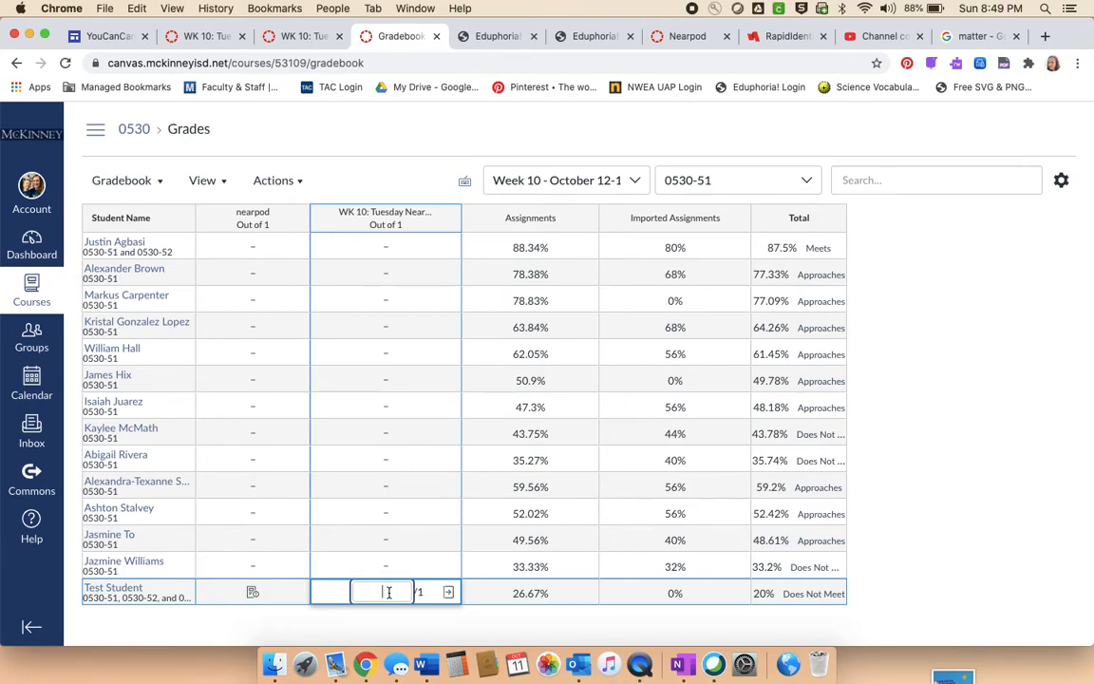
pyautogui.click(446, 219)
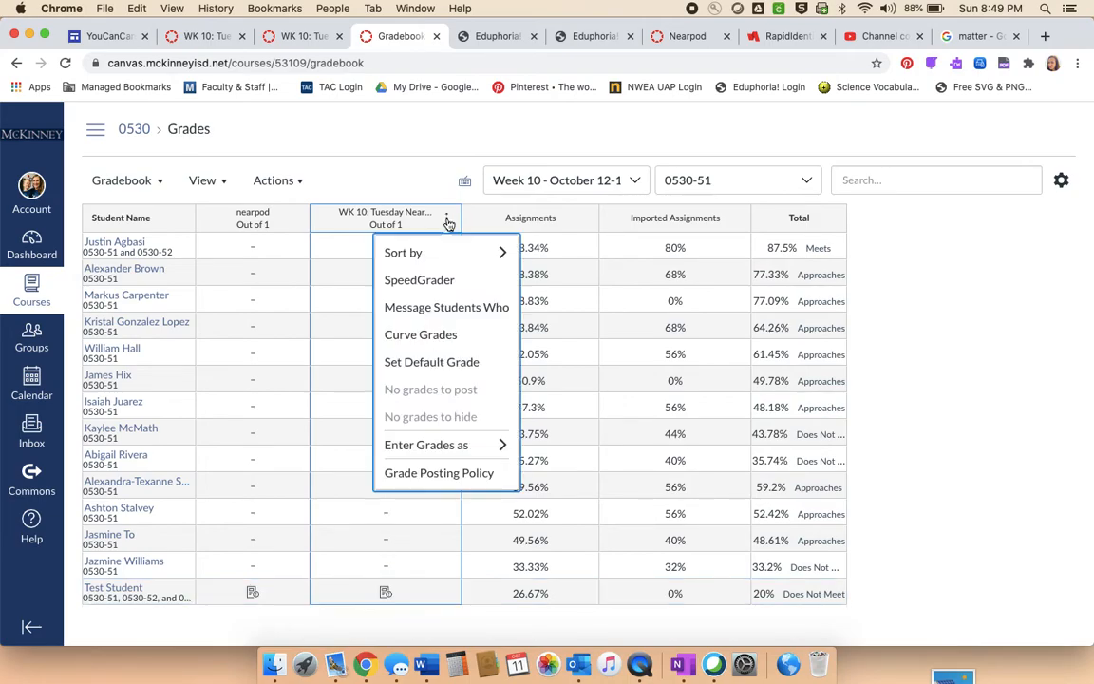
pyautogui.click(422, 281)
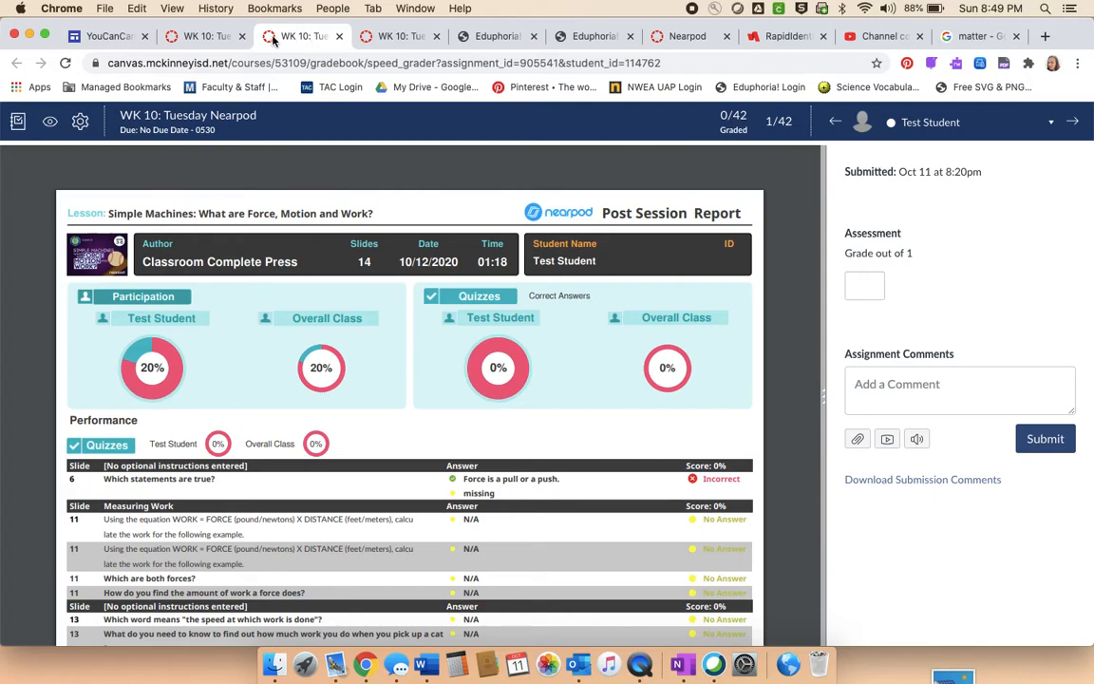
# - Return to the course and open the last practice quiz, "WK 10 Tuesday: Testing Force Pre-assess", from the quiz list
pyautogui.click(223, 37)
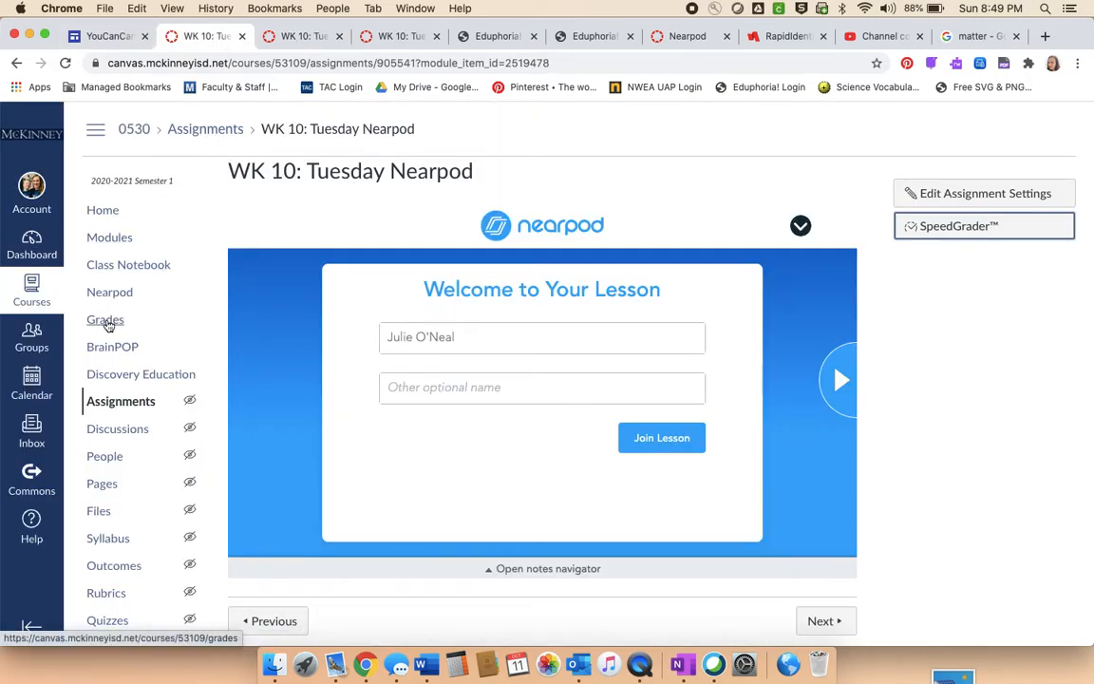
pyautogui.click(106, 321)
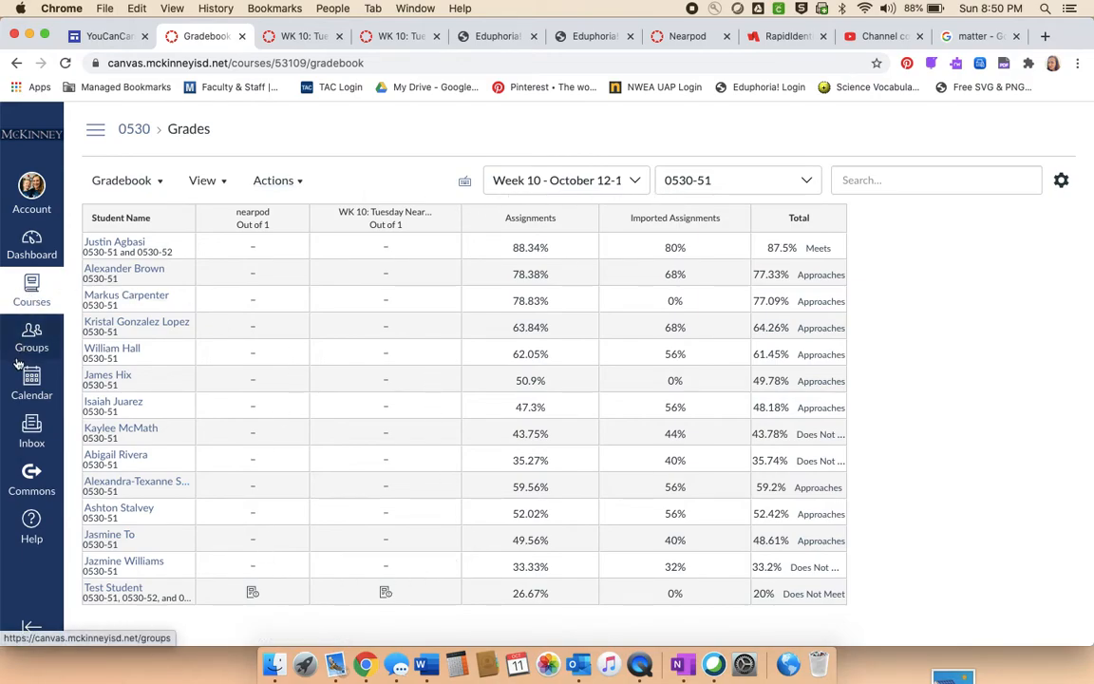
pyautogui.click(96, 129)
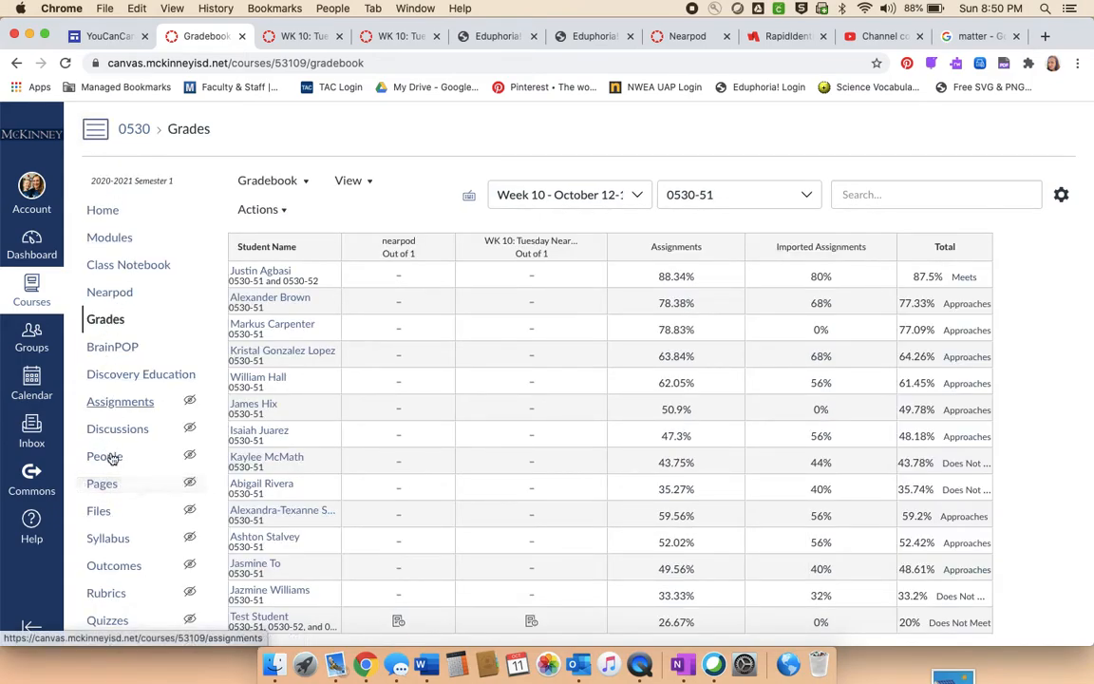
pyautogui.click(109, 620)
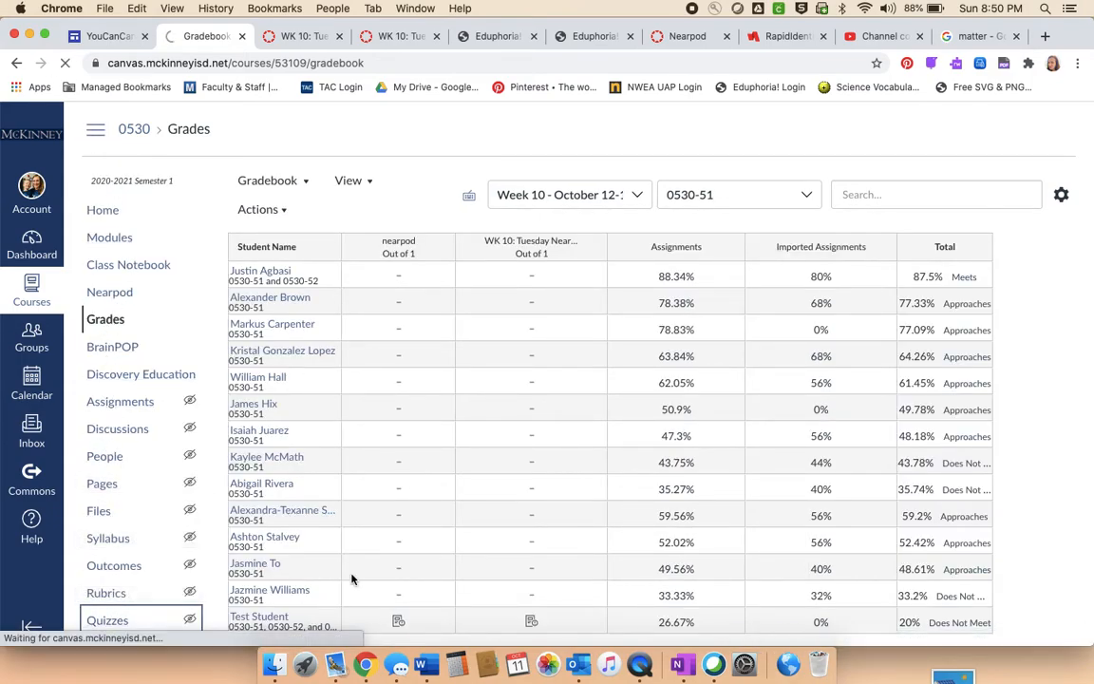
pyautogui.scroll(-5, 796, 433)
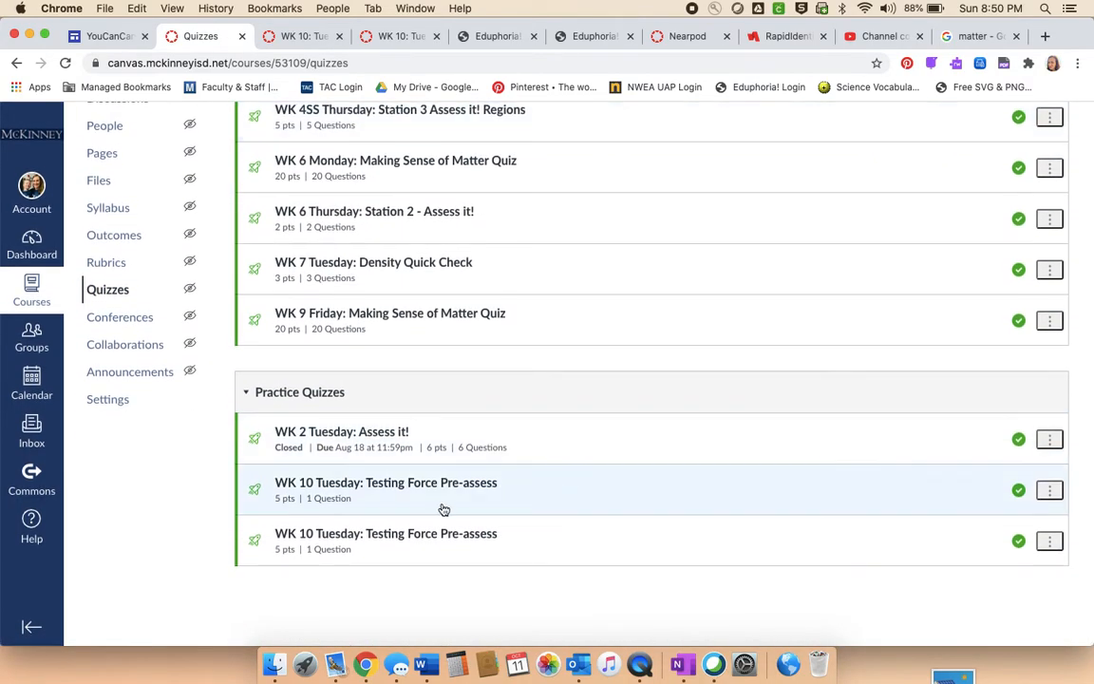
pyautogui.click(387, 538)
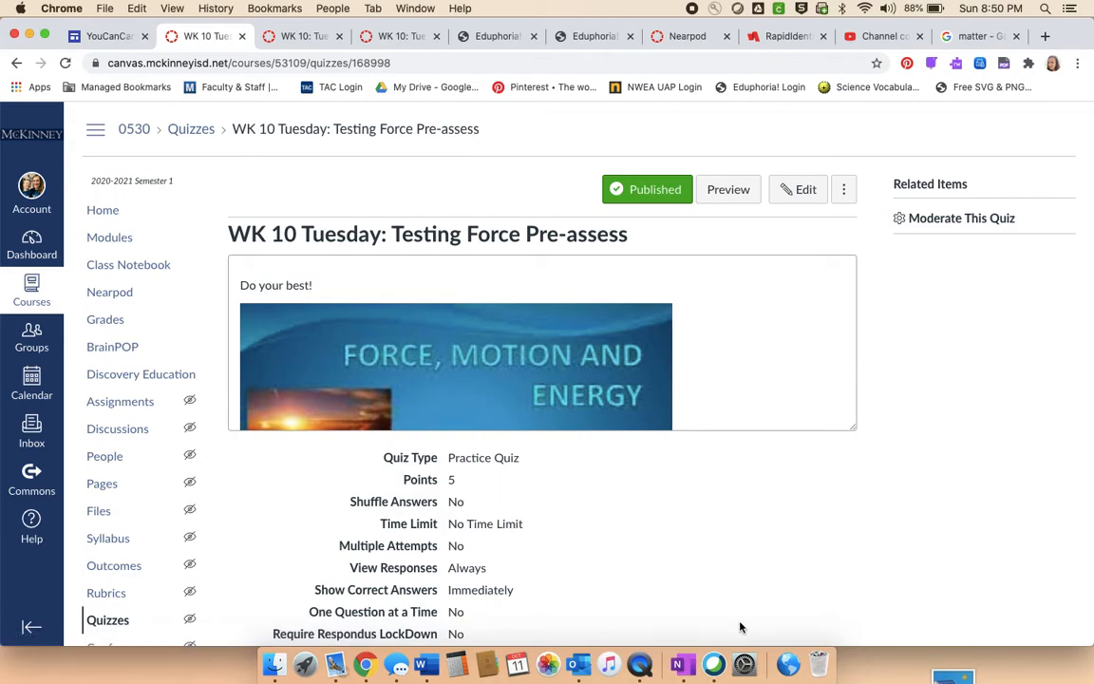
pyautogui.scroll(-4, 741, 626)
pyautogui.scroll(4, 741, 627)
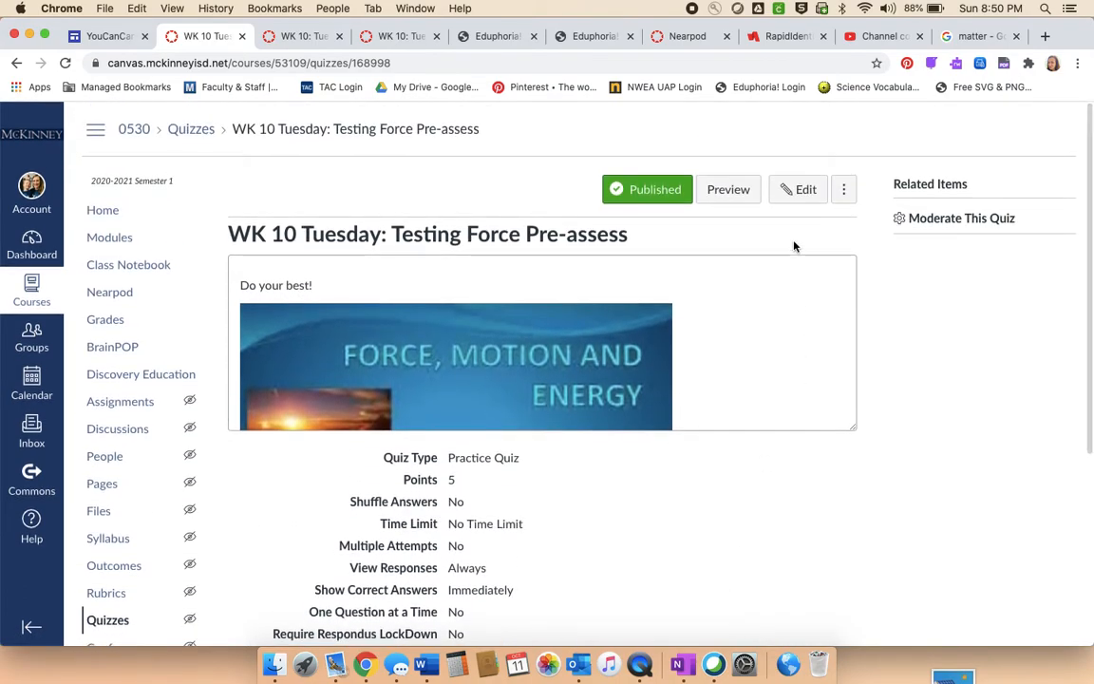
# - Change the quiz type of "WK 10 Tuesday: Testing Force Pre-assess" to Graded Quiz and save the quiz
pyautogui.click(790, 197)
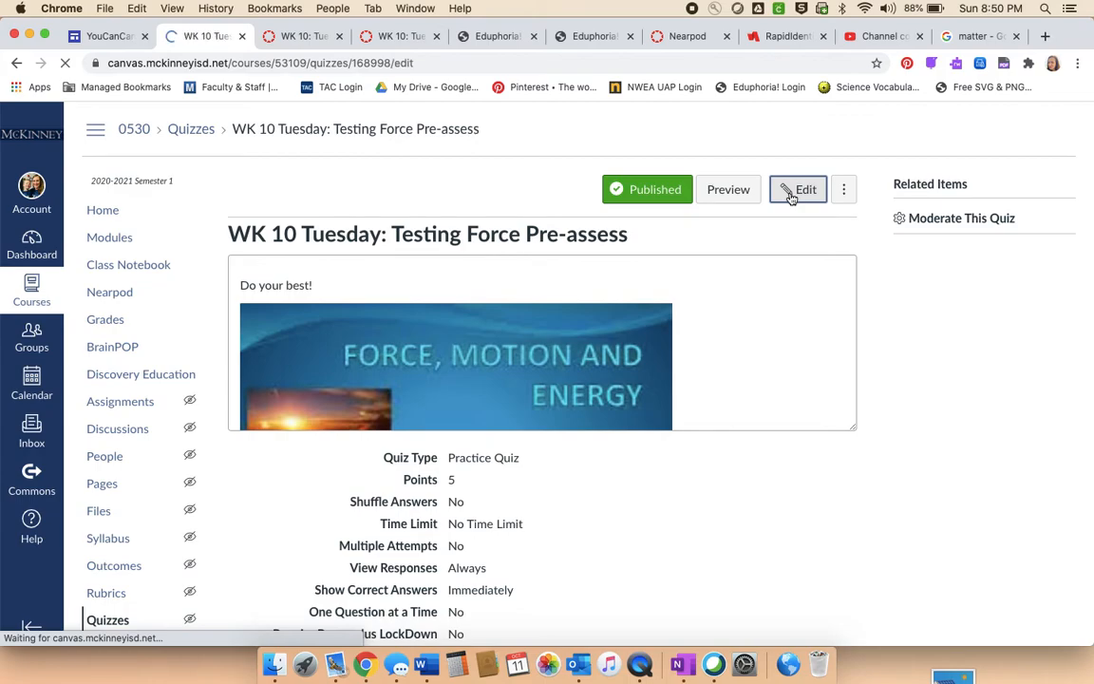
pyautogui.scroll(-5, 762, 259)
pyautogui.scroll(-5, 761, 261)
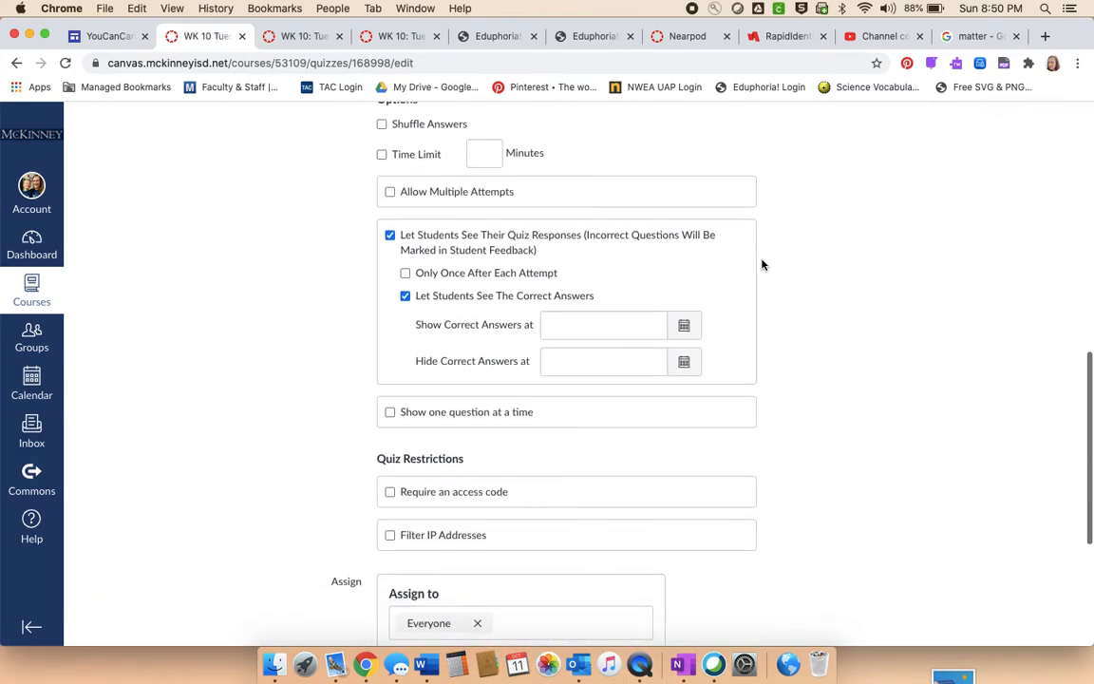
pyautogui.scroll(4, 761, 264)
pyautogui.scroll(-1, 741, 258)
pyautogui.click(532, 271)
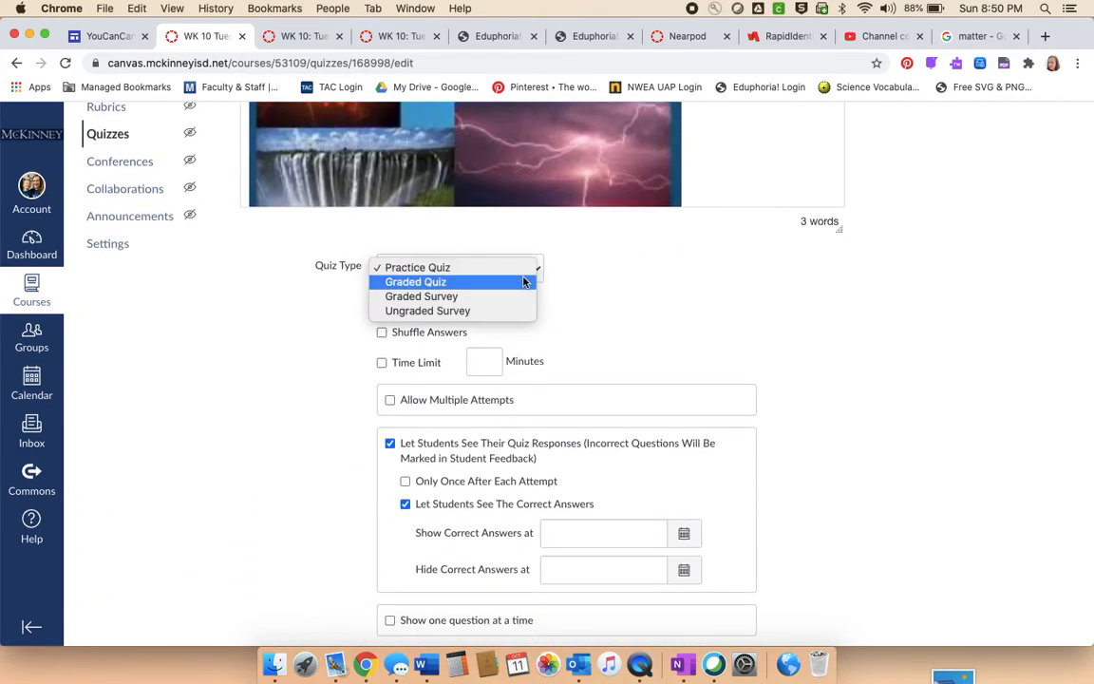
pyautogui.click(457, 283)
pyautogui.scroll(-5, 726, 382)
pyautogui.scroll(-1, 725, 382)
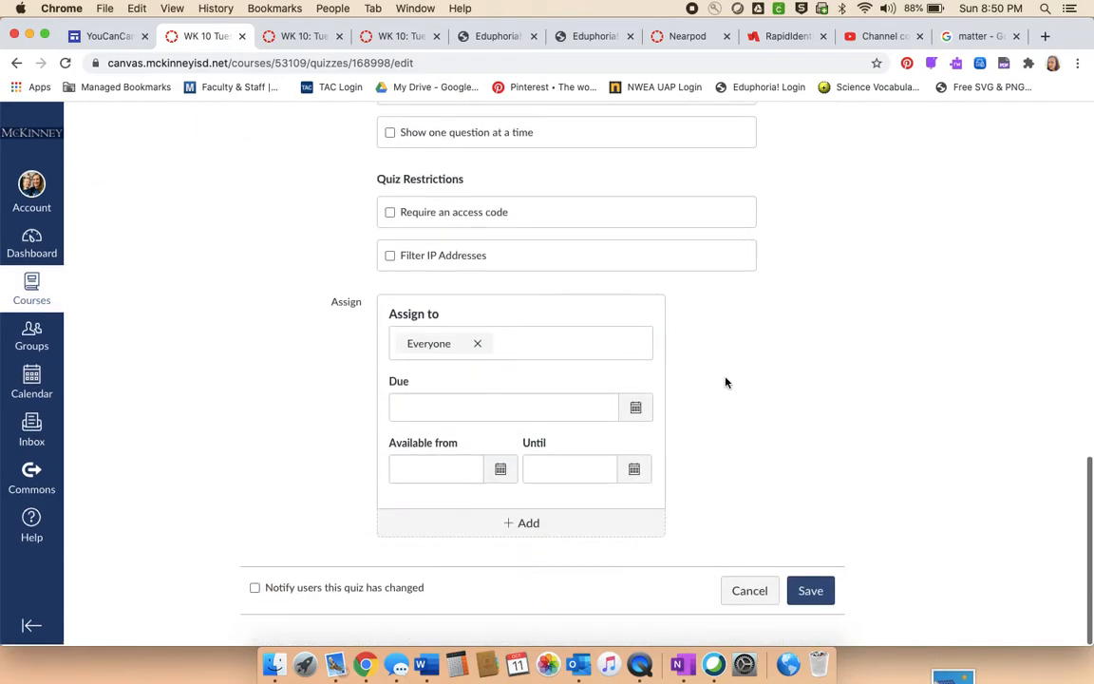
pyautogui.click(815, 592)
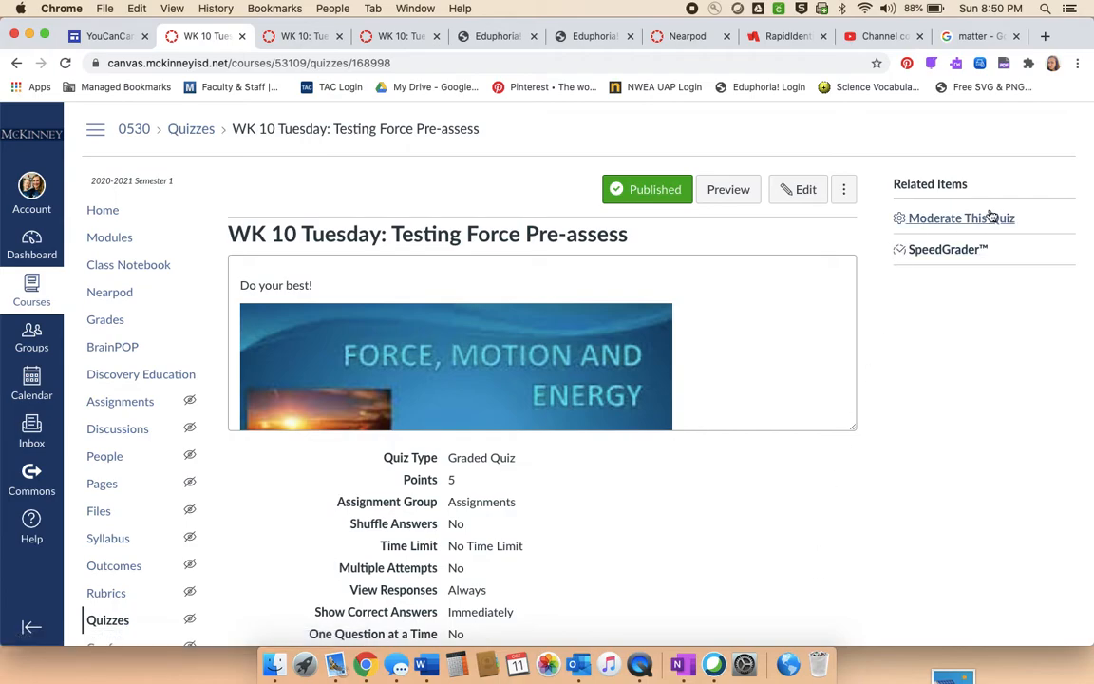
# - Open the quiz in SpeedGrader and display the test student's submission
pyautogui.click(946, 252)
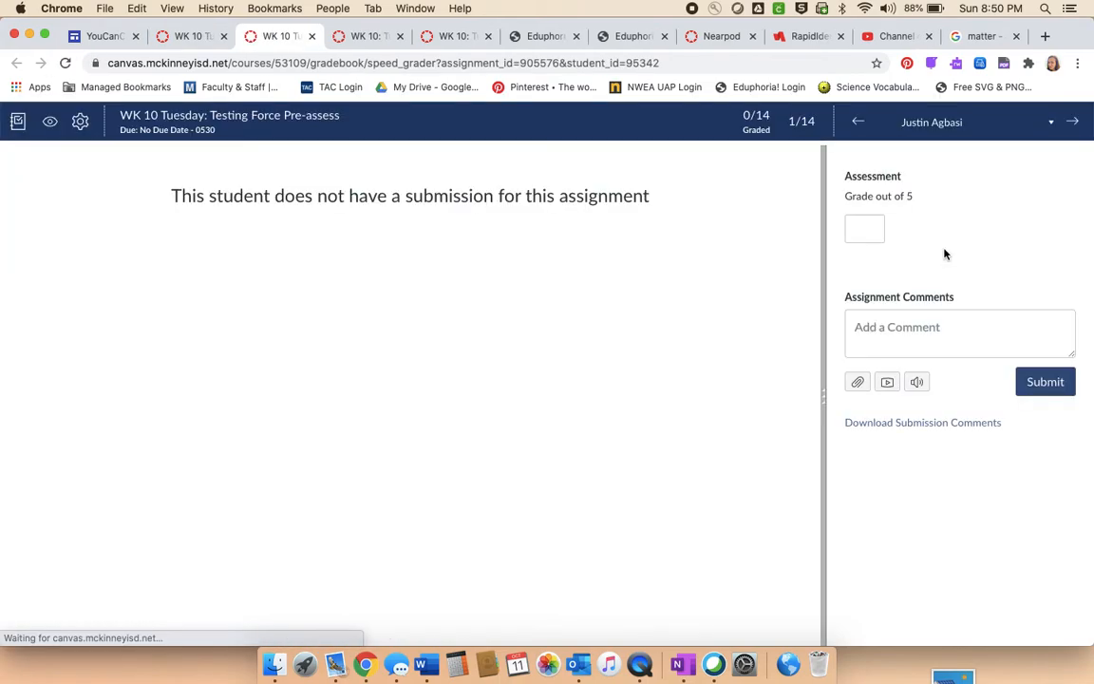
pyautogui.click(1052, 125)
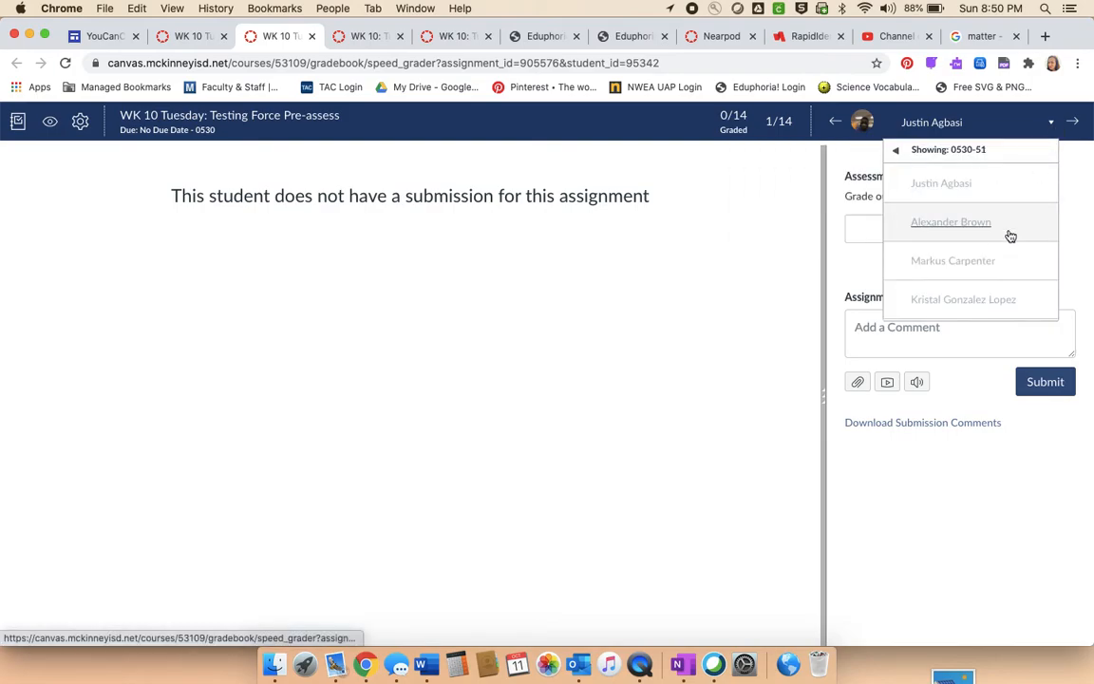
pyautogui.scroll(-5, 1008, 235)
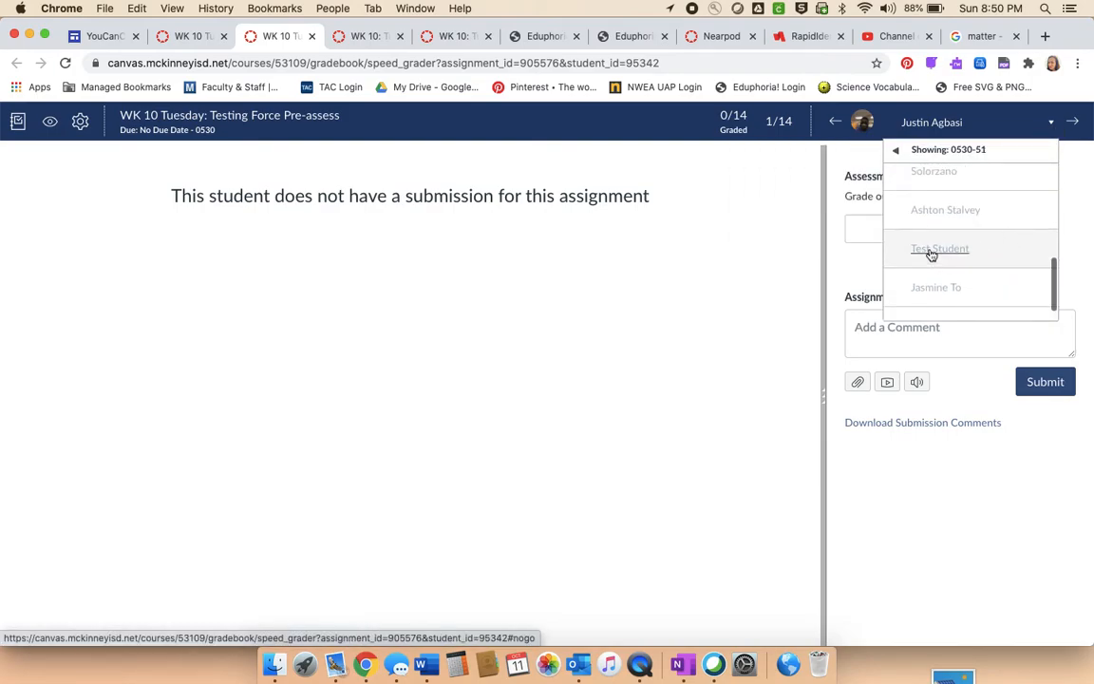
pyautogui.click(928, 251)
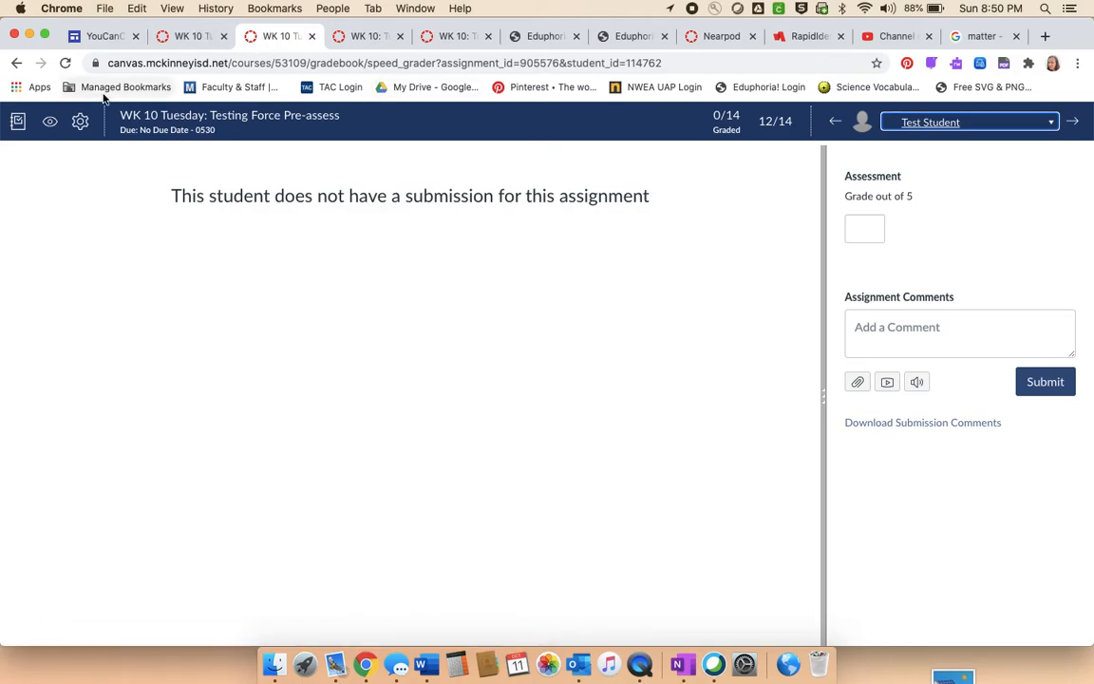
# - Go back to the quiz page, and reach the course gradebook by way of the quiz's SpeedGrader
pyautogui.click(16, 62)
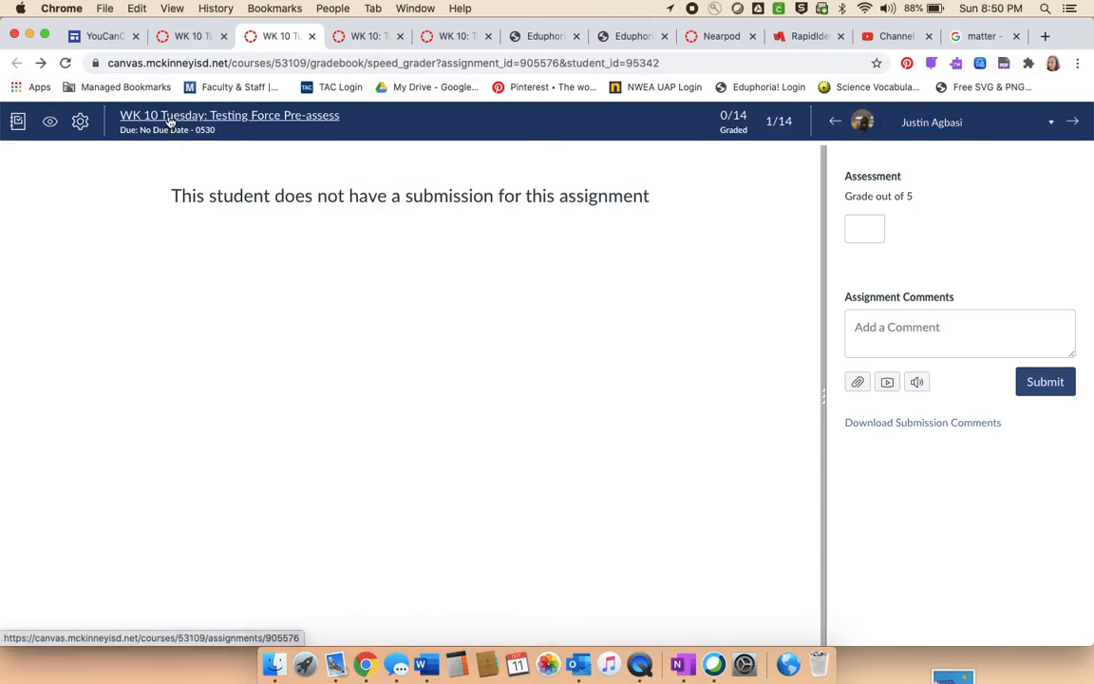
pyautogui.click(169, 120)
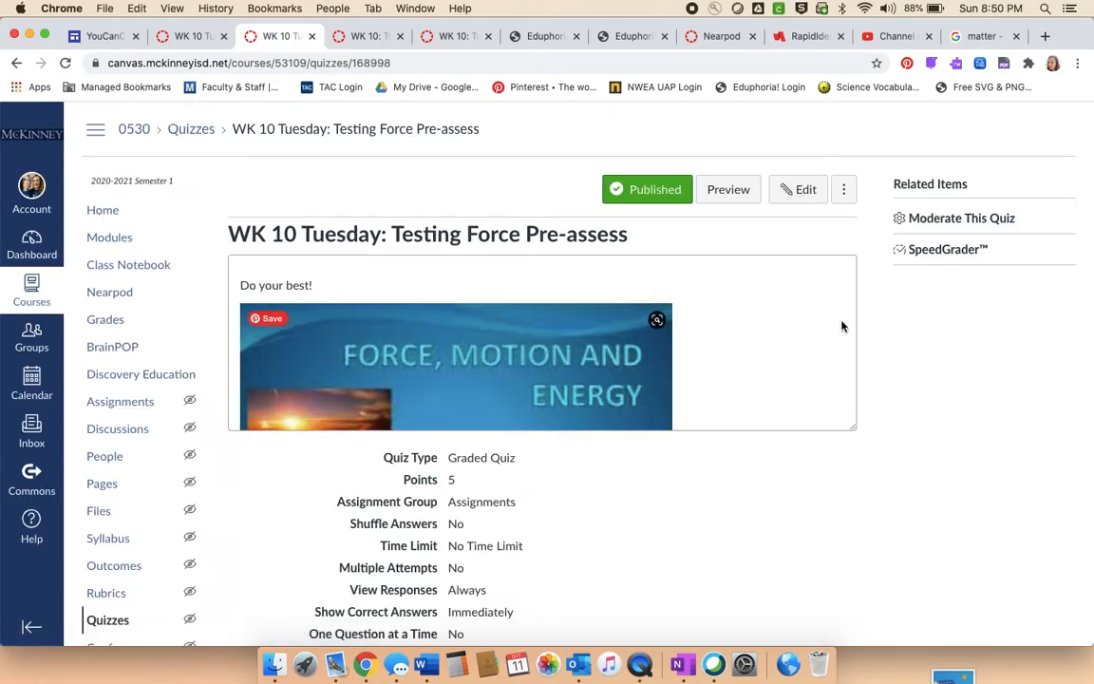
pyautogui.click(950, 250)
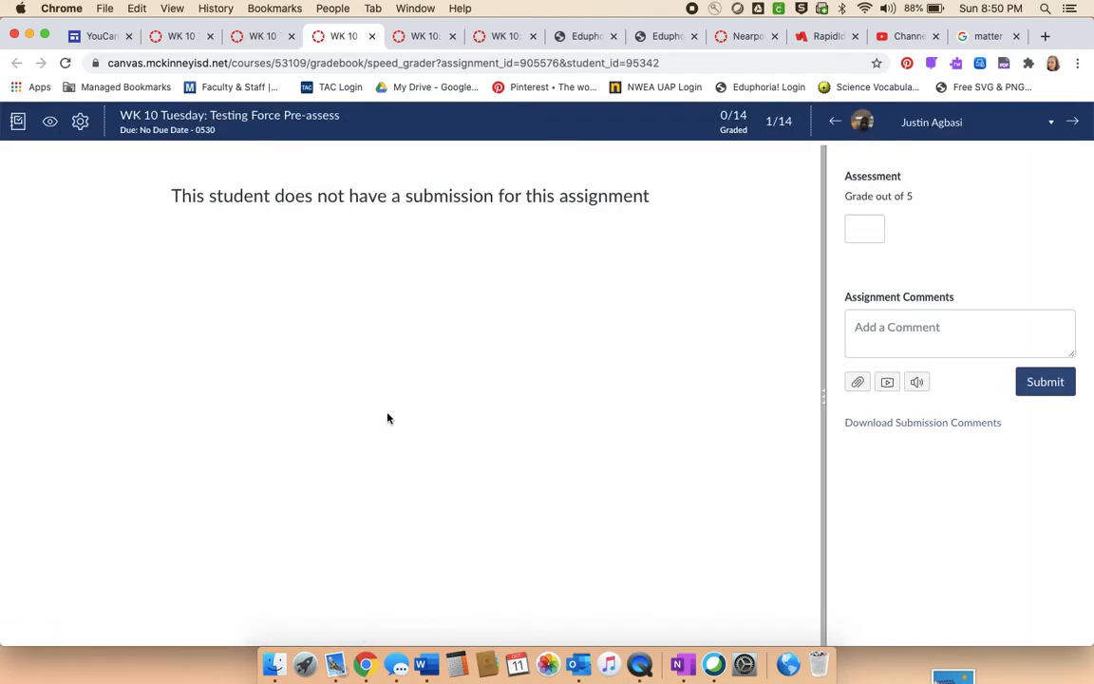
pyautogui.click(17, 122)
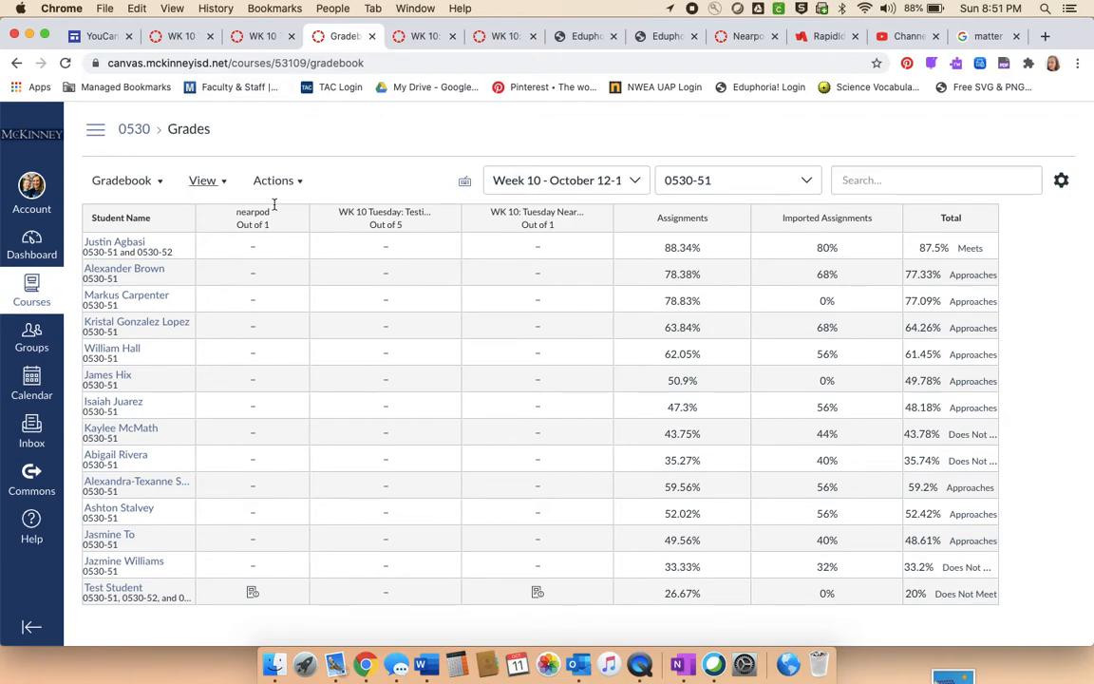
# - Enter a grade of 0 for the first listed student in the "WK 10 Tuesday: Testing Force Pre-assess" column
pyautogui.scroll(-1, 379, 457)
pyautogui.click(385, 248)
pyautogui.write('0')
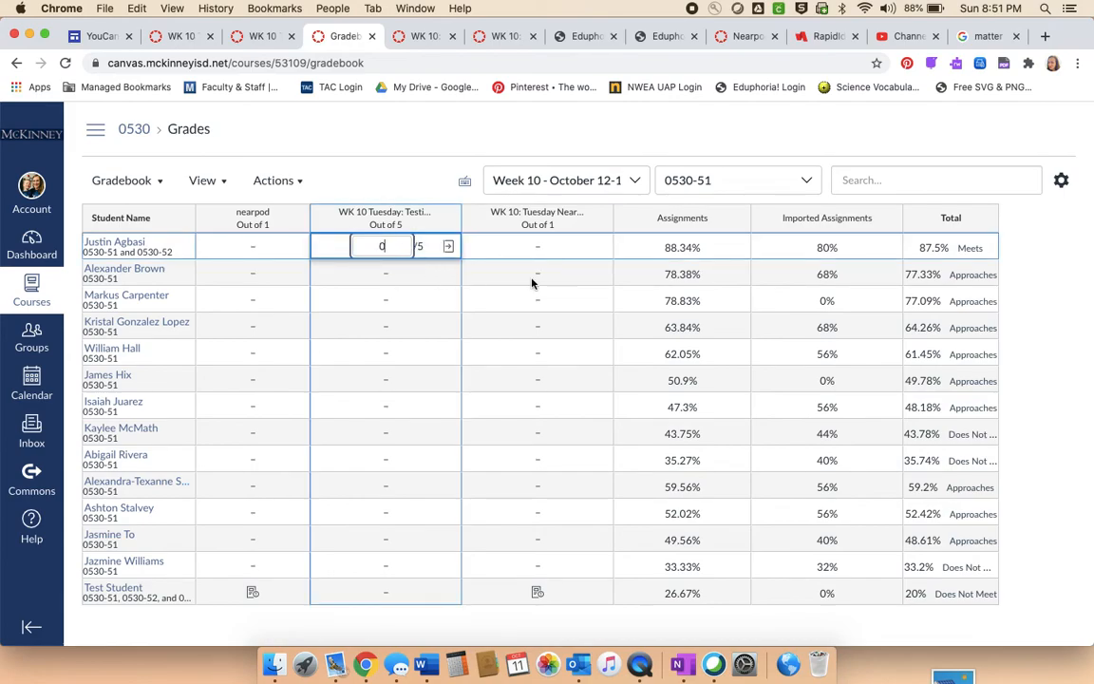
pyautogui.press('Return')
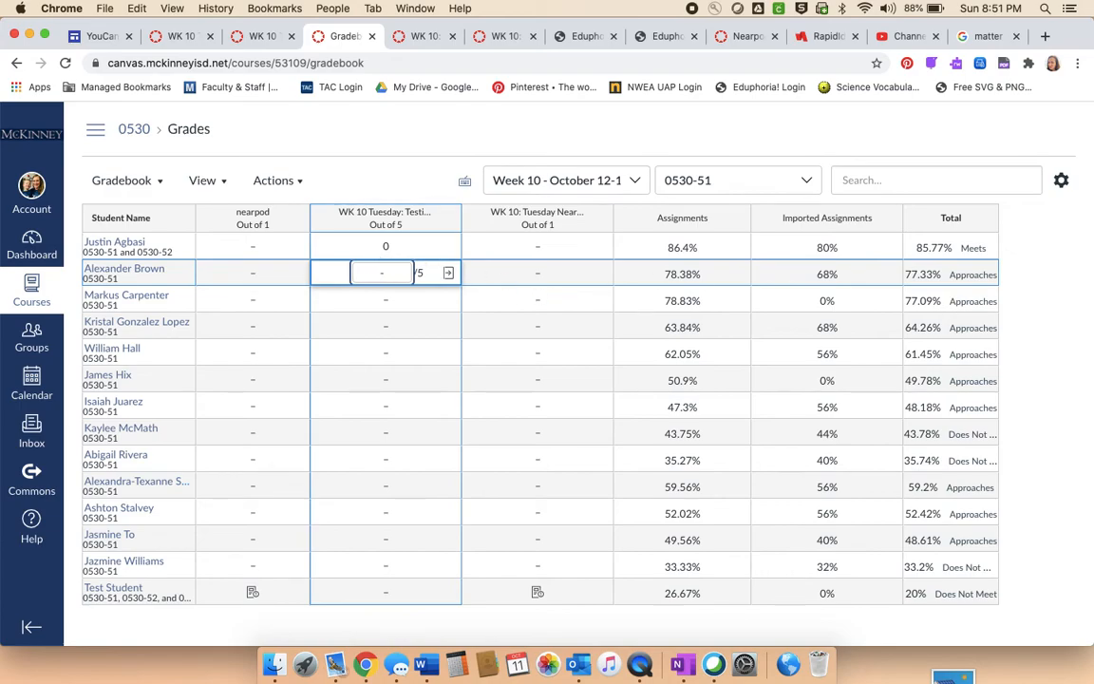
# - Enter a grade of 0 for the second listed student on the pre-assess quiz and clear it again
pyautogui.write('0')
pyautogui.press('Return')
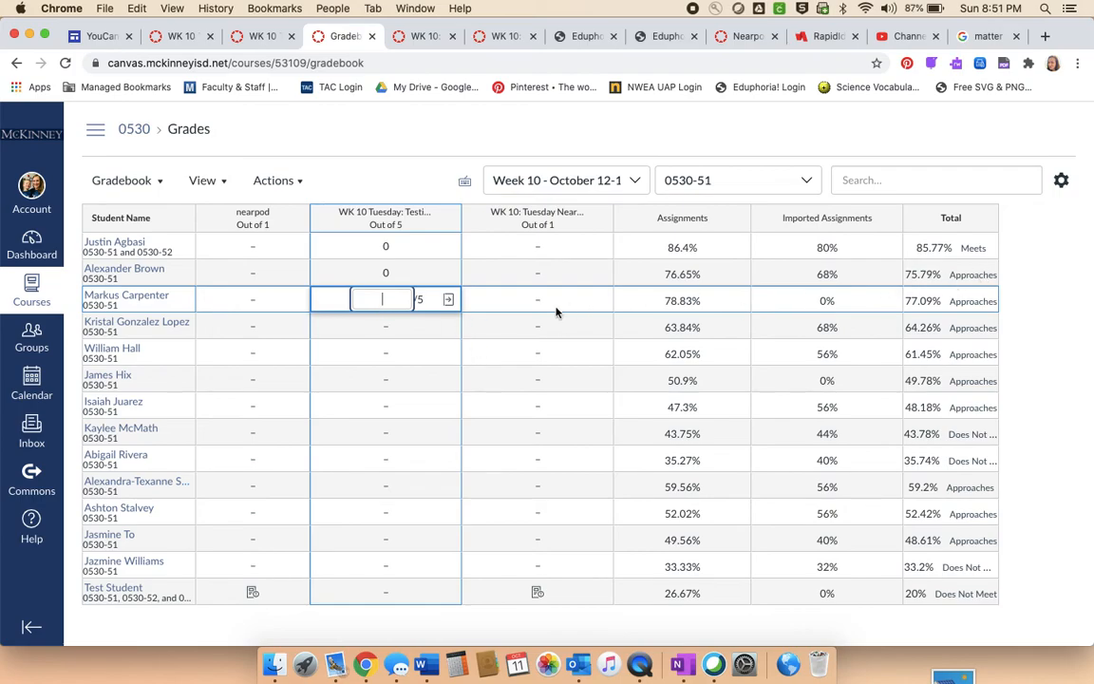
pyautogui.press('Up')
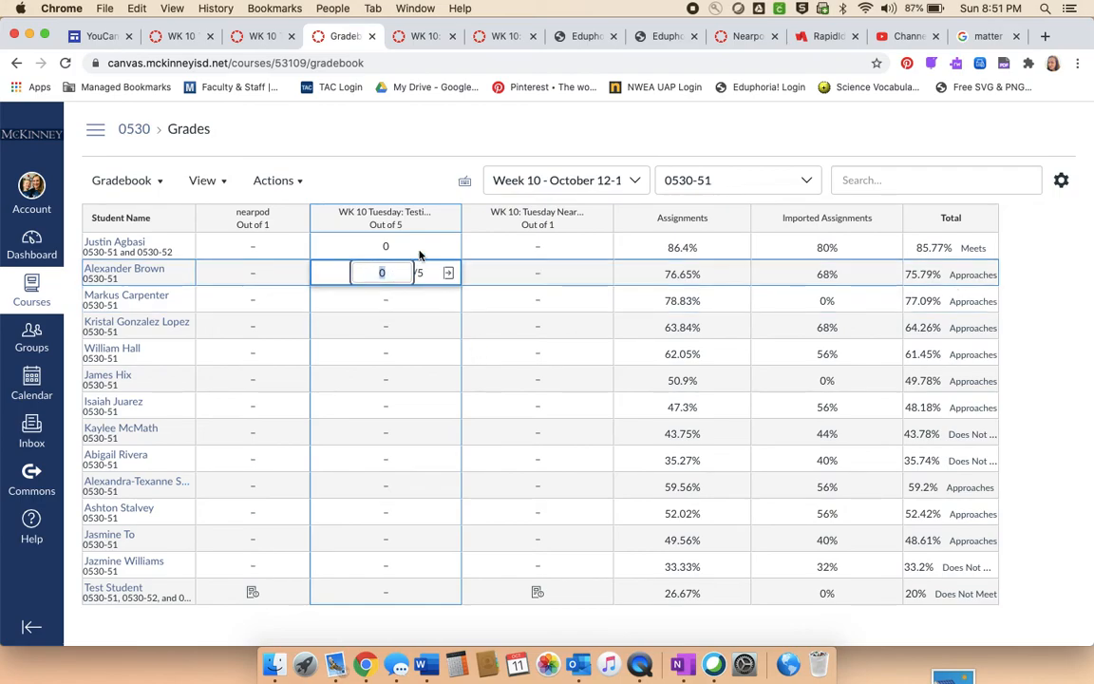
pyautogui.click(402, 244)
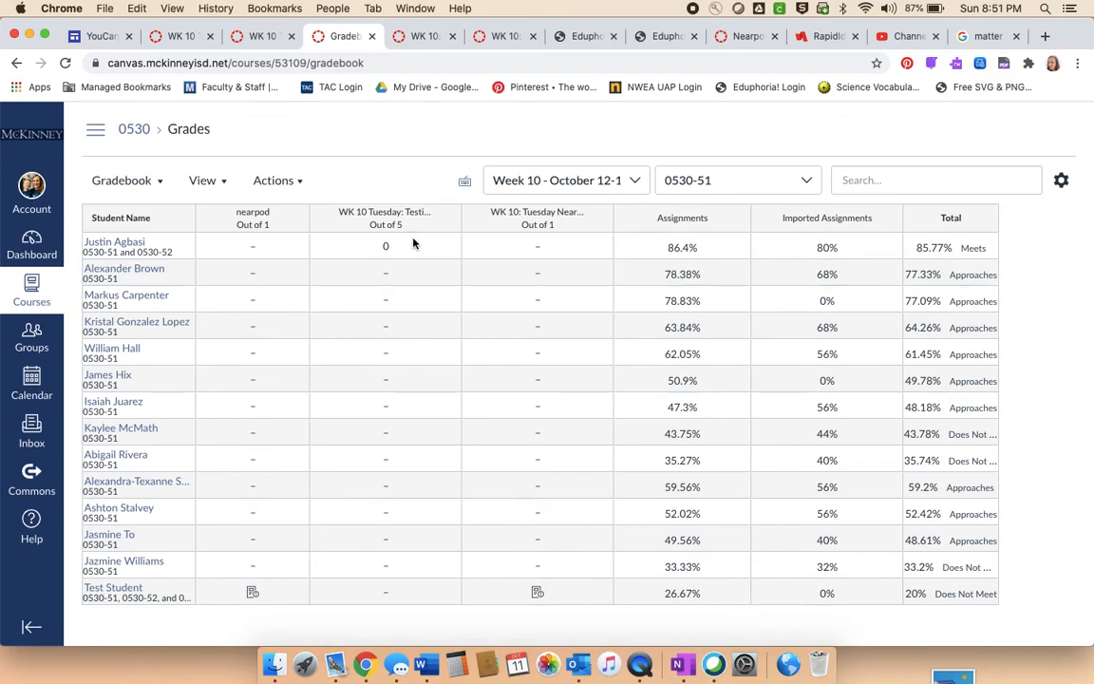
# - Review the pre-assess column's grading options and the Message Students Who recipient criteria, and close the message without sending it
pyautogui.click(441, 215)
pyautogui.moveTo(443, 439)
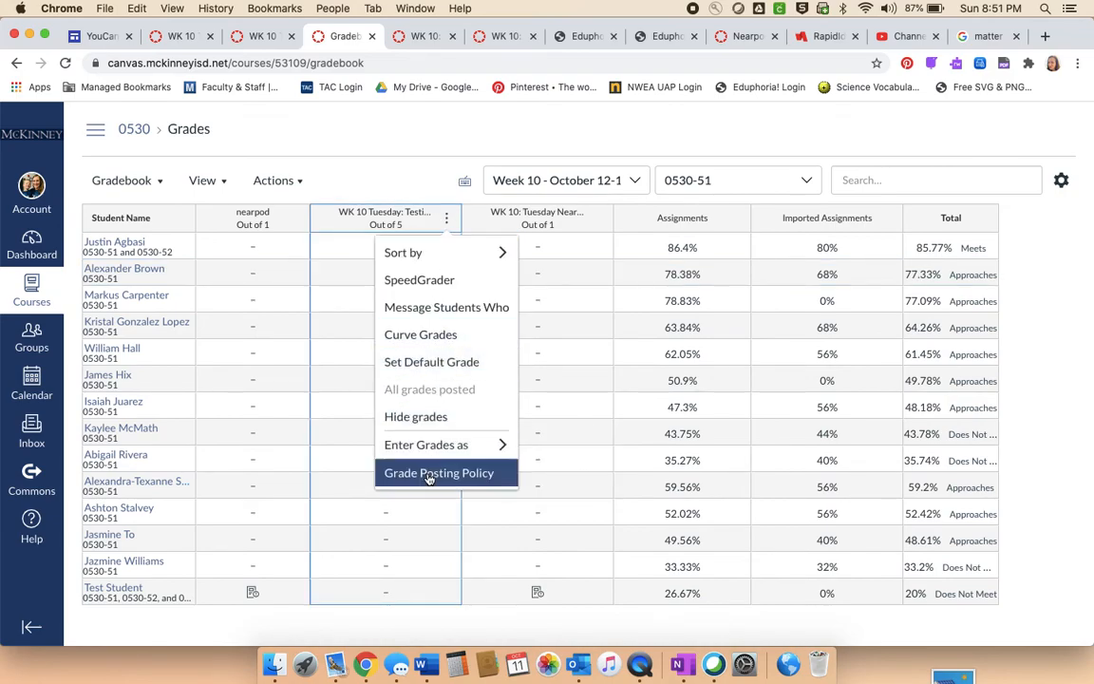
pyautogui.moveTo(430, 239)
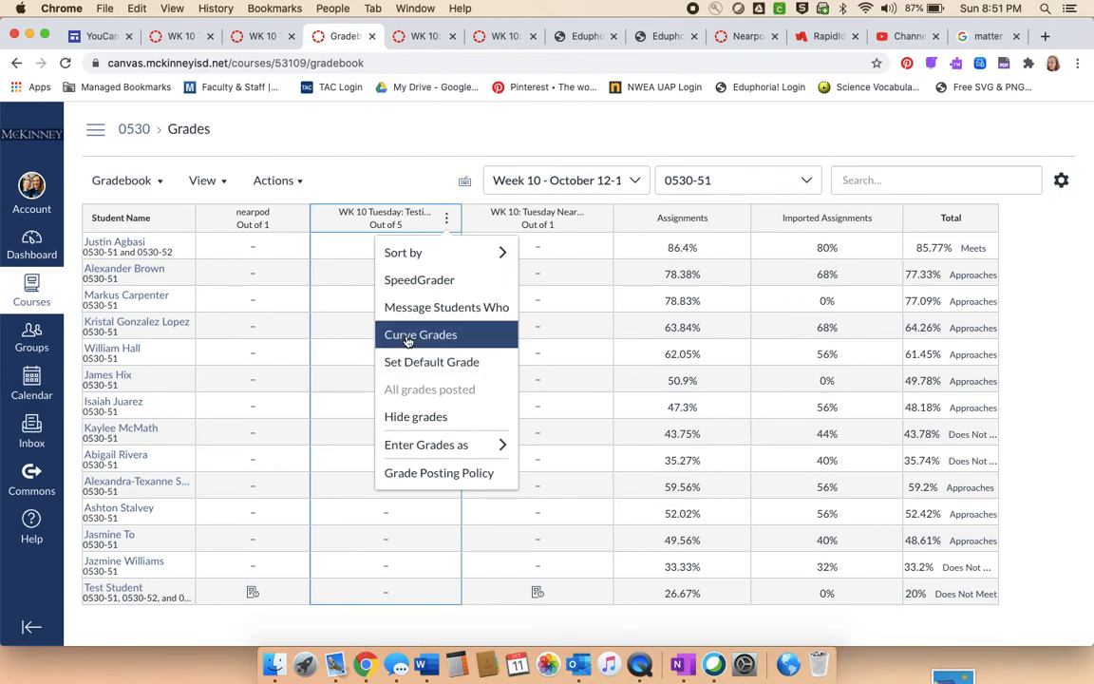
pyautogui.click(416, 306)
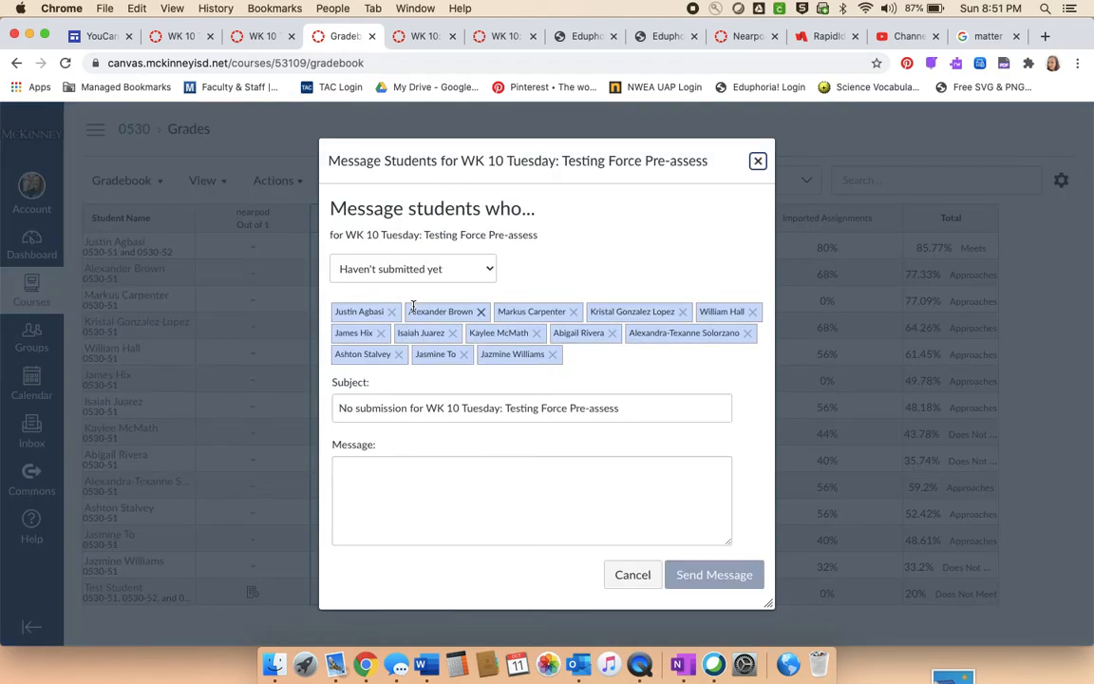
pyautogui.click(485, 269)
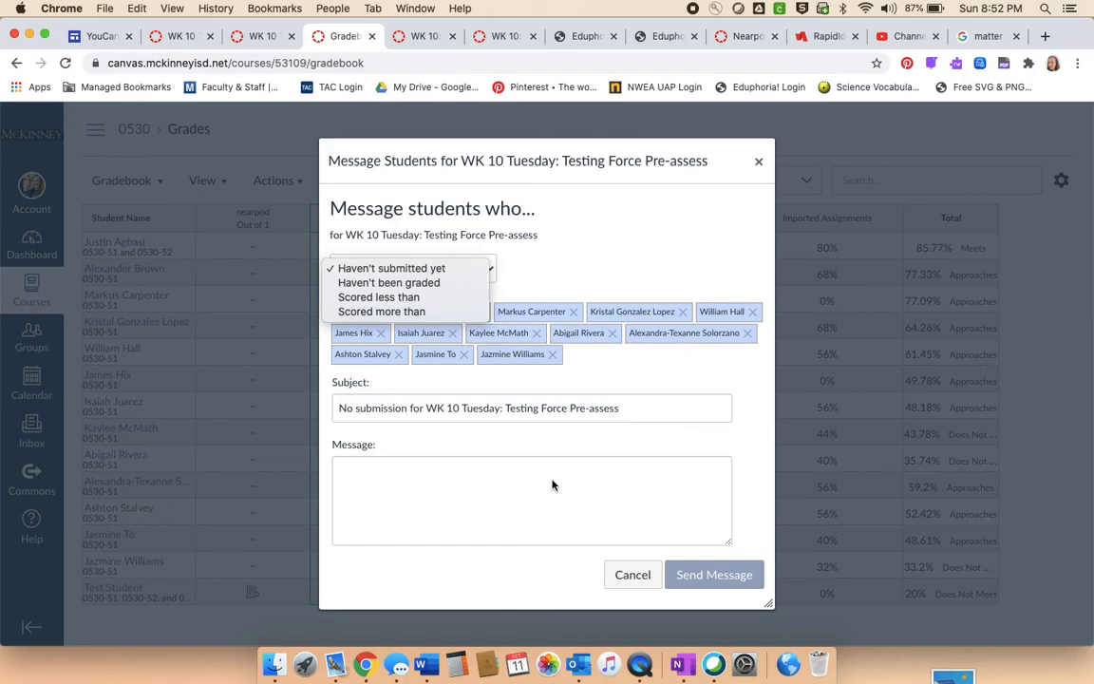
pyautogui.click(759, 162)
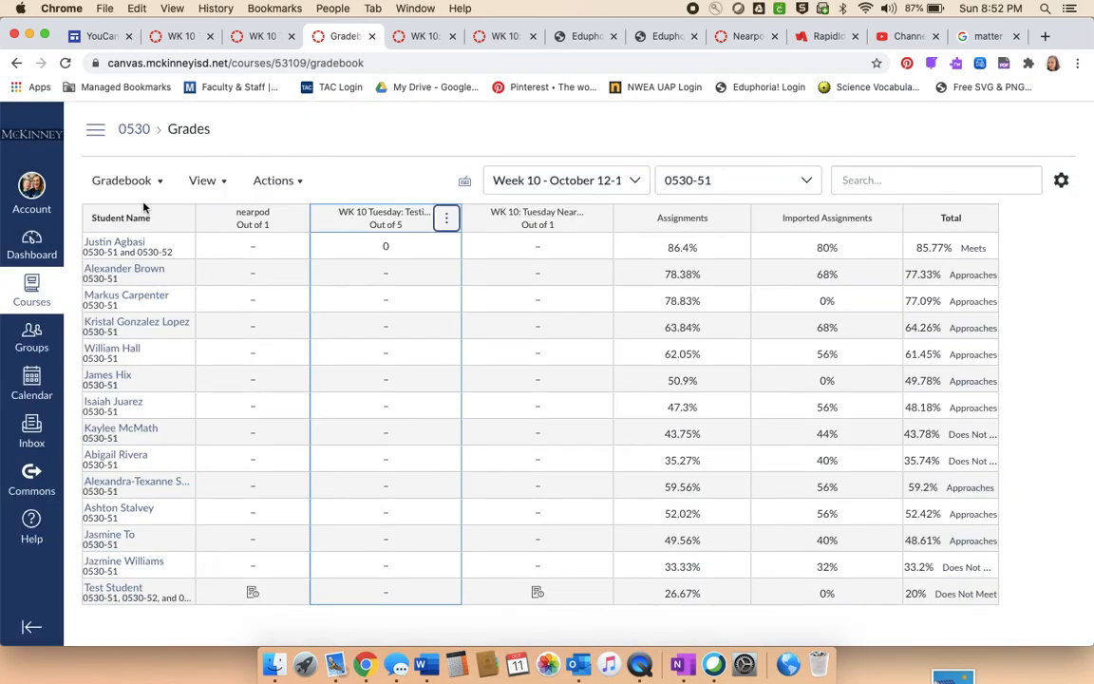
# - Open the course's quiz list and compare the pre-assess entries under Assignment Quizzes and Practice Quizzes
pyautogui.click(96, 133)
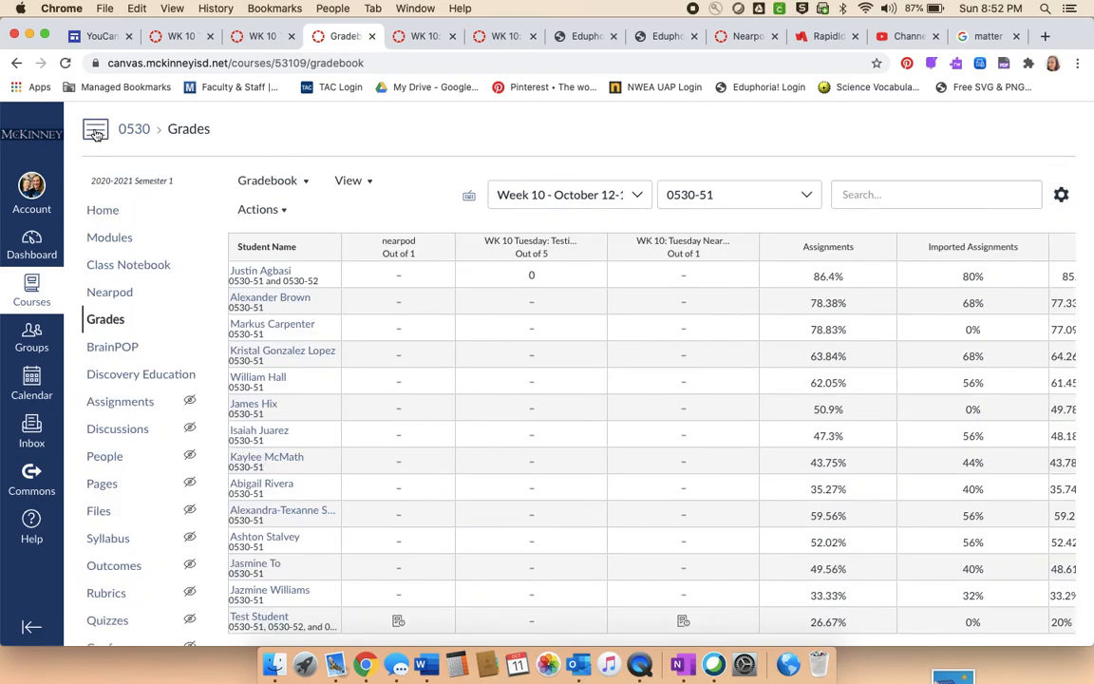
pyautogui.scroll(-3, 99, 527)
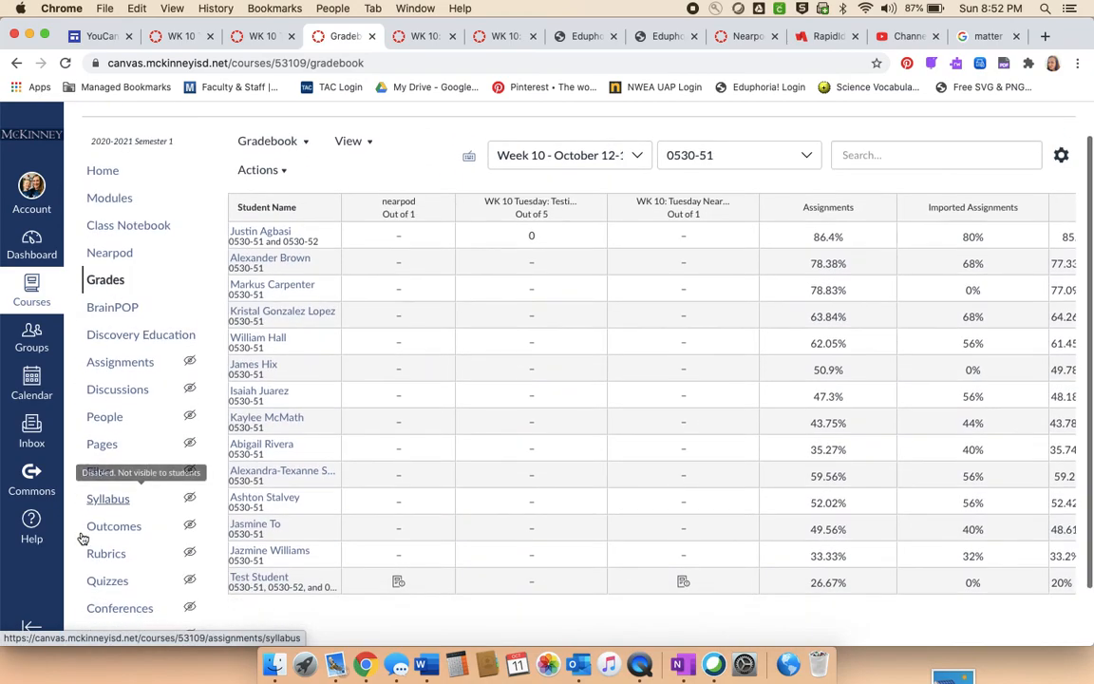
pyautogui.click(107, 539)
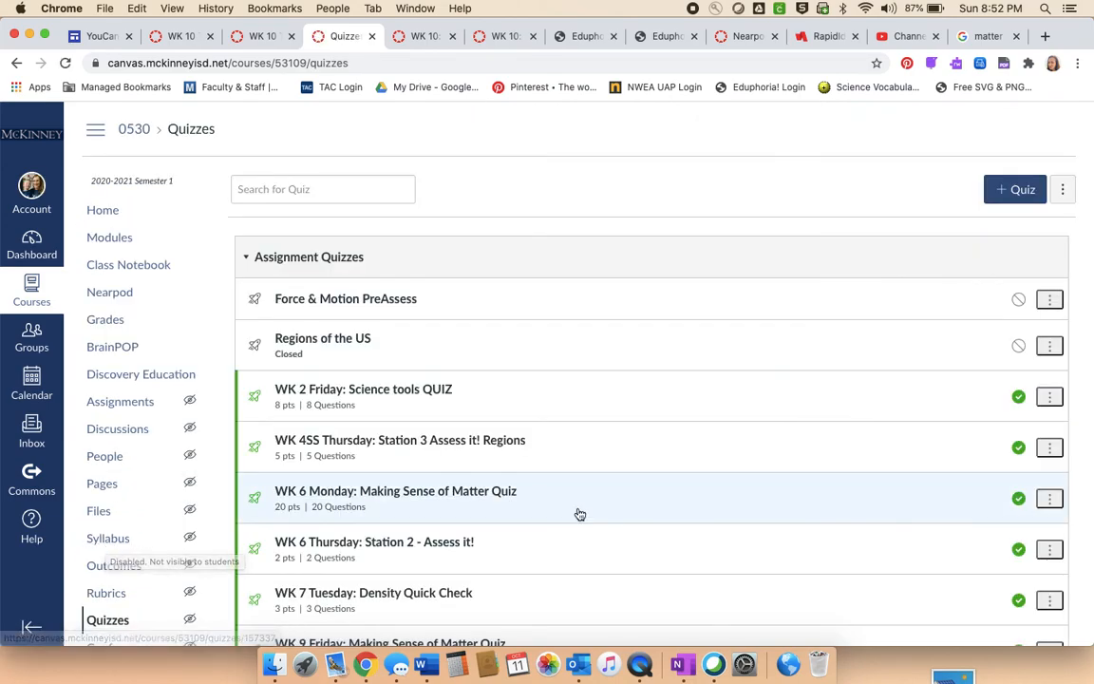
pyautogui.scroll(-10, 579, 514)
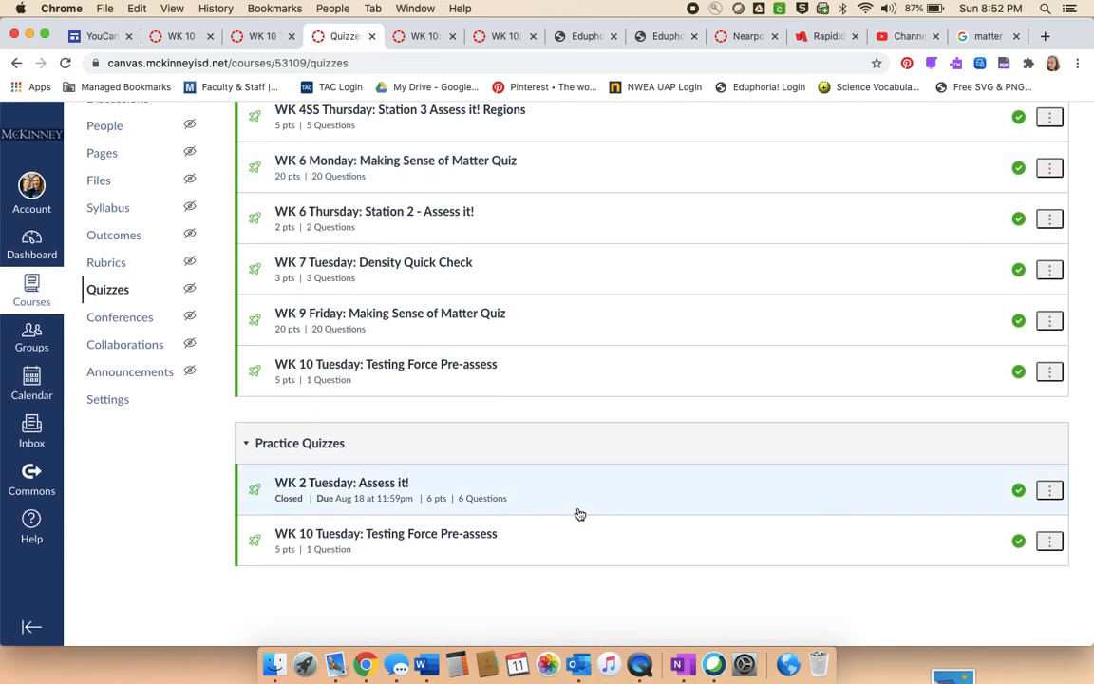
pyautogui.scroll(8, 579, 513)
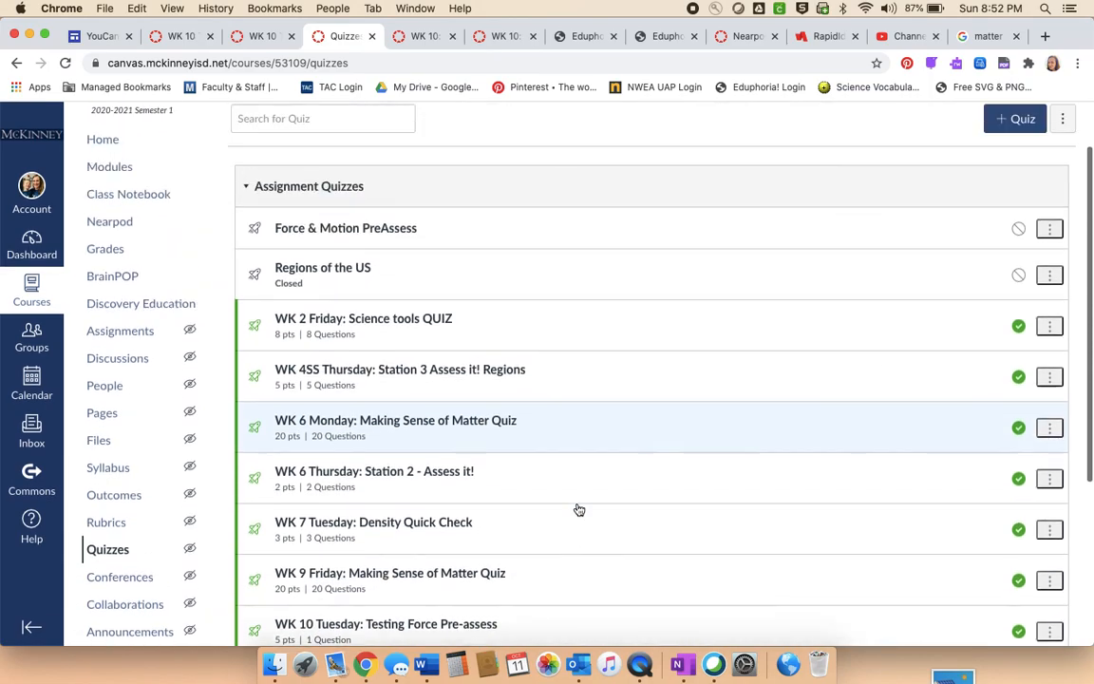
pyautogui.scroll(-6, 579, 510)
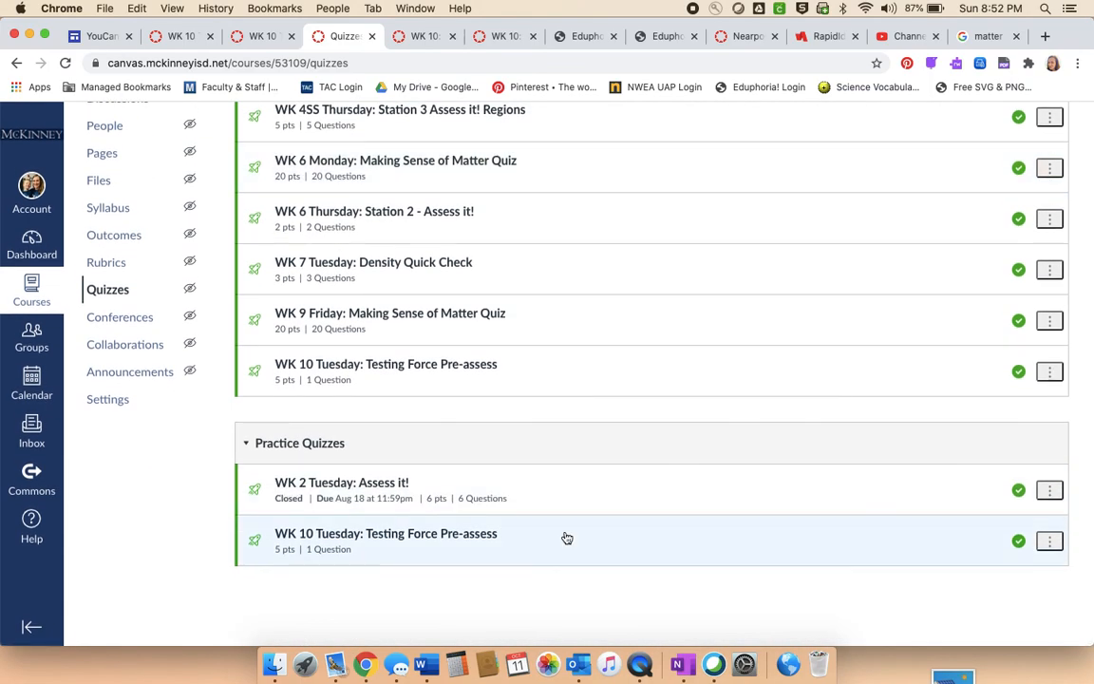